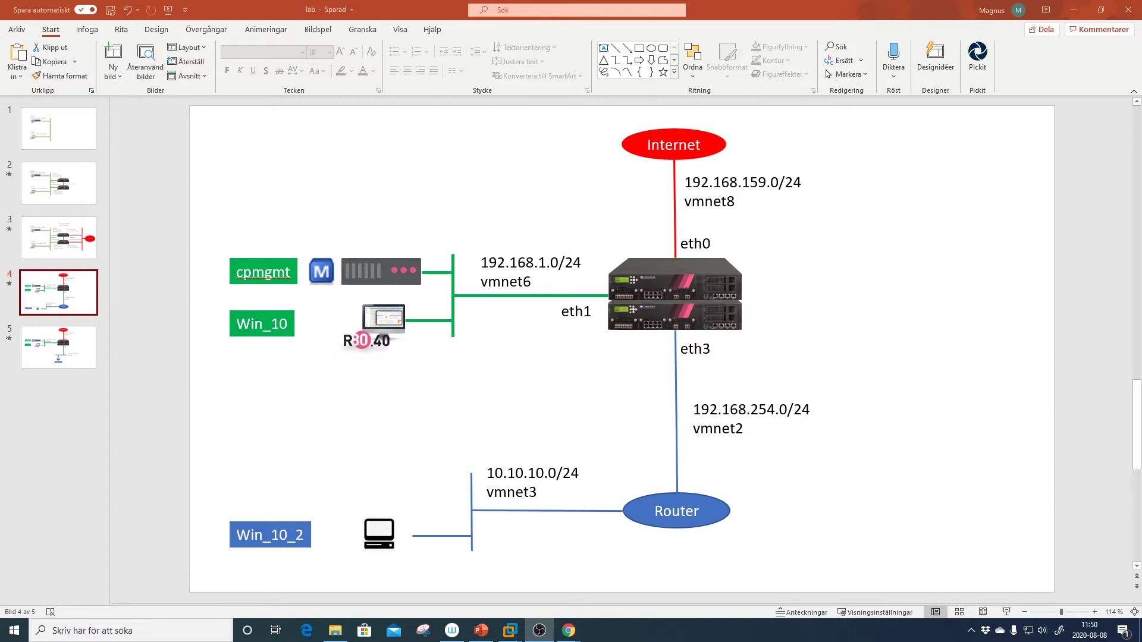
- Bring up PowerPoint and show slide 5, the network diagram with the eth3 192.168.254.0/24 vmnet2 segment
left_click(626, 442)
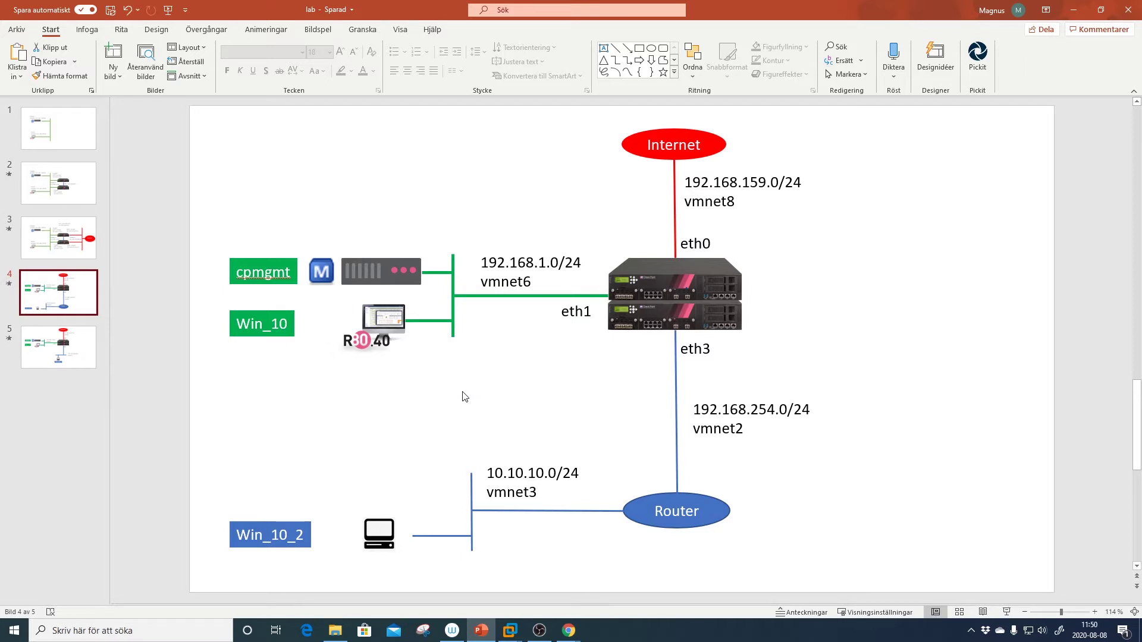
left_click(89, 339)
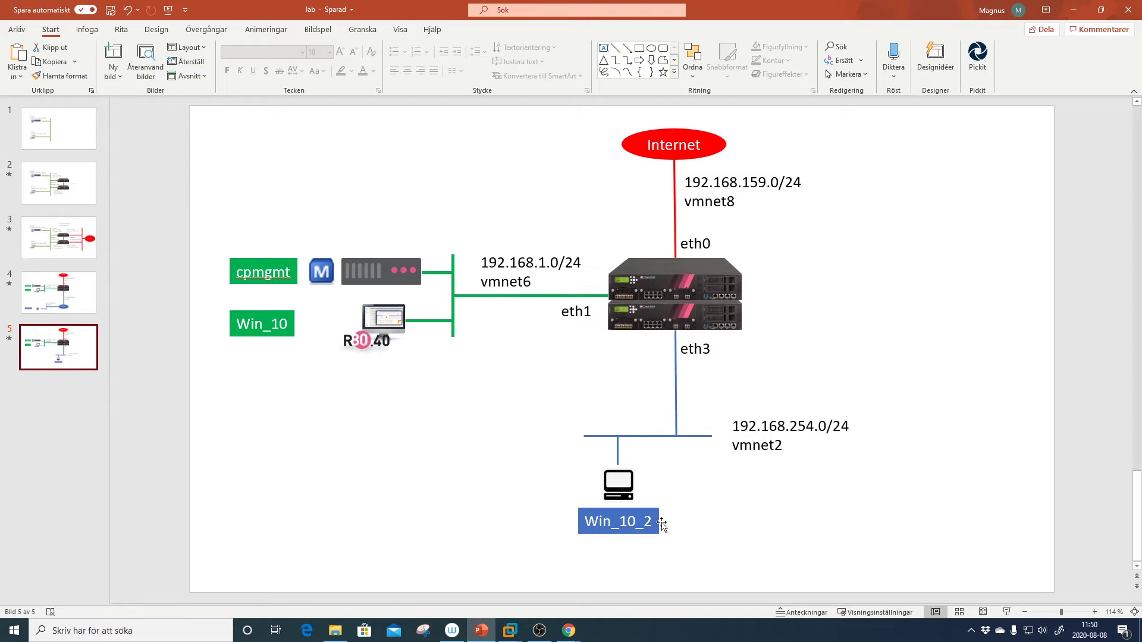
- Duplicate the R80.40 laptop icon near Win_10 and place the copy beside Win_10_2
left_click(759, 440)
left_click(791, 482)
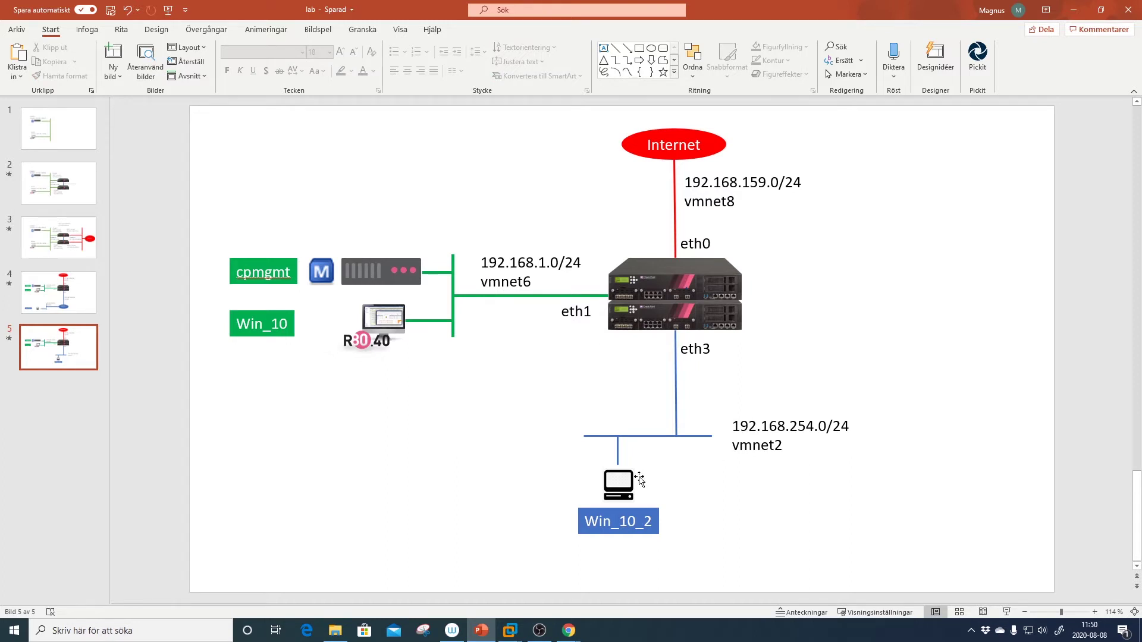
left_click(619, 483)
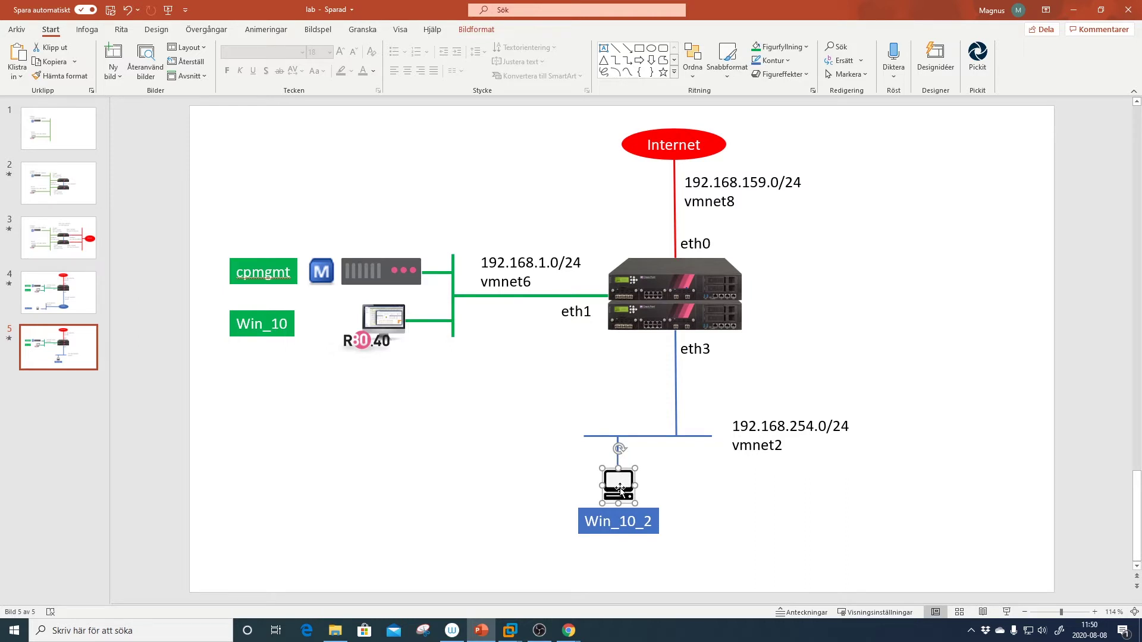
left_click(681, 461)
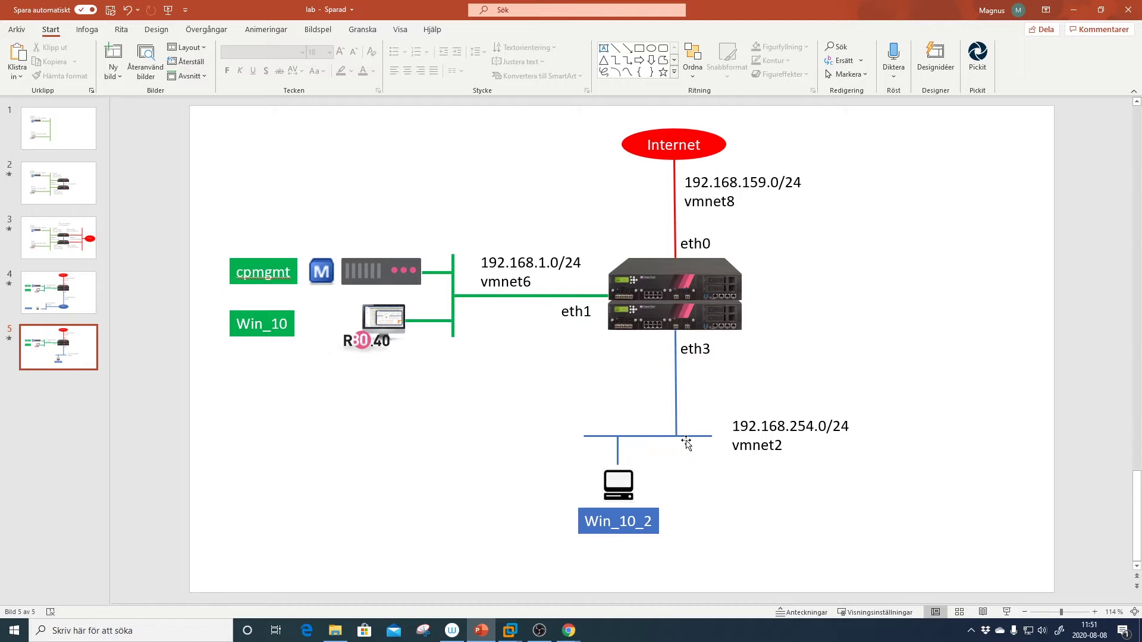
left_click(393, 319)
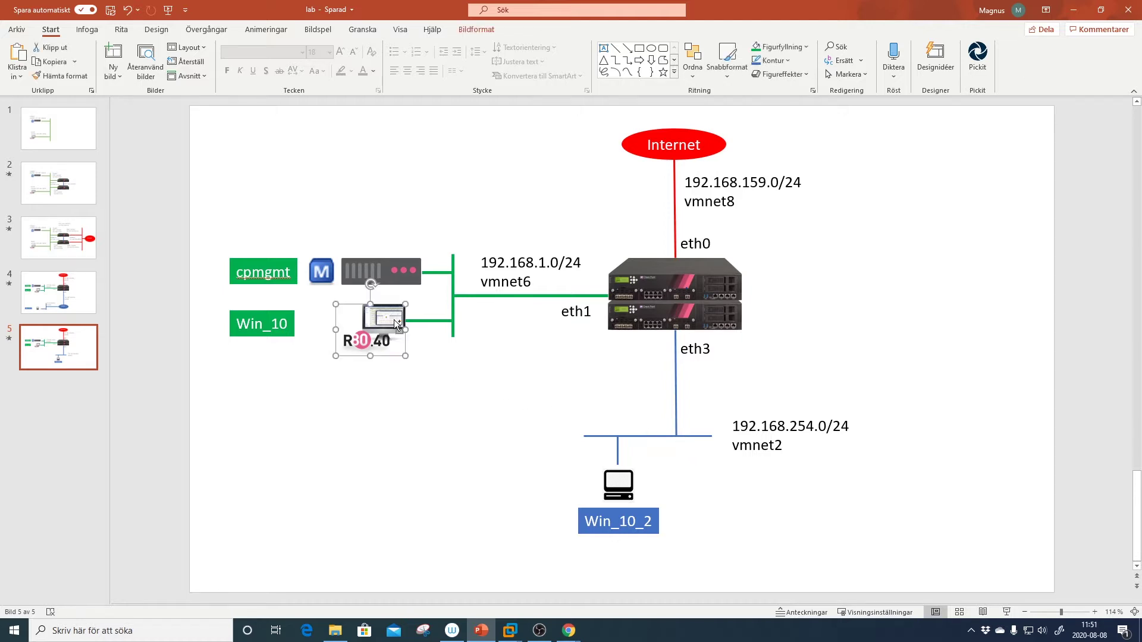
key("ctrl+c")
key("ctrl+v")
left_click_drag(402, 334, 564, 488)
key("Escape")
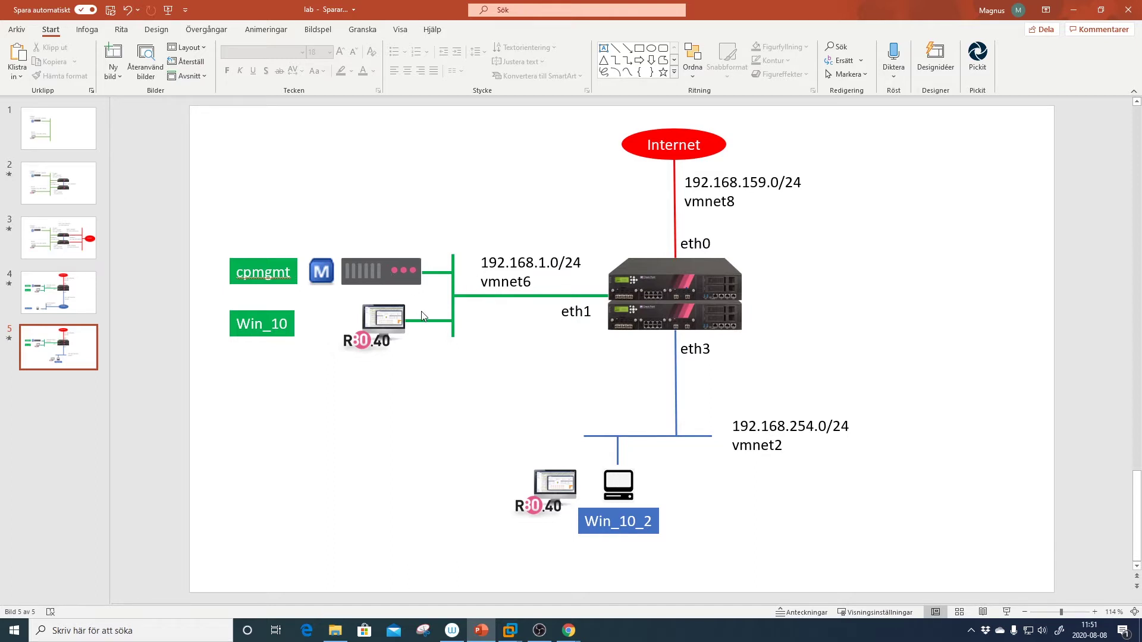
left_click(603, 50)
- Add a text box right of the firewall listing '1: Create user account' through '4: Install the smartconsole'
left_click(850, 233)
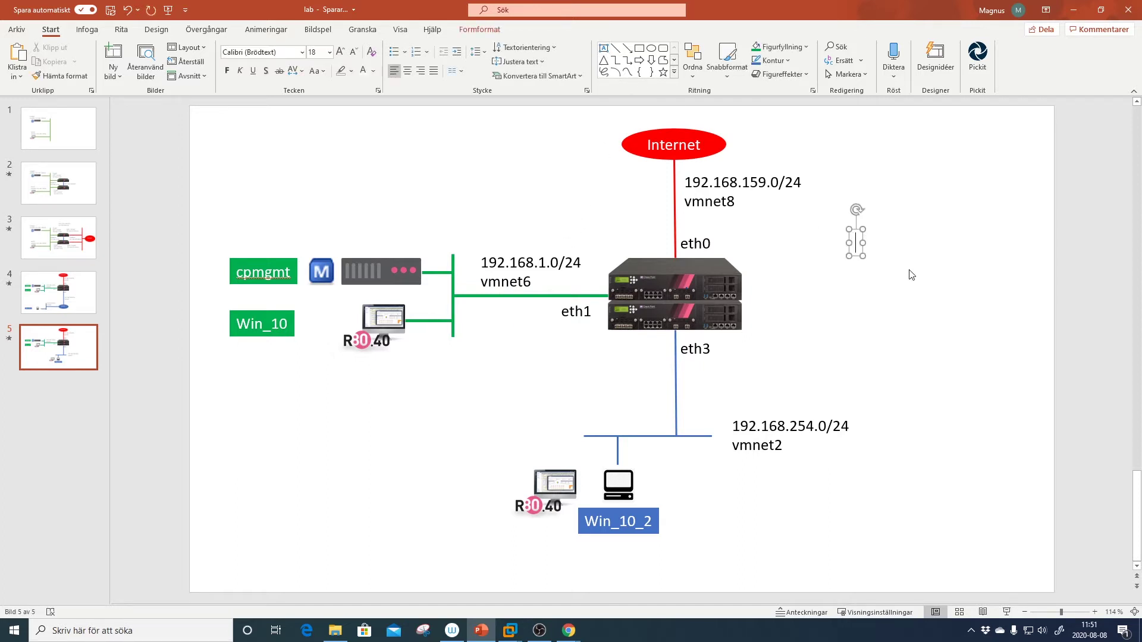
type("1: Create ")
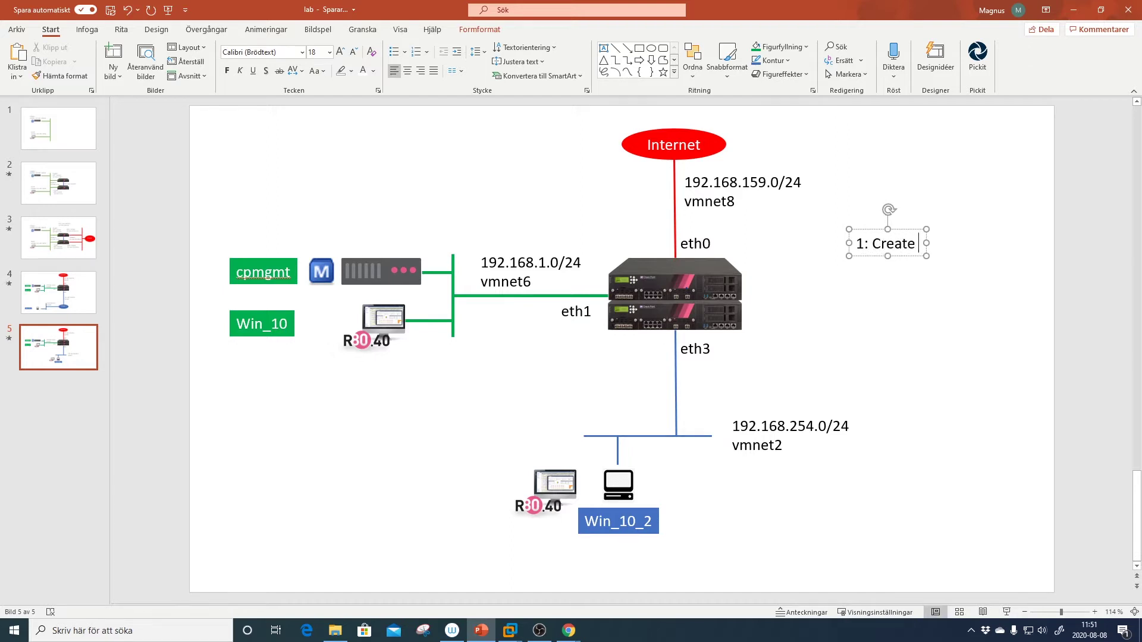
type("user account")
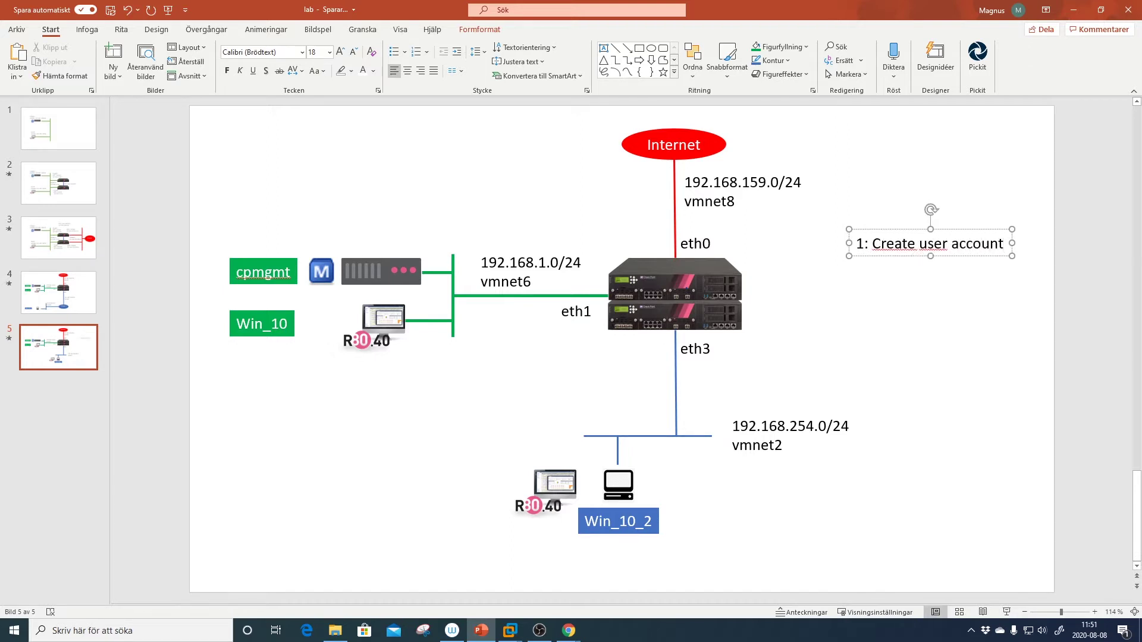
key("Return")
type("2: ")
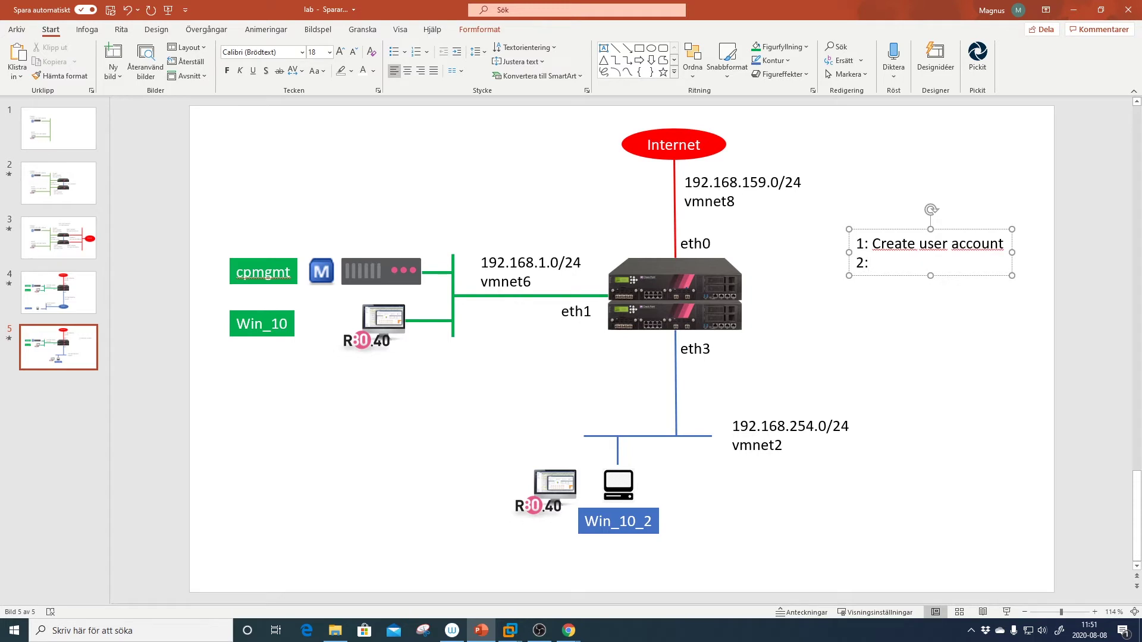
type("Trusted clients")
key("Return")
type("3: ")
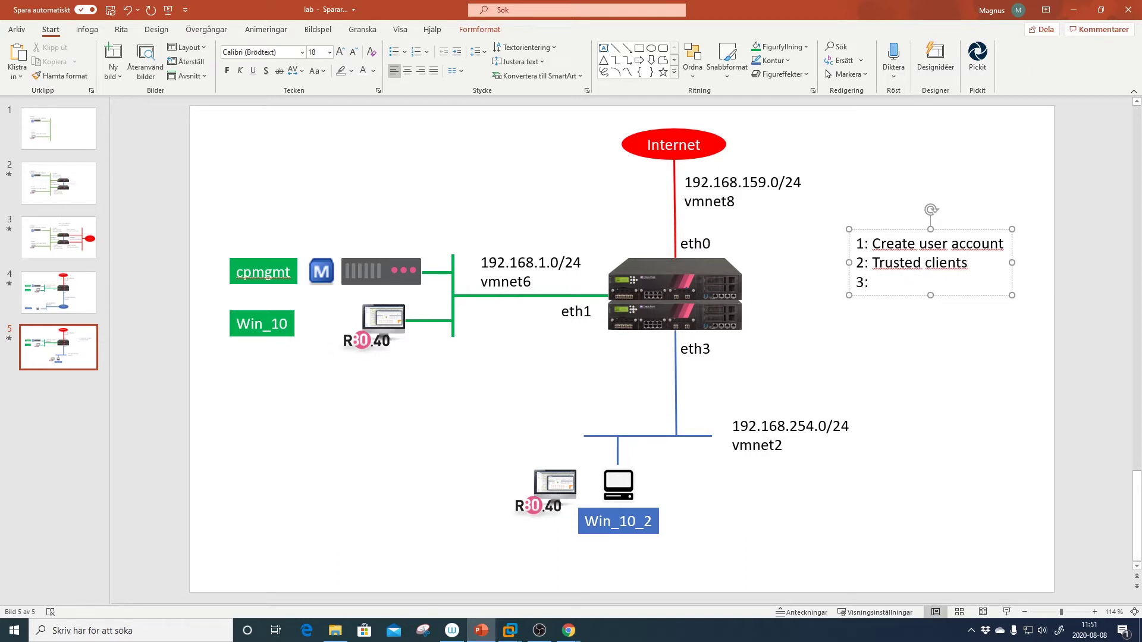
type("Create firewa")
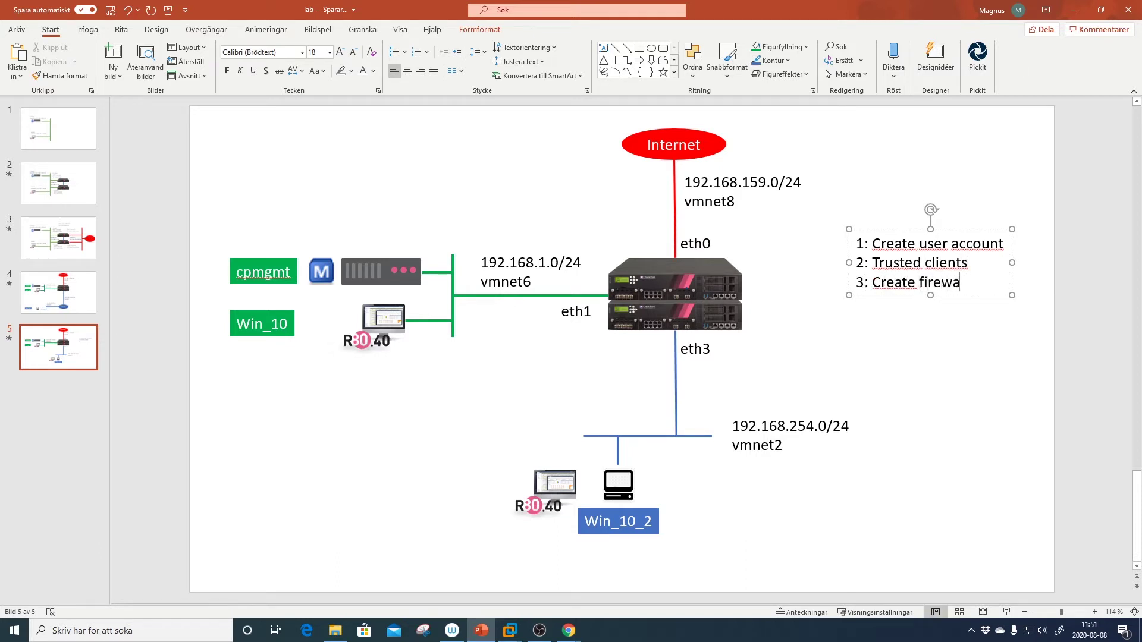
type("ll rules")
key("Return")
type("4: ")
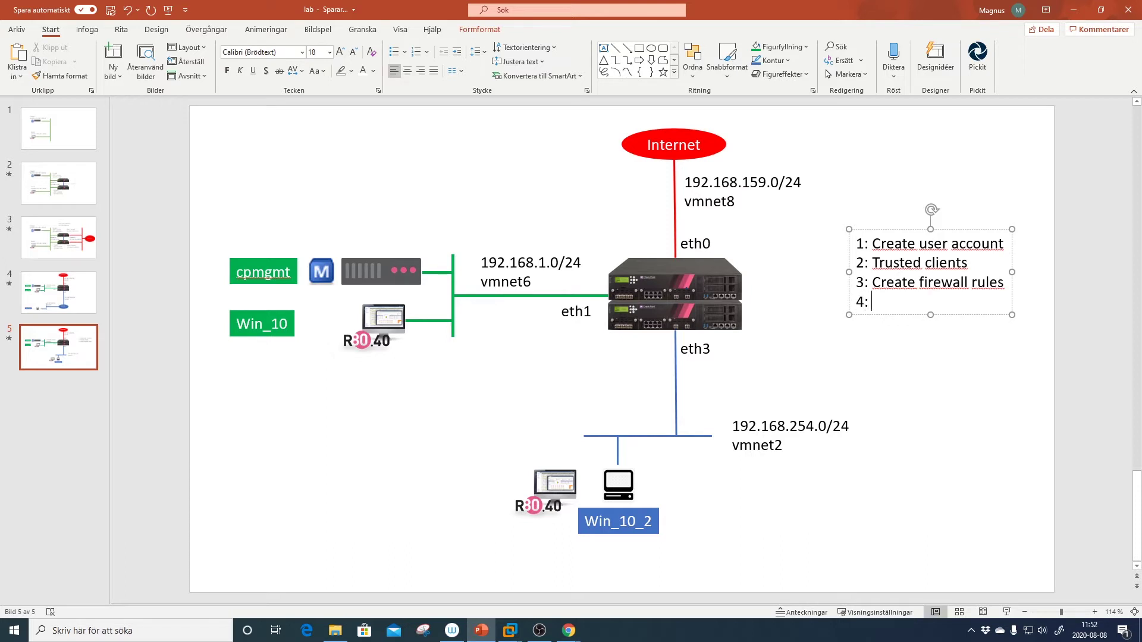
type("Install the smartconsole")
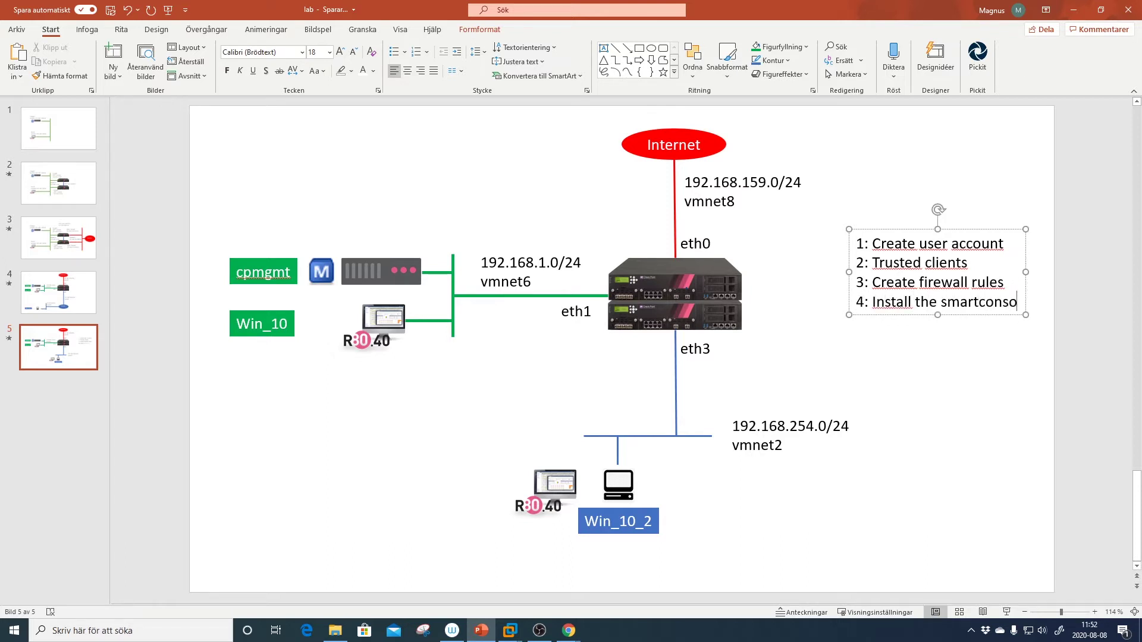
left_click(864, 350)
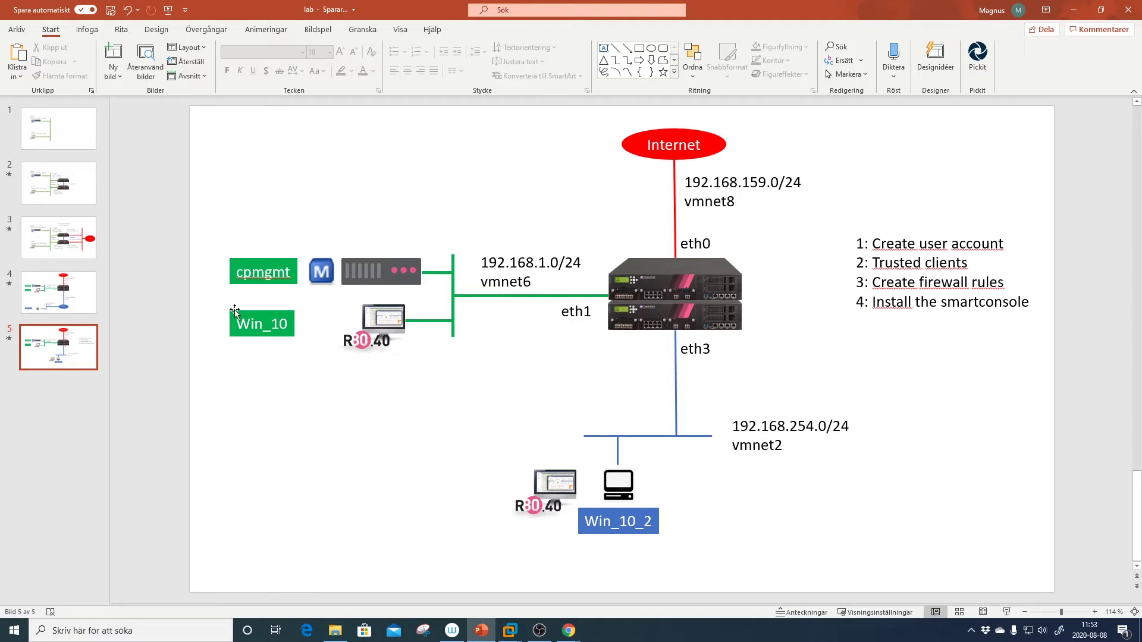
- Switch to the win_10 virtual machine and log in to SmartConsole with the admin password
left_click(510, 631)
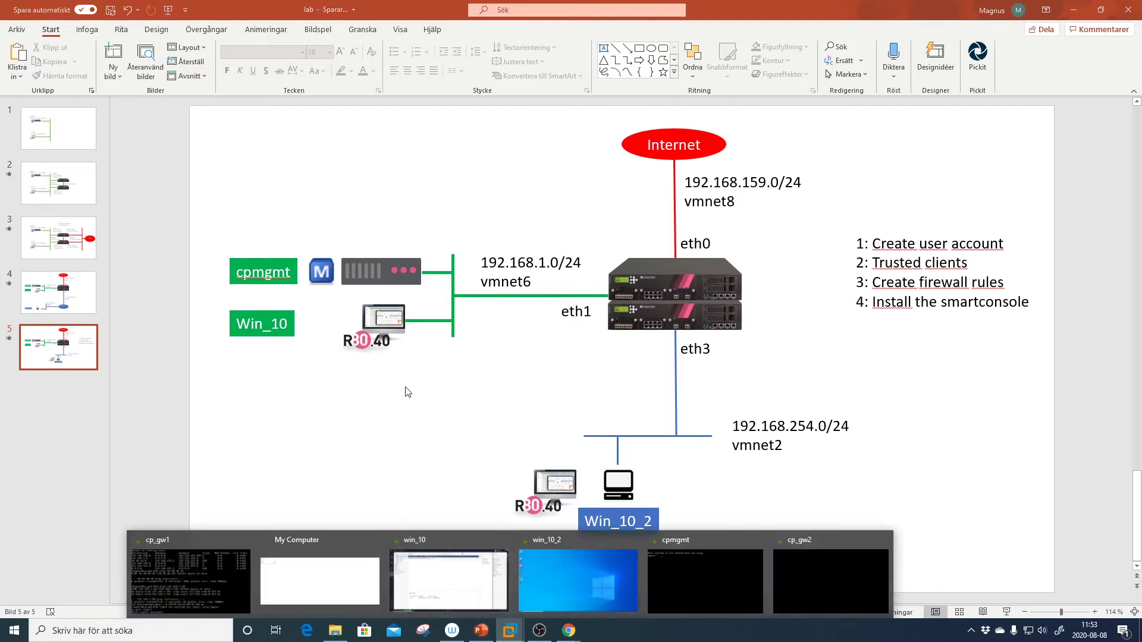
left_click(463, 571)
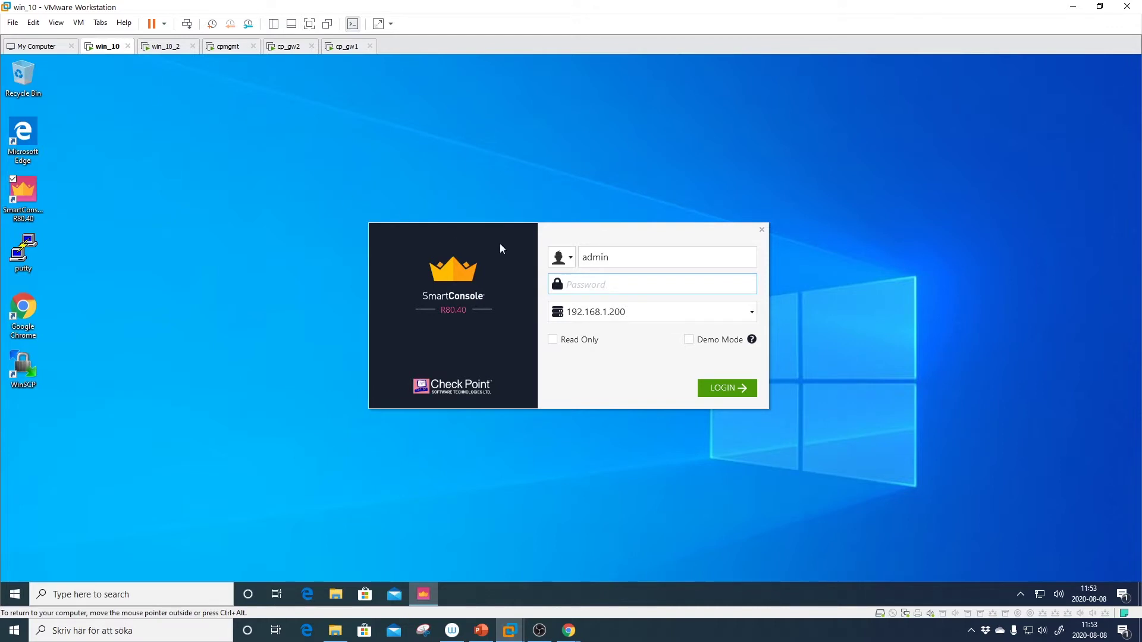
left_click(606, 285)
type("********")
key("Return")
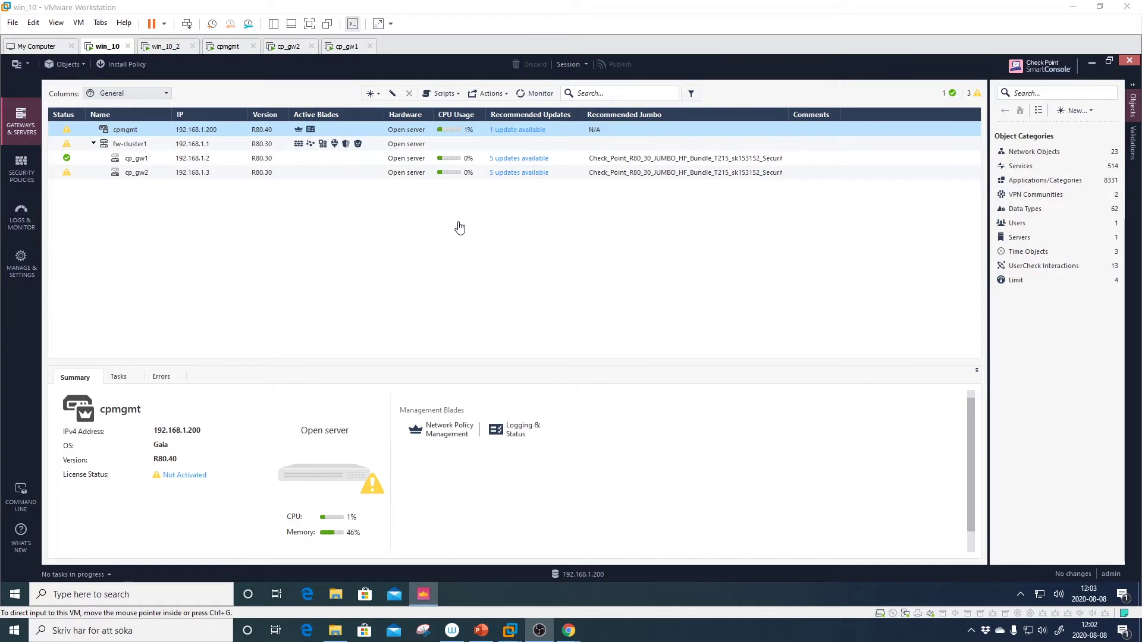
- Go to Manage & Settings and select the admin account in the Administrators list
left_click(21, 258)
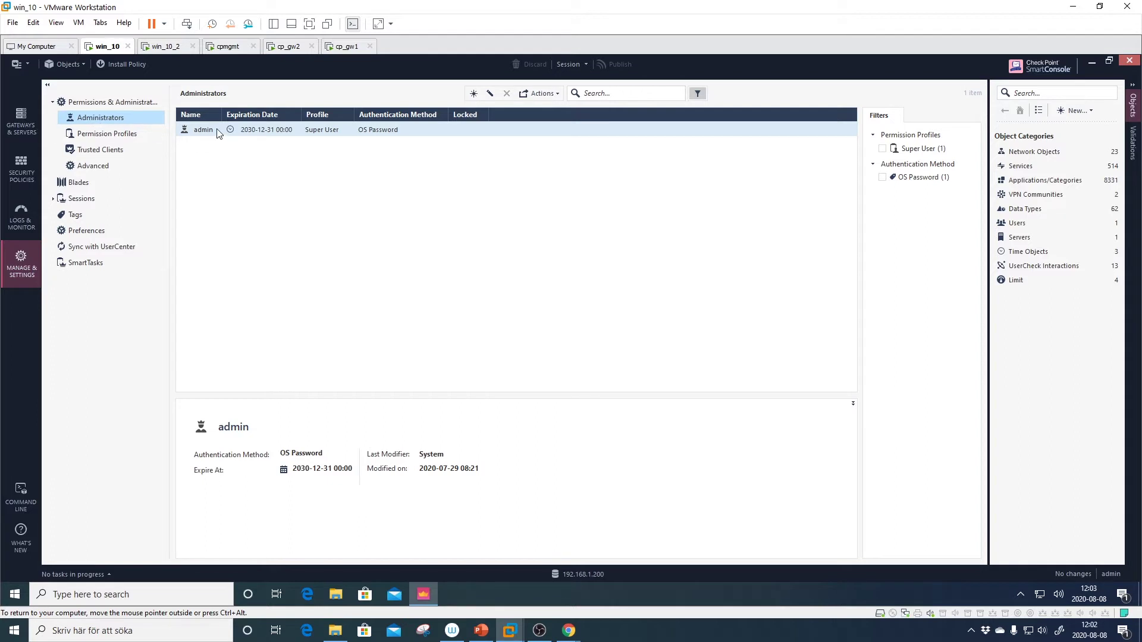
left_click(201, 131)
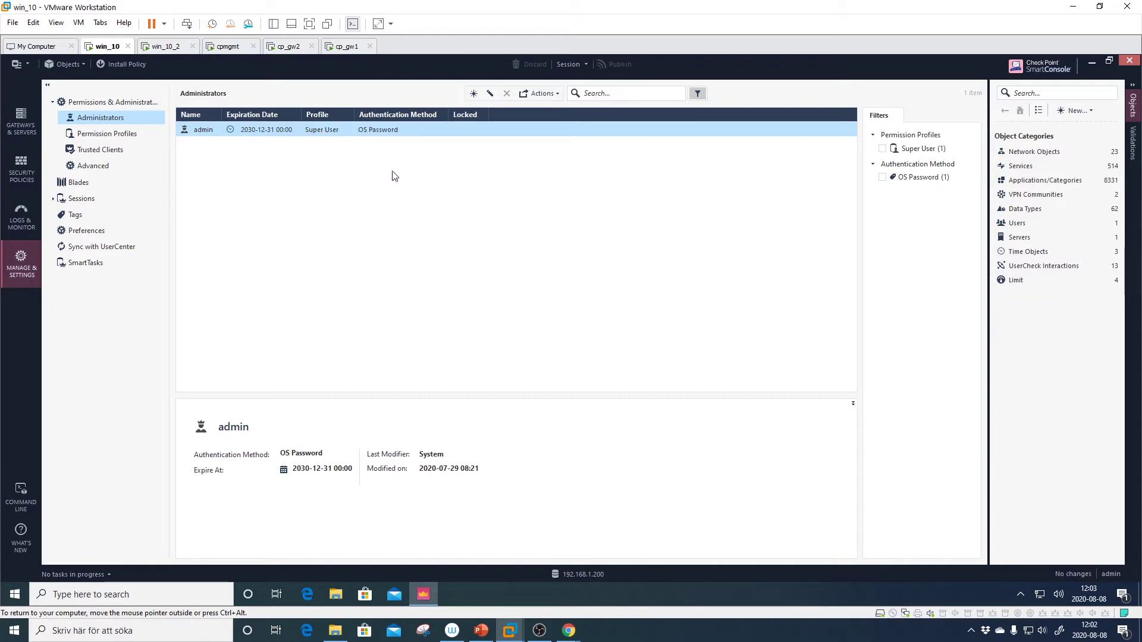
- Start a new administrator named user1 with the user's full name as comment
left_click(473, 95)
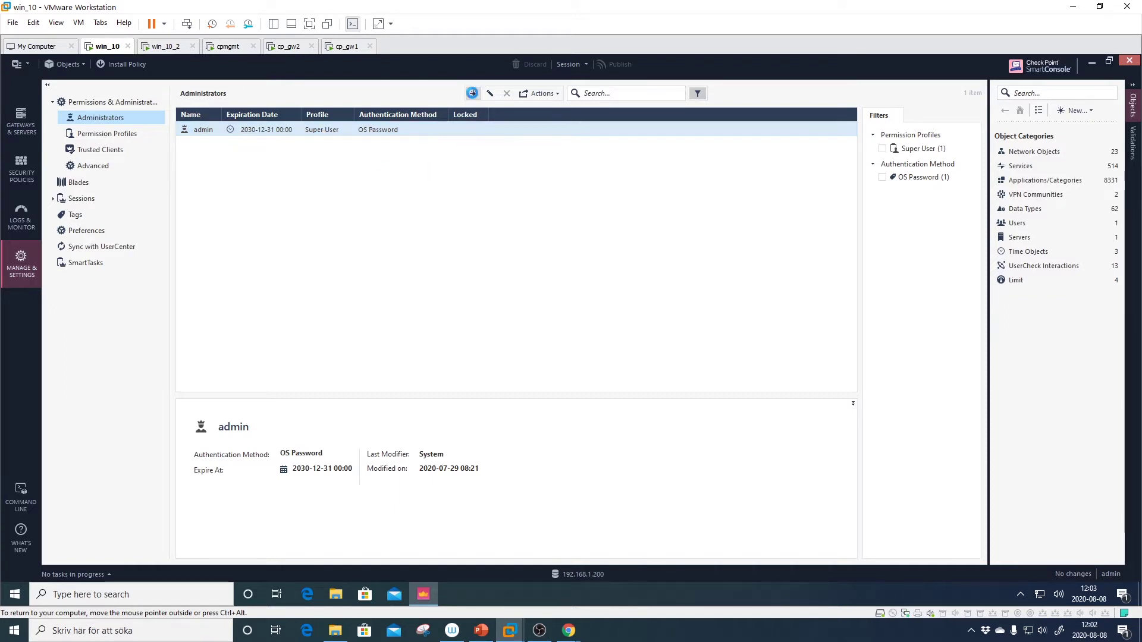
type("user1")
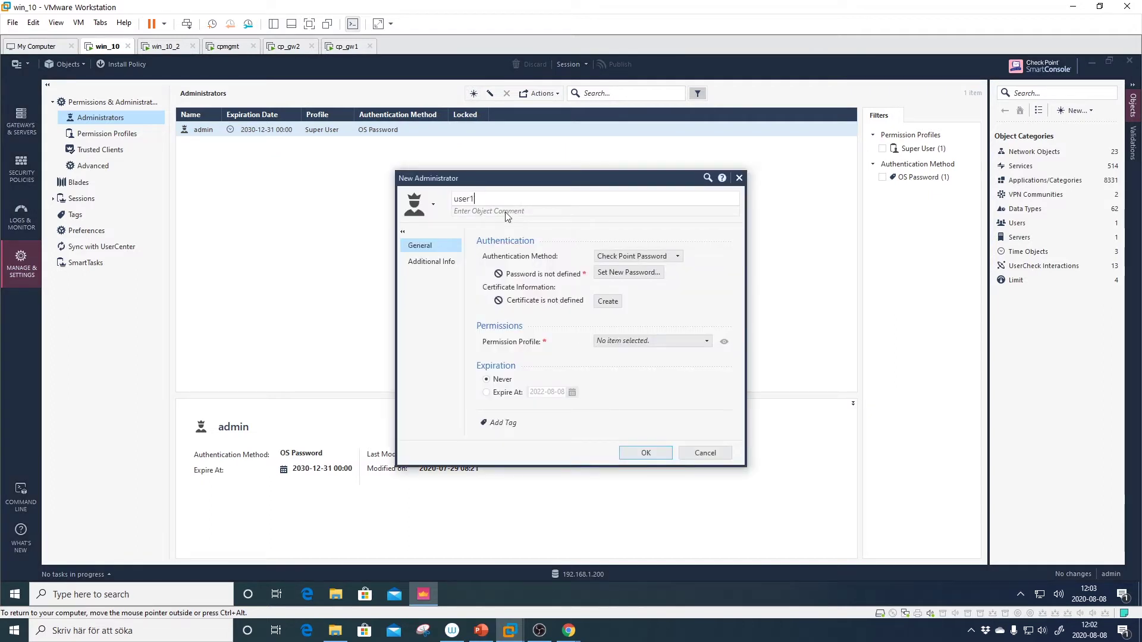
key("Tab")
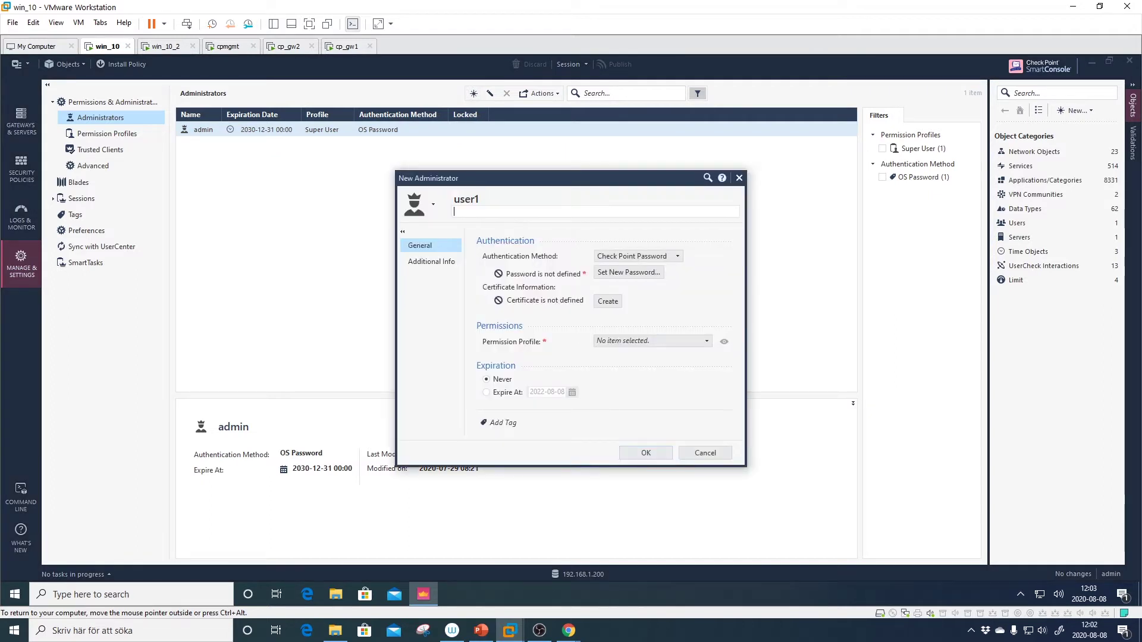
key("shift+Tab")
key("End")
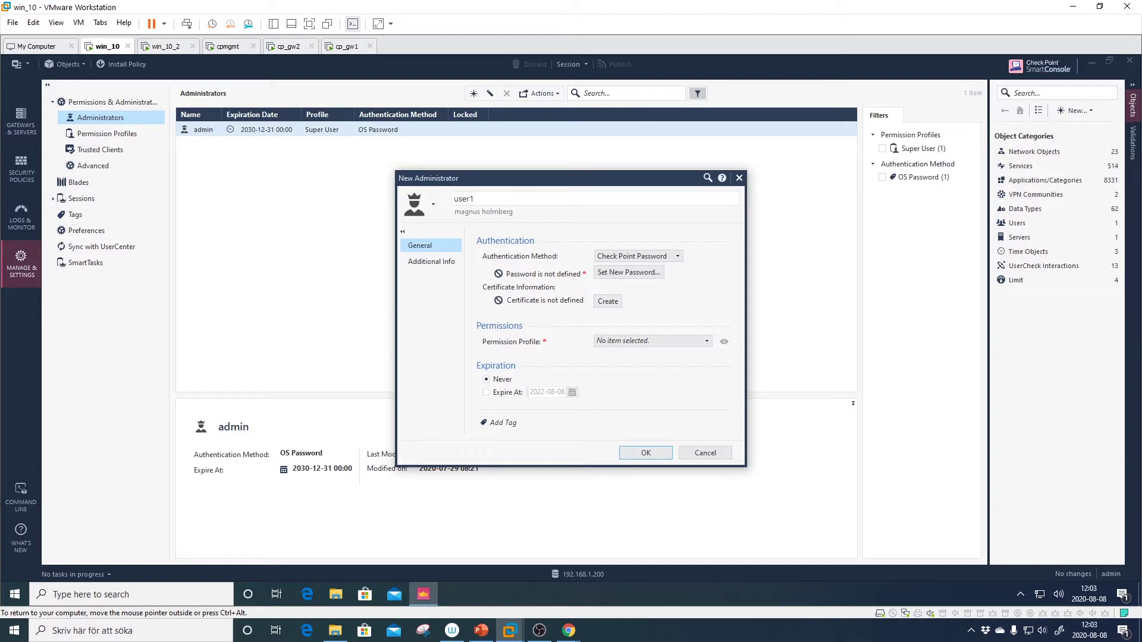
key("ctrl+a")
key("End")
left_click(625, 256)
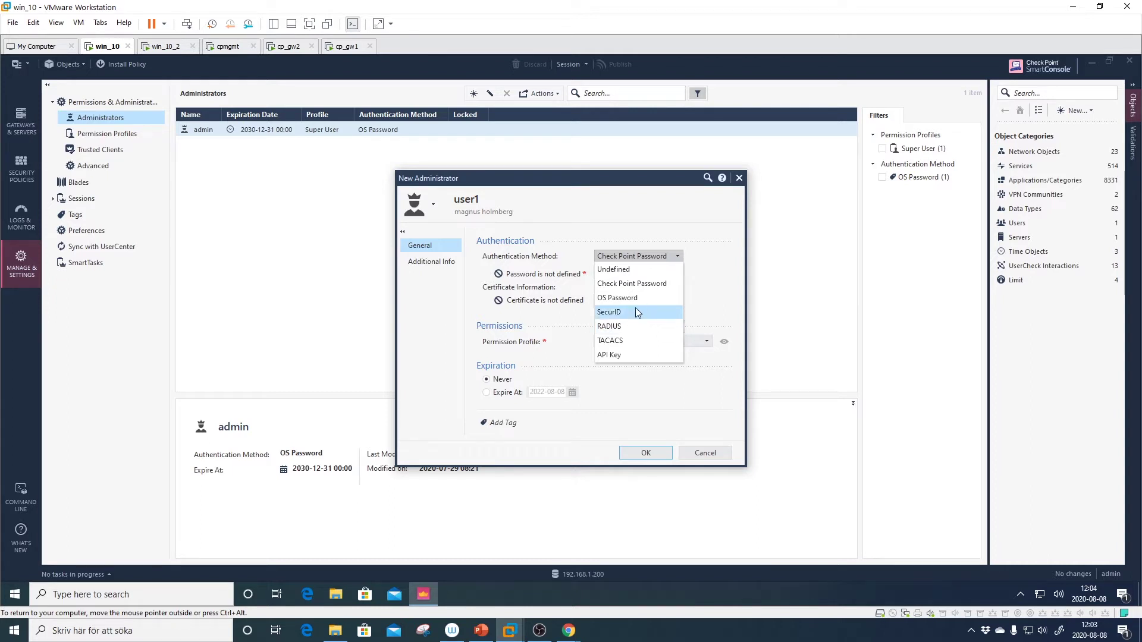
- Keep Check Point Password authentication and enter user1's new password and its confirmation
left_click(632, 285)
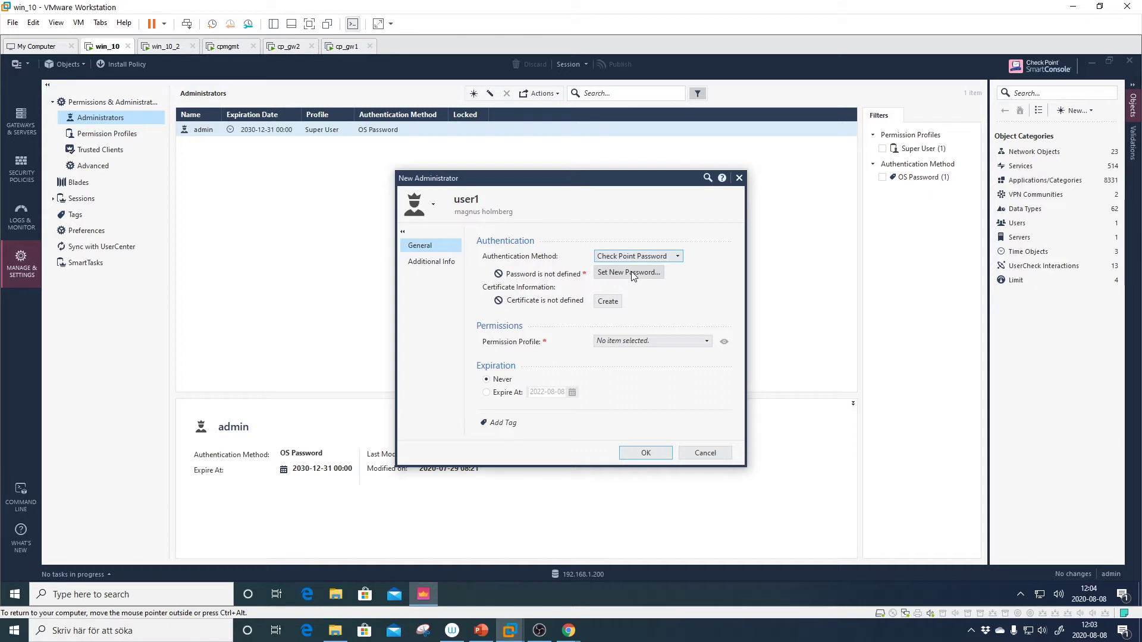
left_click(633, 275)
type("•")
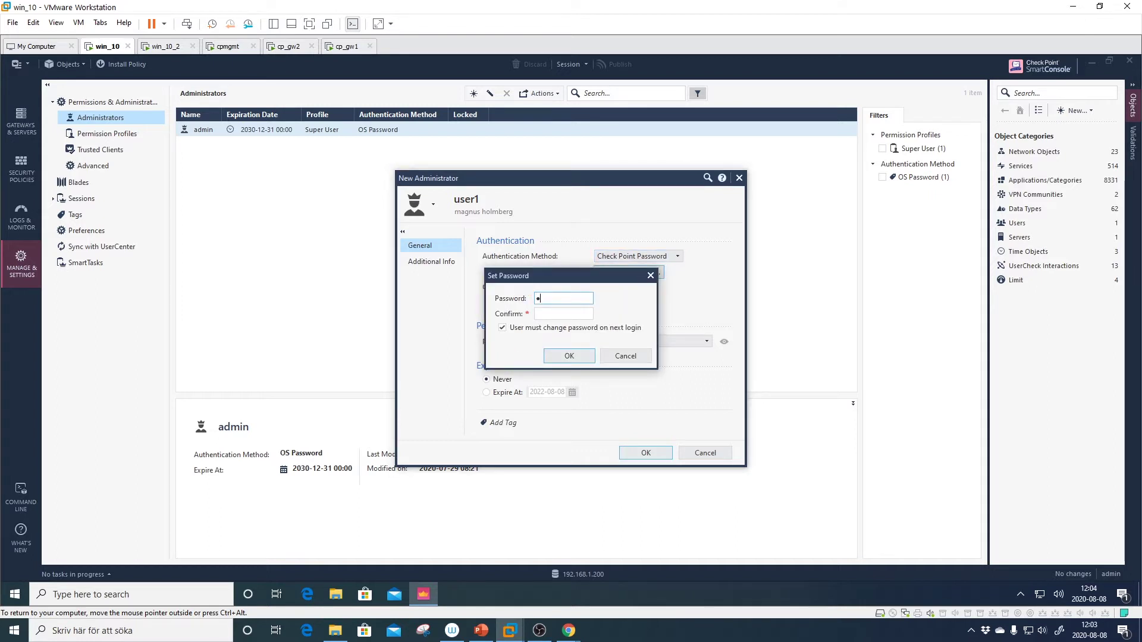
type("•••••••••")
key("Tab")
type("•")
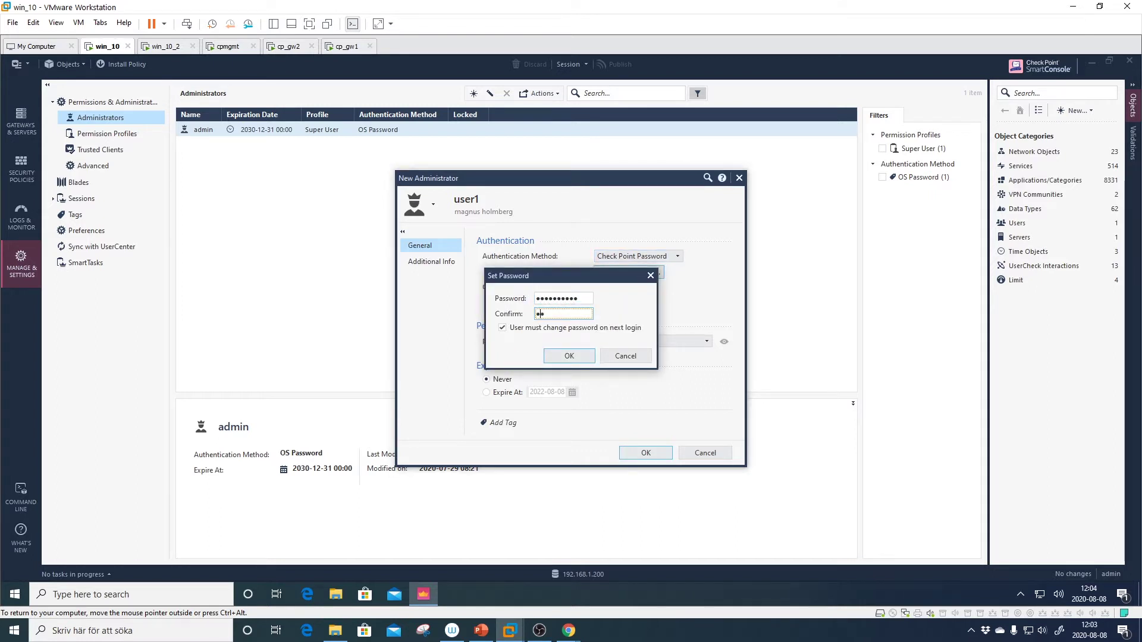
type("•••••••")
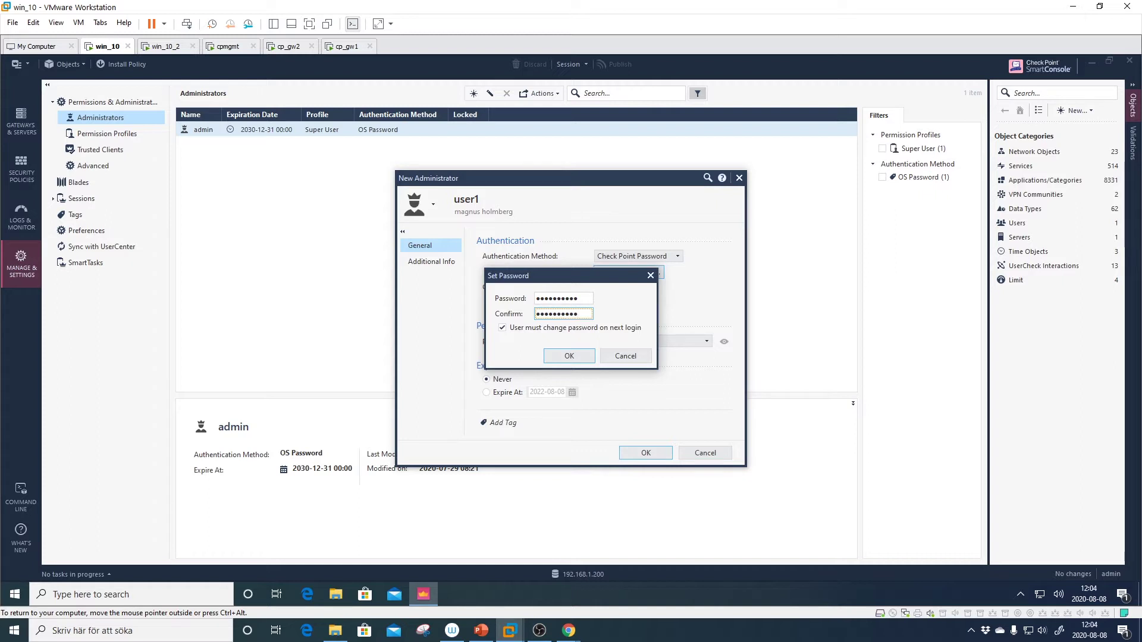
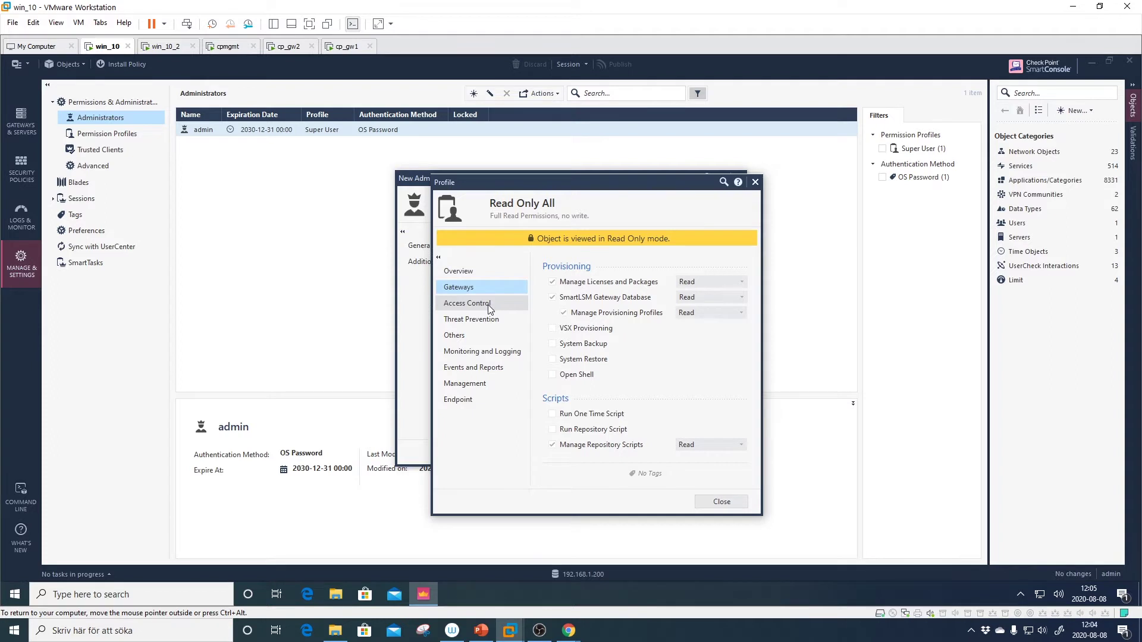
- Review the Read Only All profile's Access Control, Threat Prevention, Others, Logging and Events permission pages, then close it
left_click(488, 304)
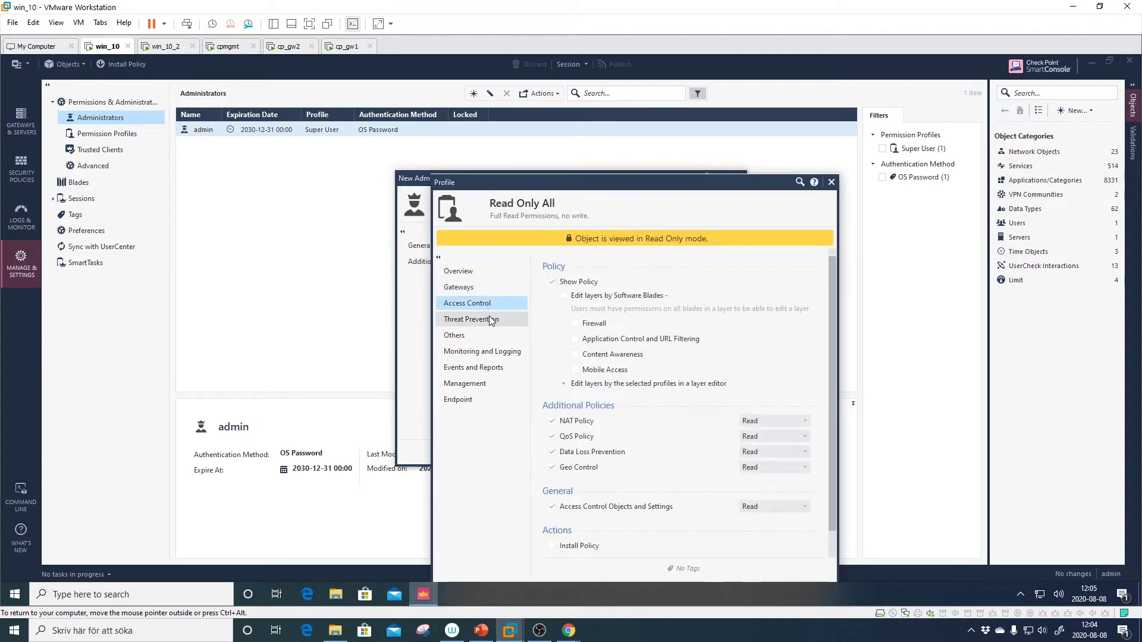
left_click(489, 320)
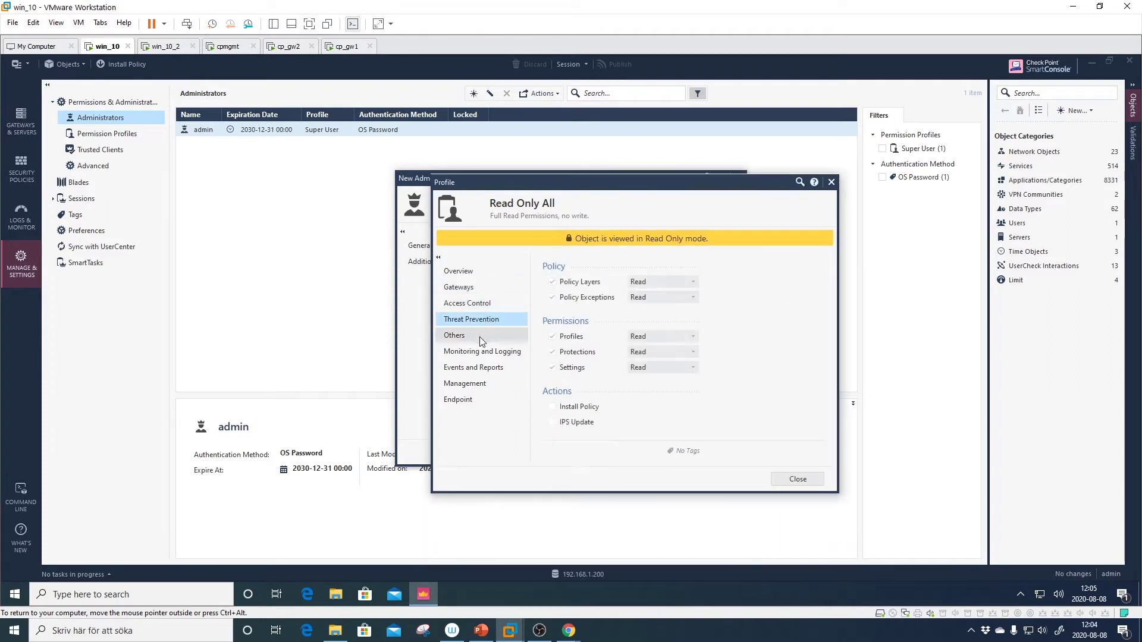
left_click(479, 337)
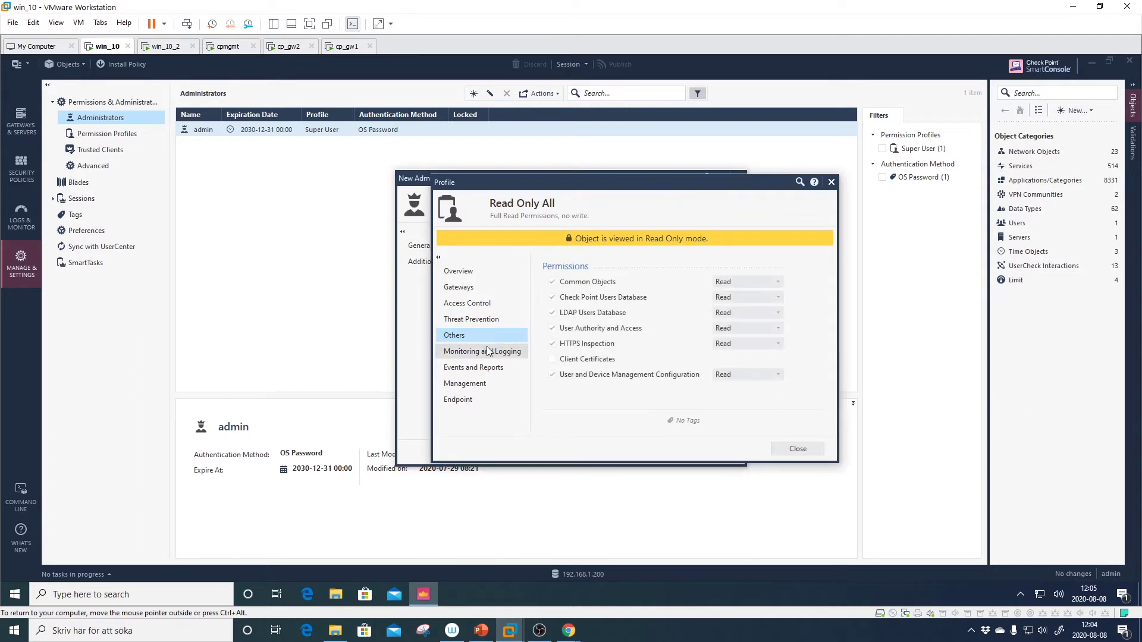
left_click(497, 355)
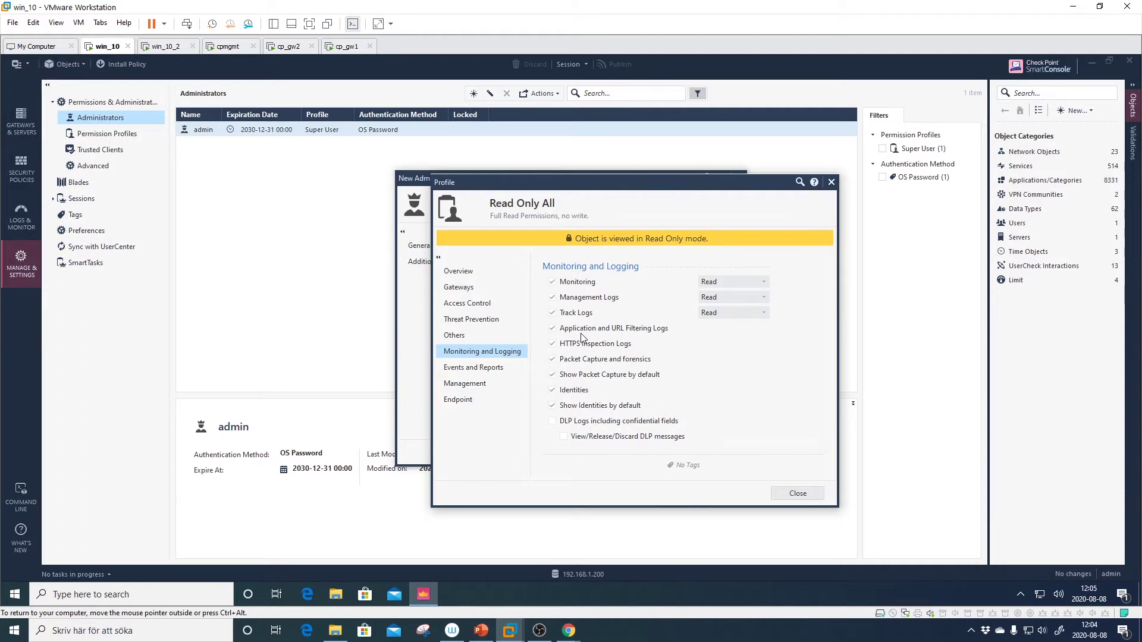
left_click(502, 366)
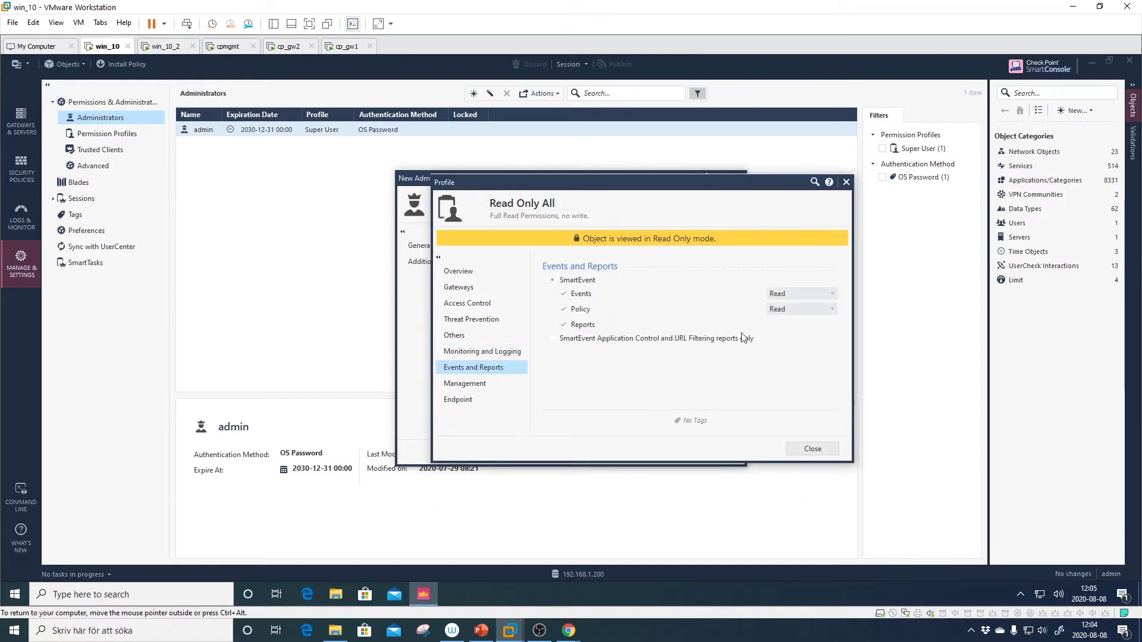
left_click(810, 450)
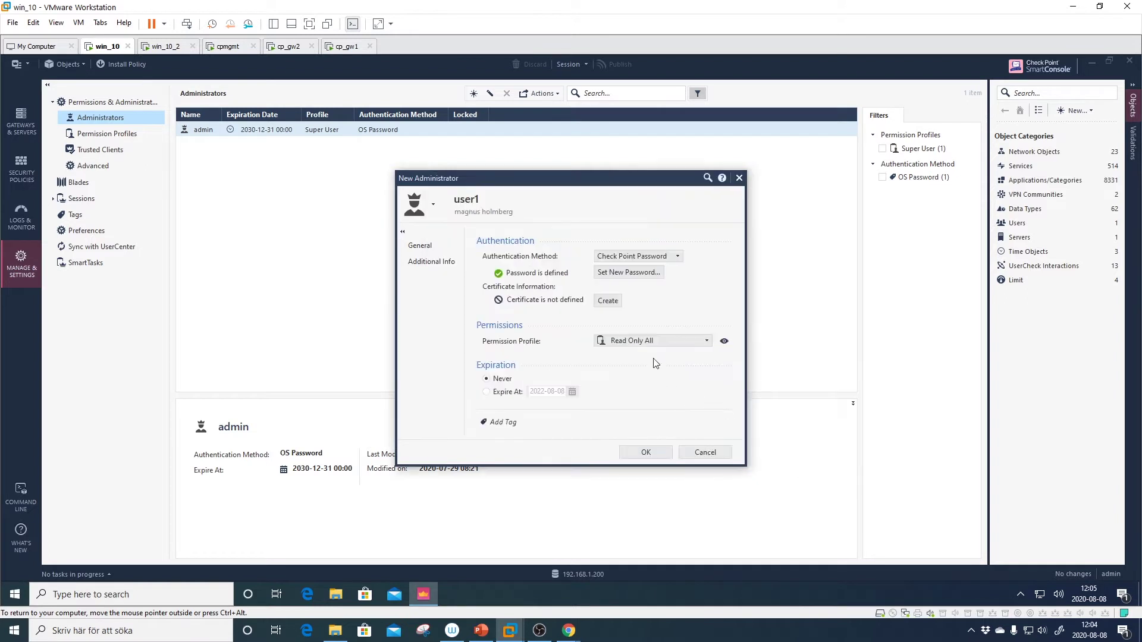
- Keep the Read Only All profile and enable Expire At, browsing the calendar to August 2021
left_click(699, 344)
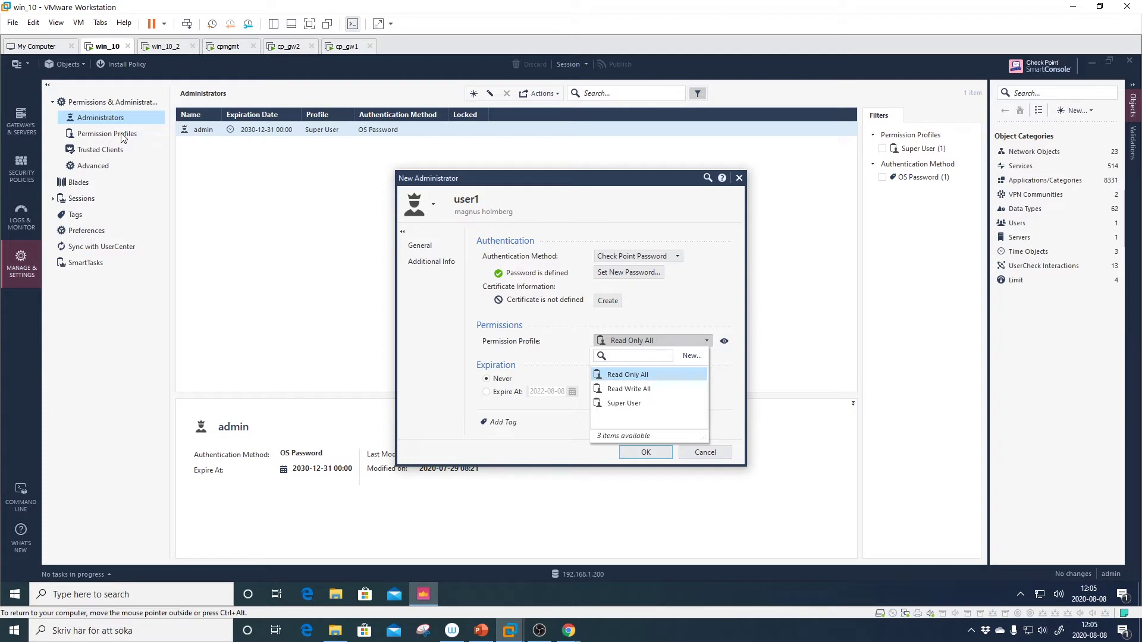
left_click(691, 300)
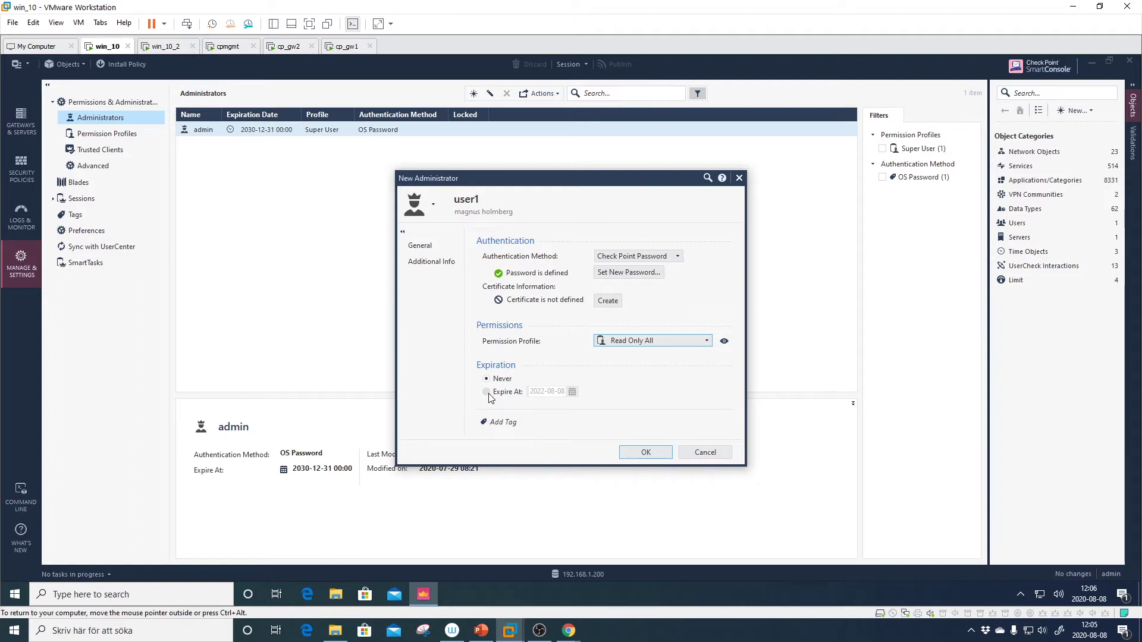
left_click(487, 392)
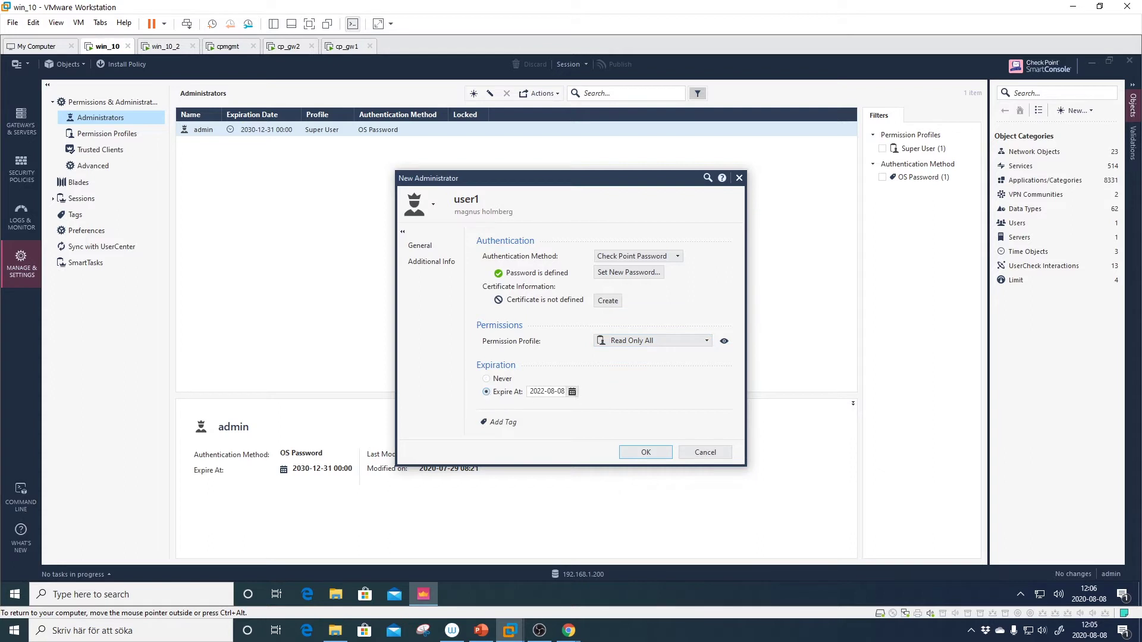
left_click(572, 392)
left_click(520, 410)
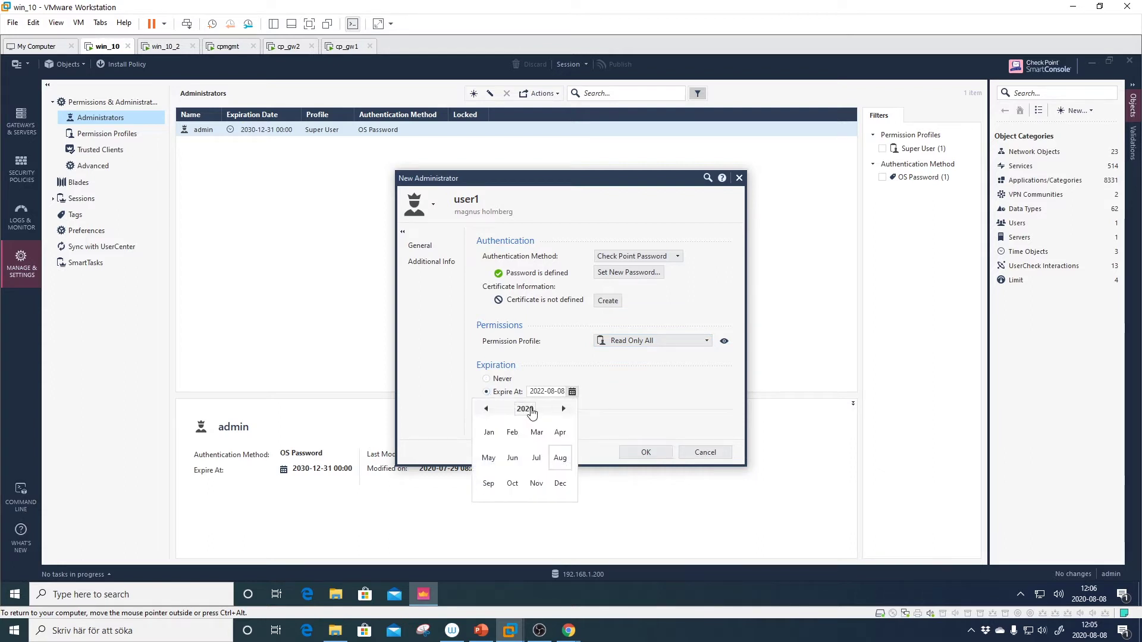
left_click(564, 409)
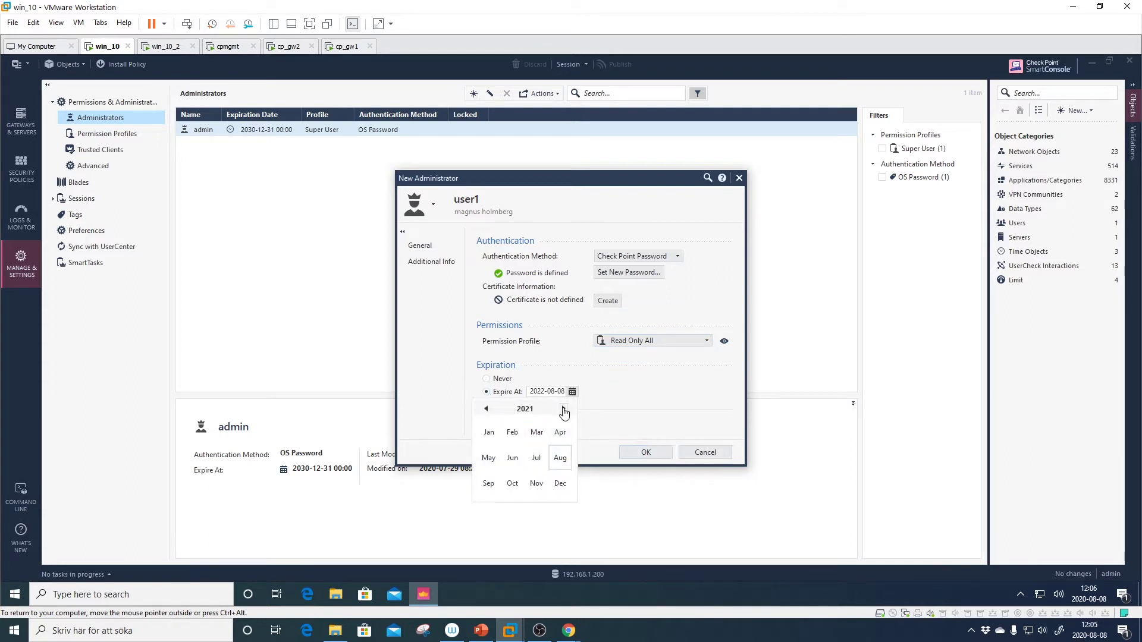
left_click(560, 457)
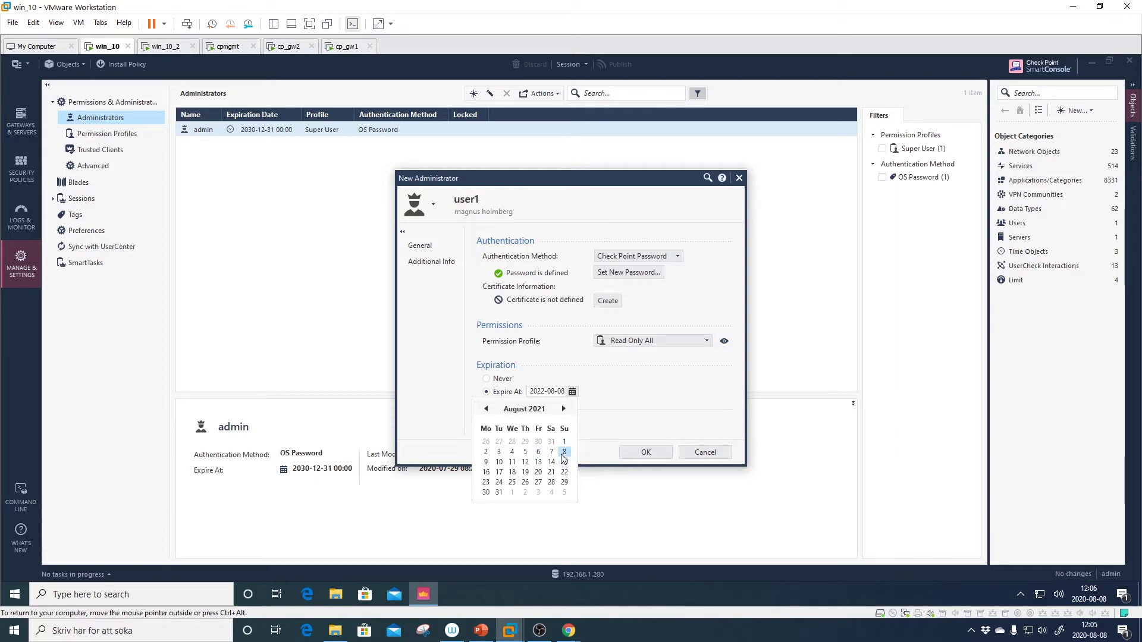
- Set the expiration date to 2021-08-06, check Additional Info, and save the new administrator
left_click(565, 442)
left_click(572, 393)
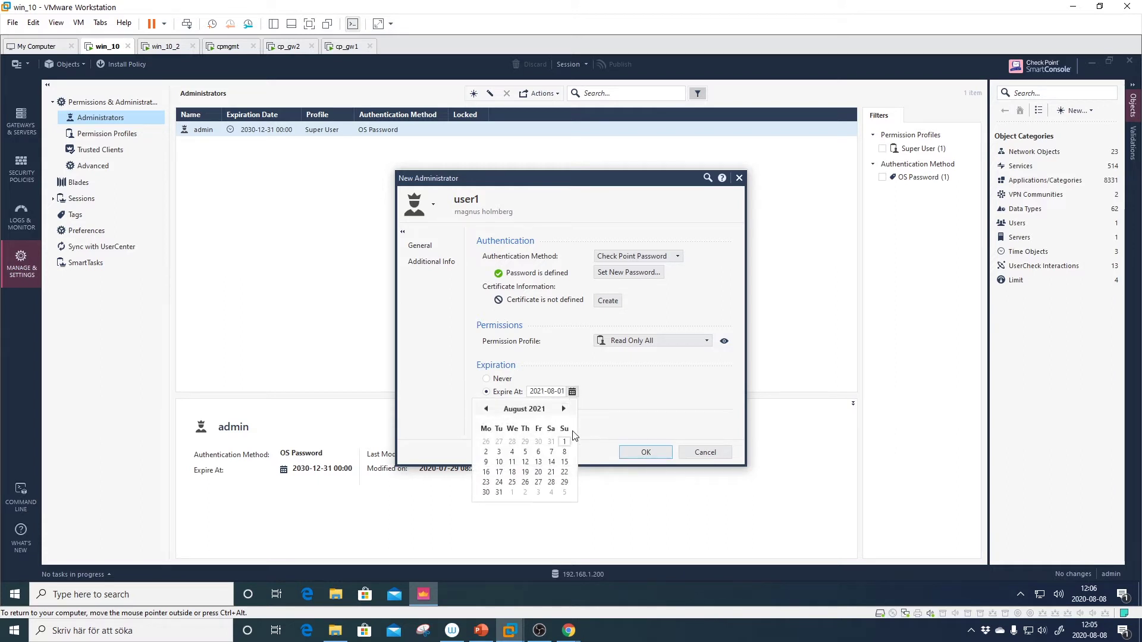
left_click(539, 452)
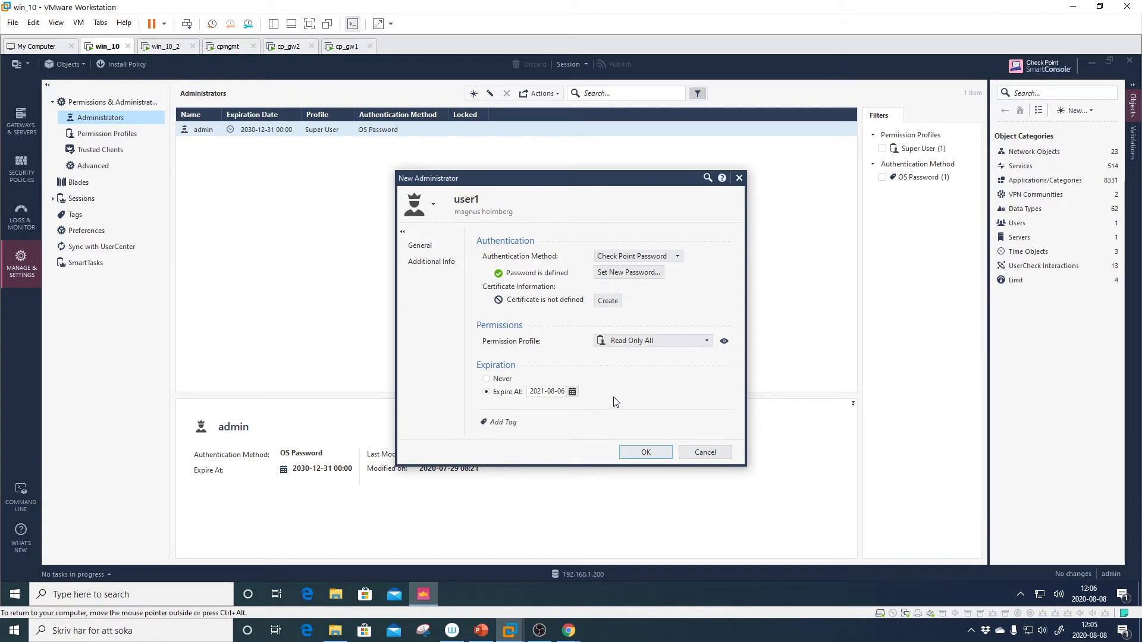
left_click(441, 263)
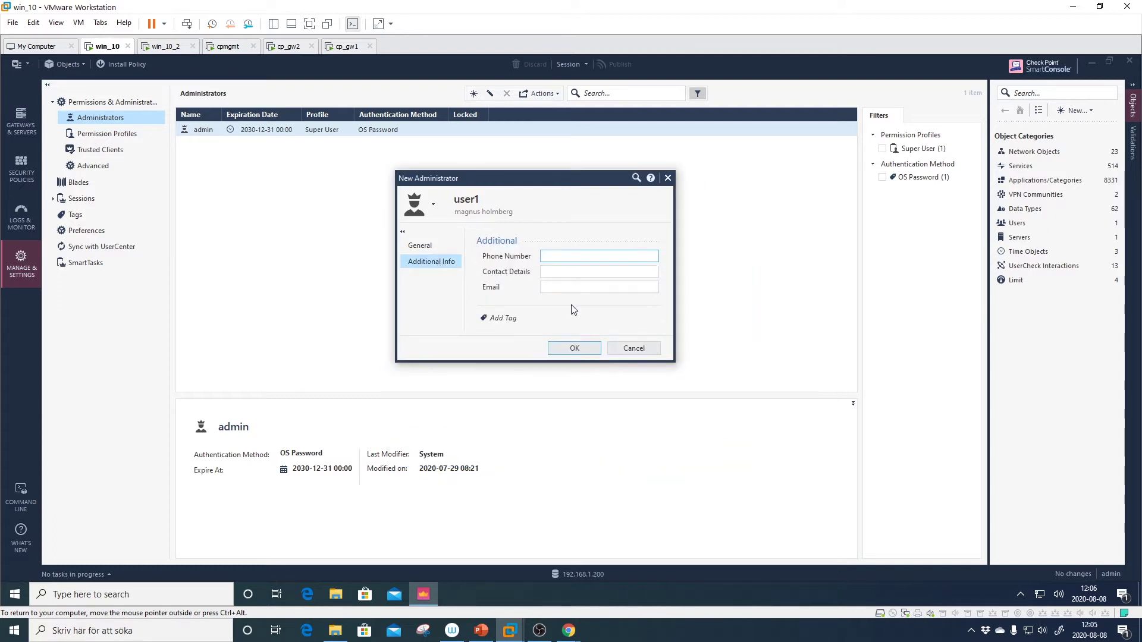
left_click(582, 350)
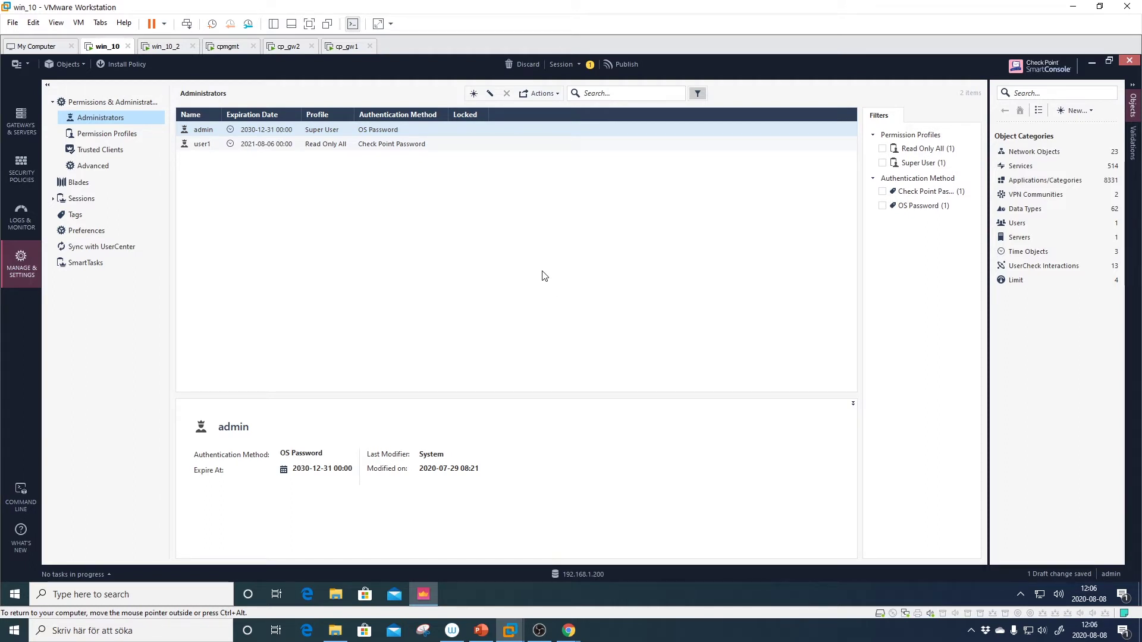
- Publish the new administrator change, then minimize and restore SmartConsole
left_click(618, 65)
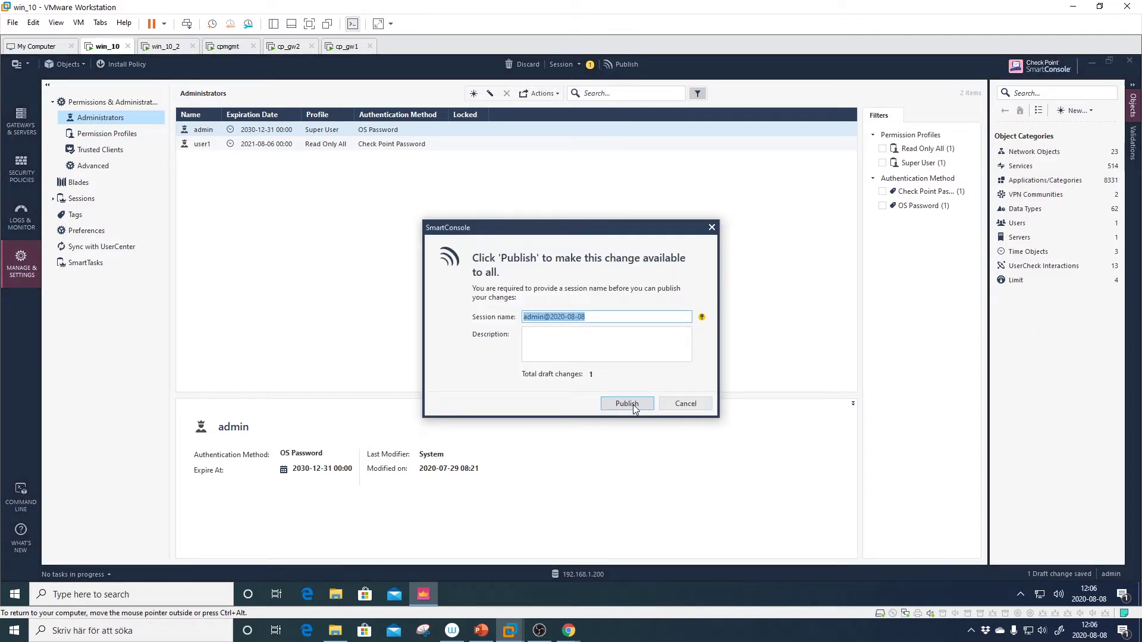
left_click(631, 406)
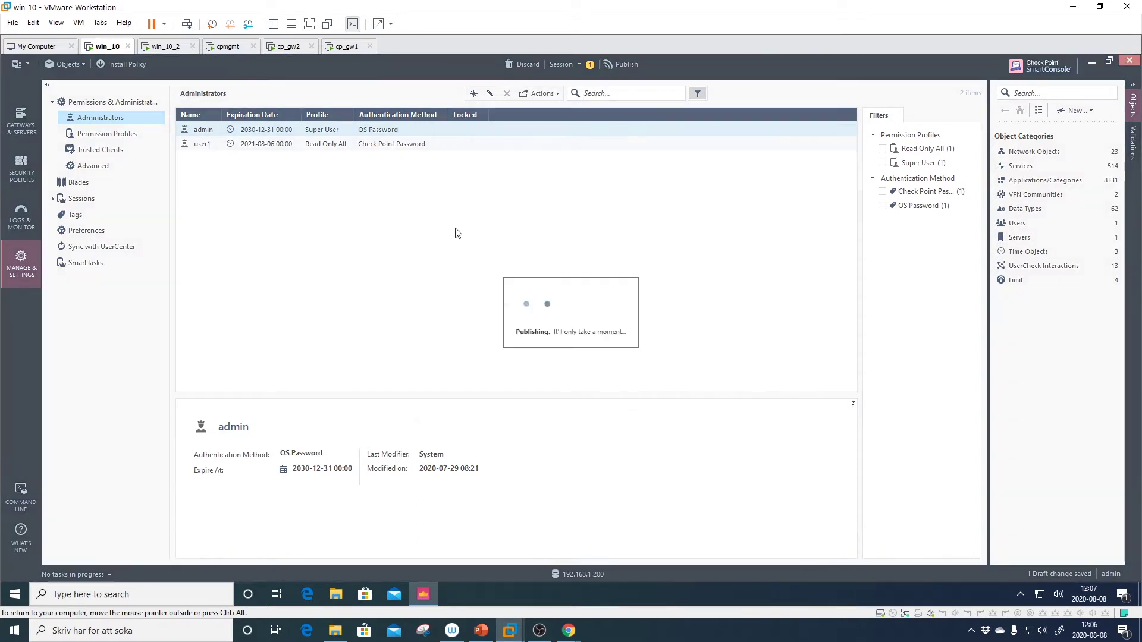
left_click(201, 146)
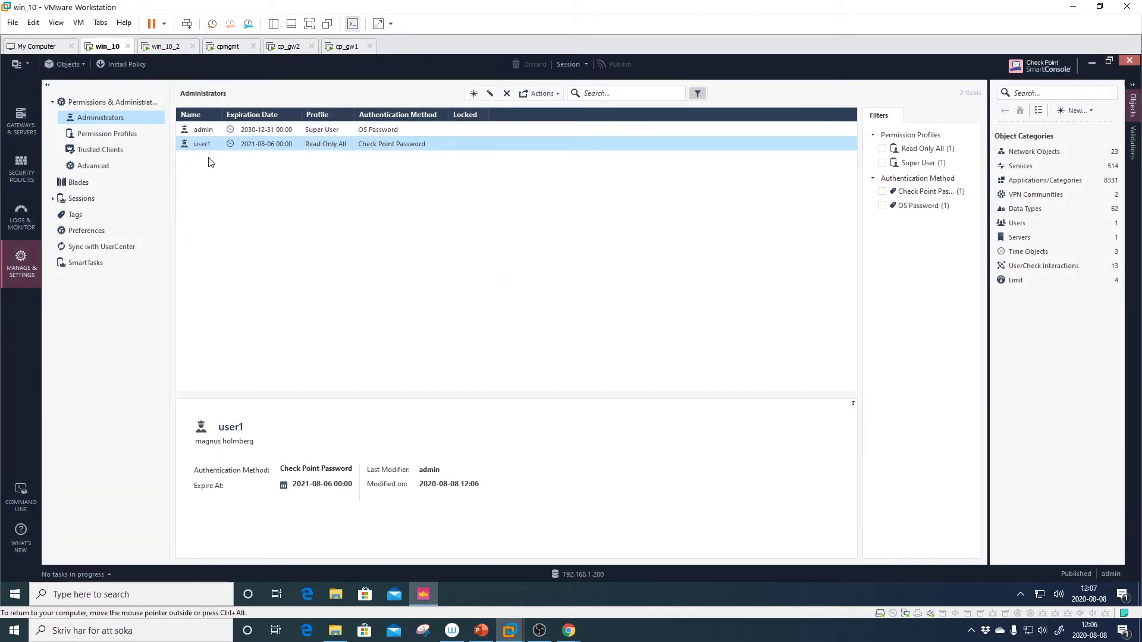
left_click(1093, 62)
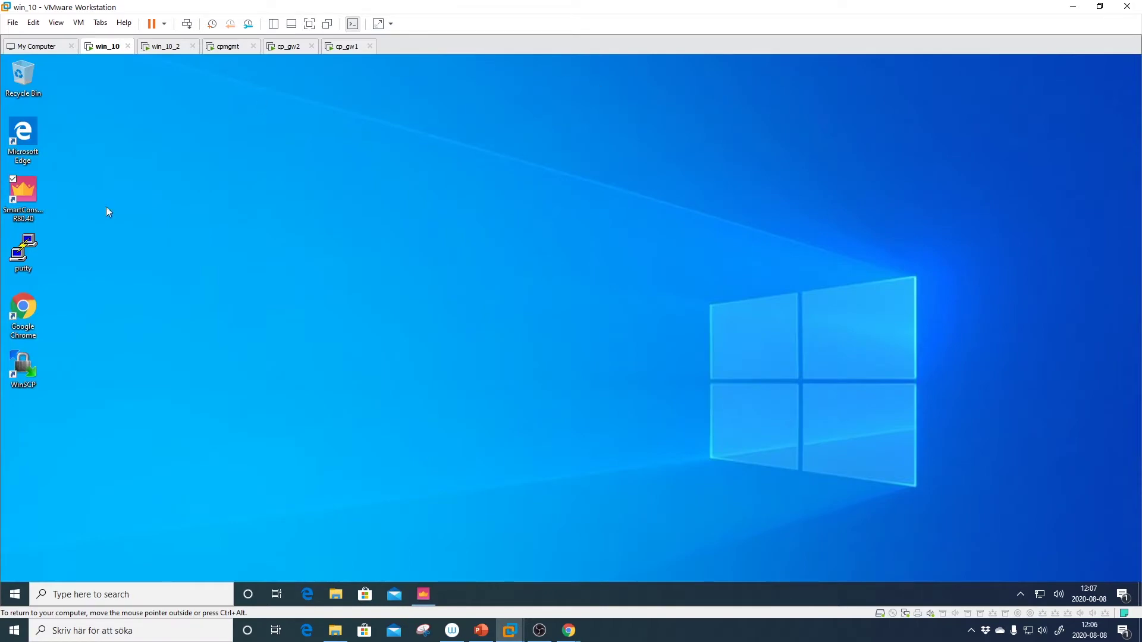
left_click(427, 593)
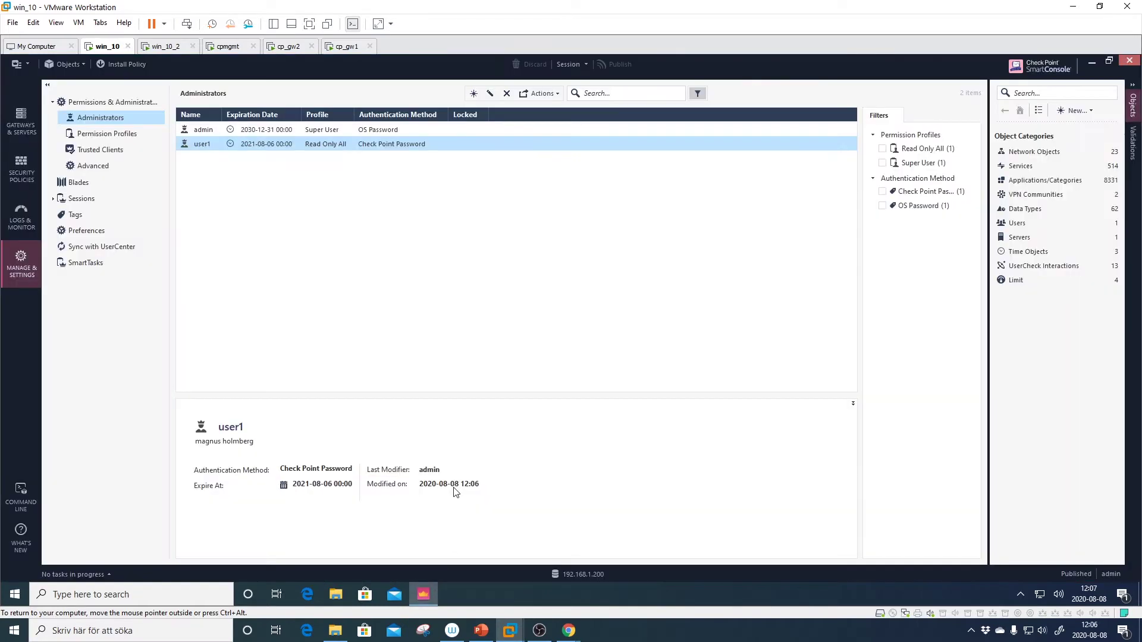
mouse_move(482, 635)
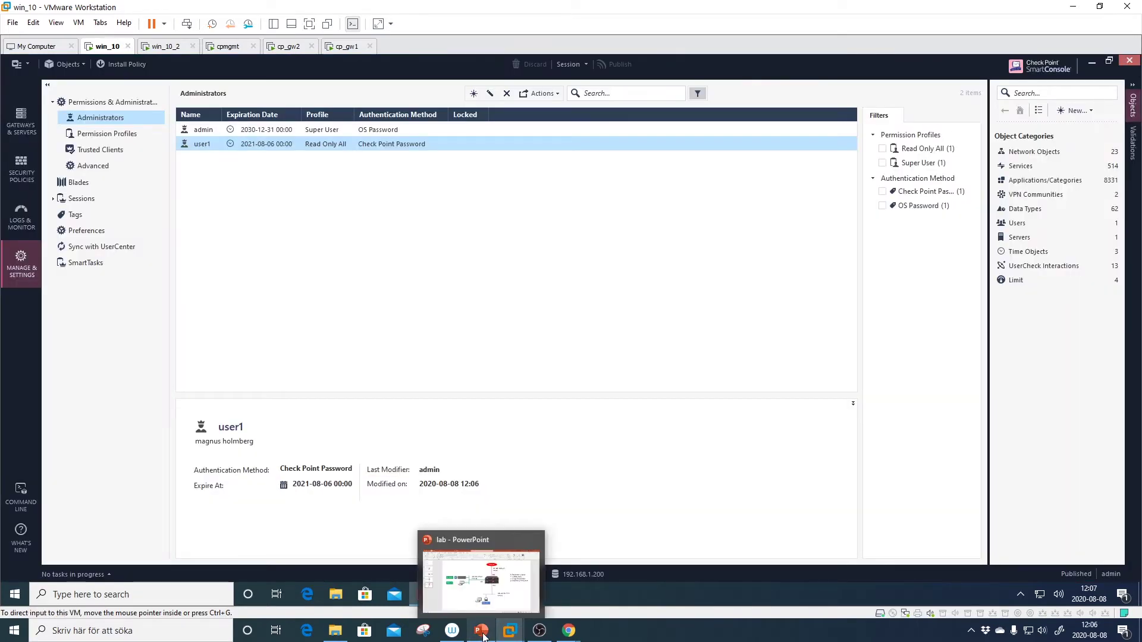
left_click(482, 592)
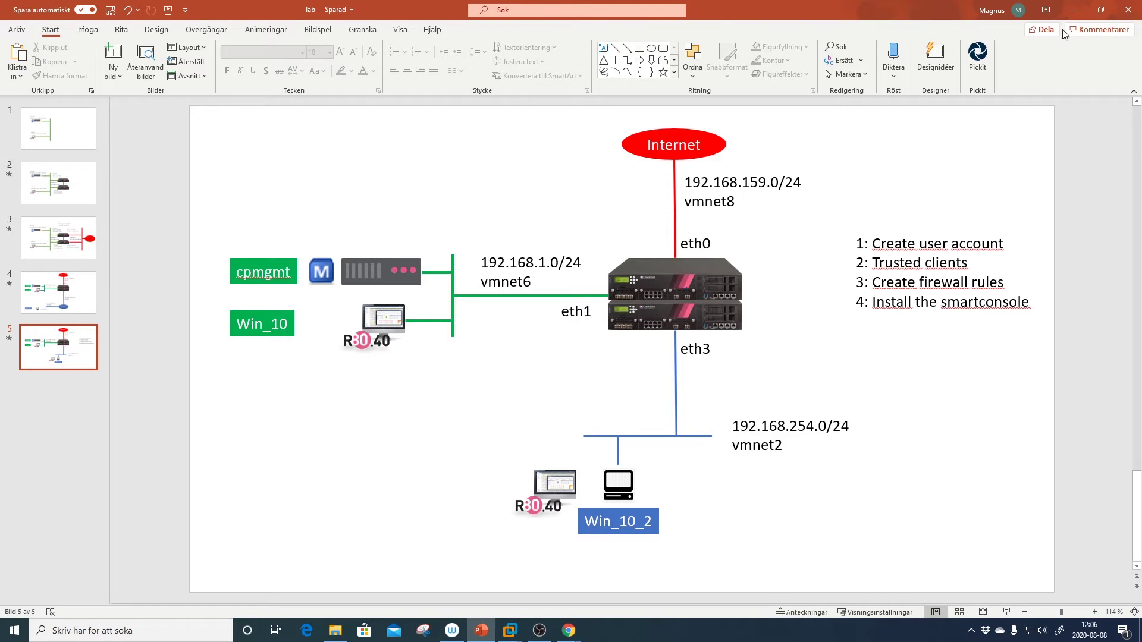
left_click(1073, 9)
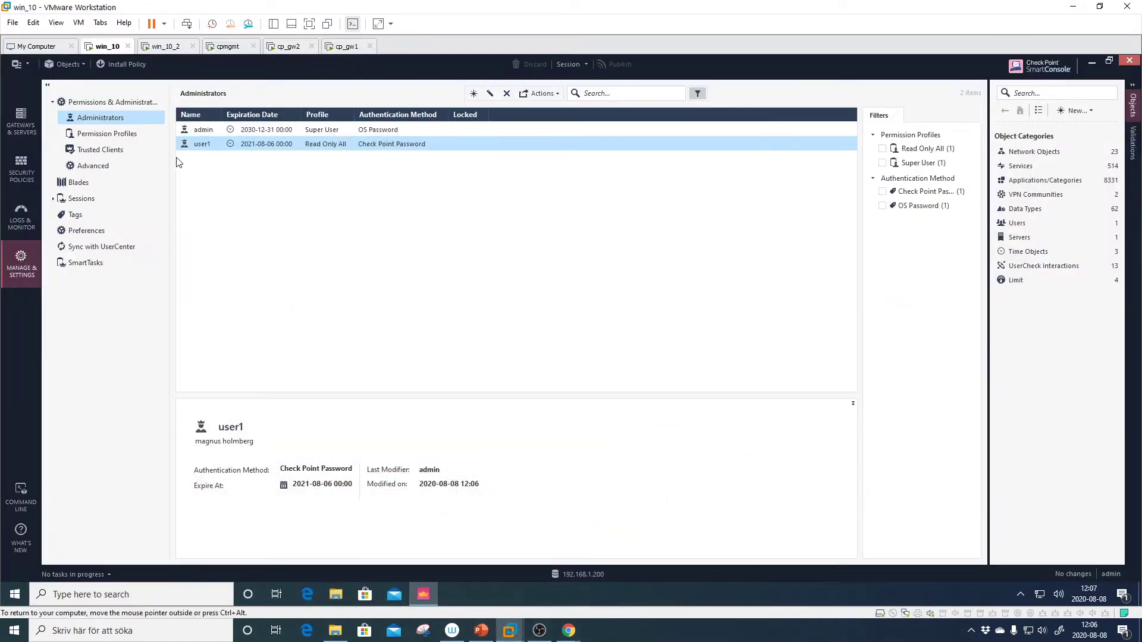
- Show Trusted Clients and select the 192.168.1.0/255.255.255.0 network entry
left_click(109, 155)
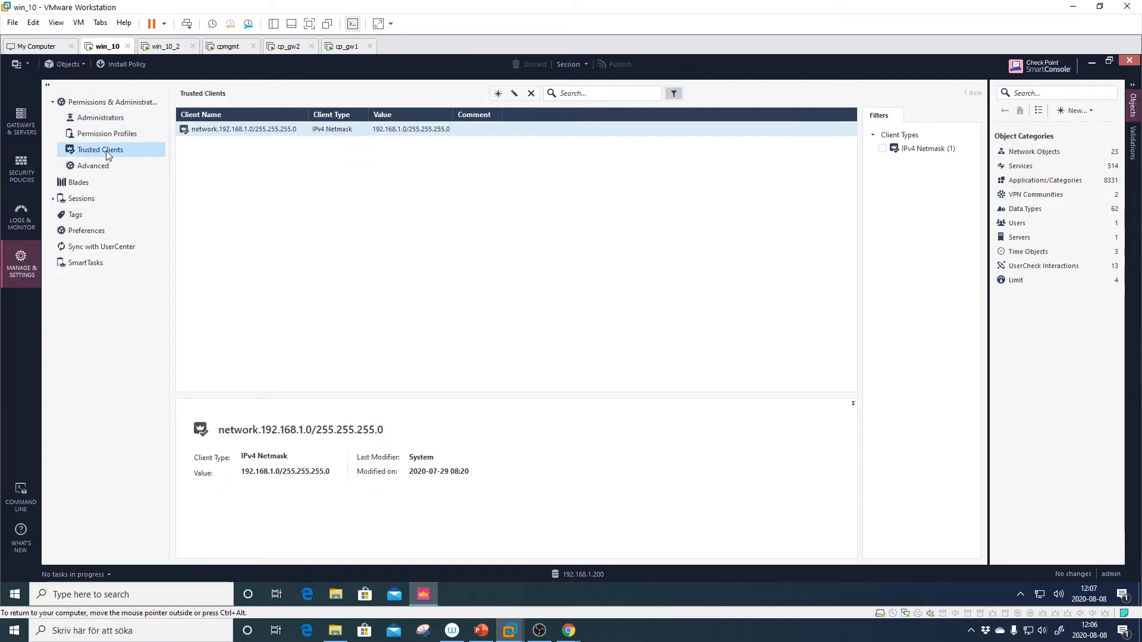
left_click(258, 131)
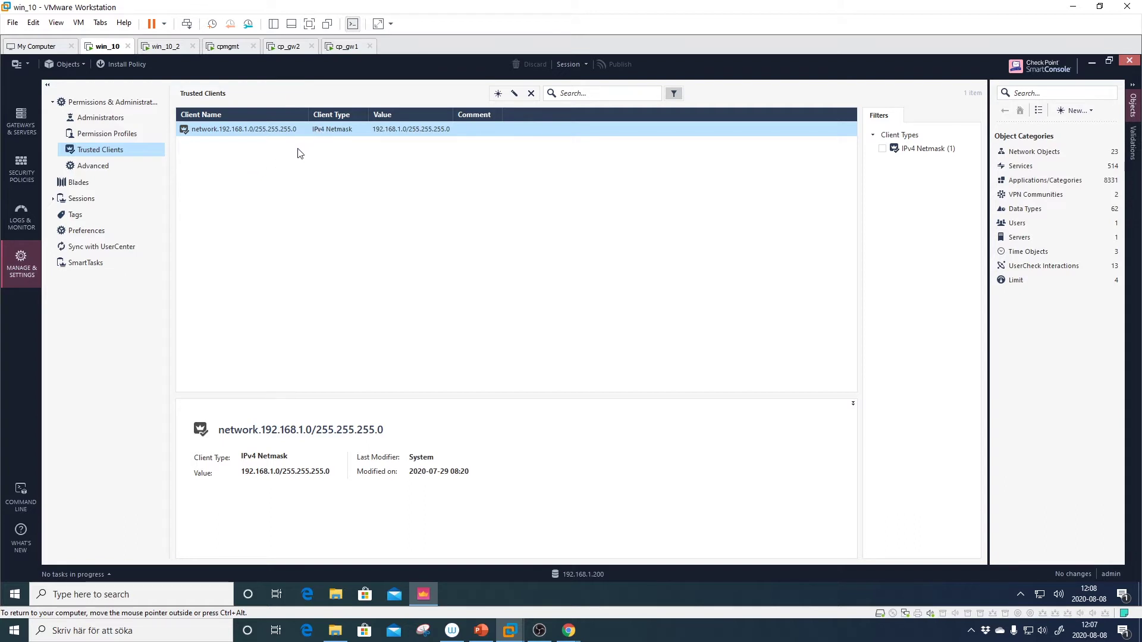
- Create trusted client Net_192.168.254.0_24 as IPv4 Netmask 192.168.254.0 / 255.255.255.0
left_click(496, 94)
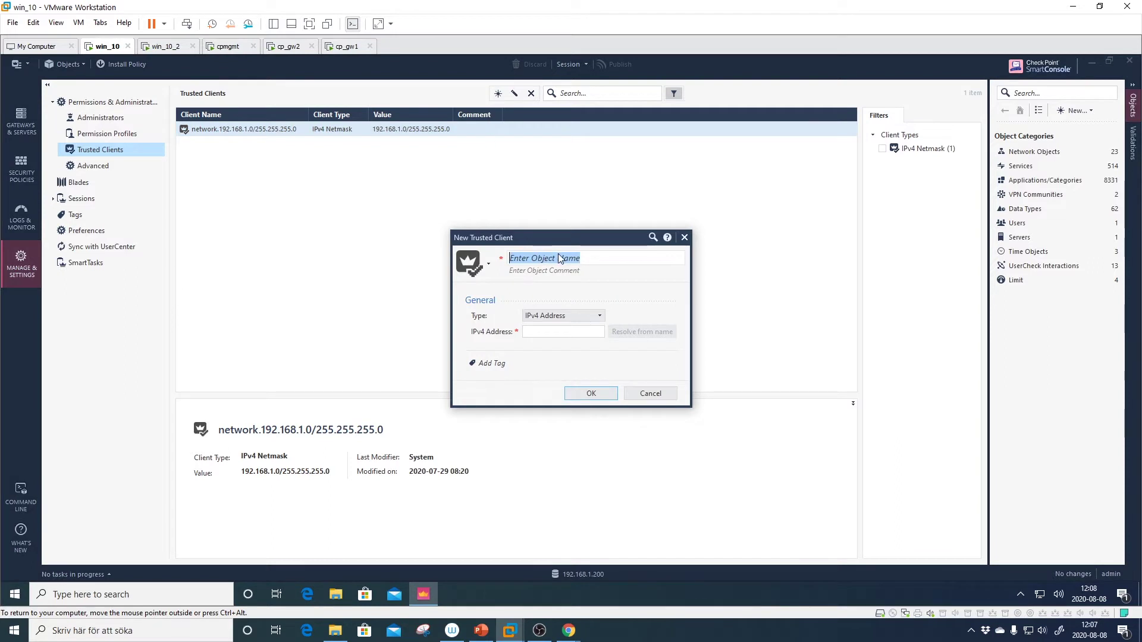
type("Net_")
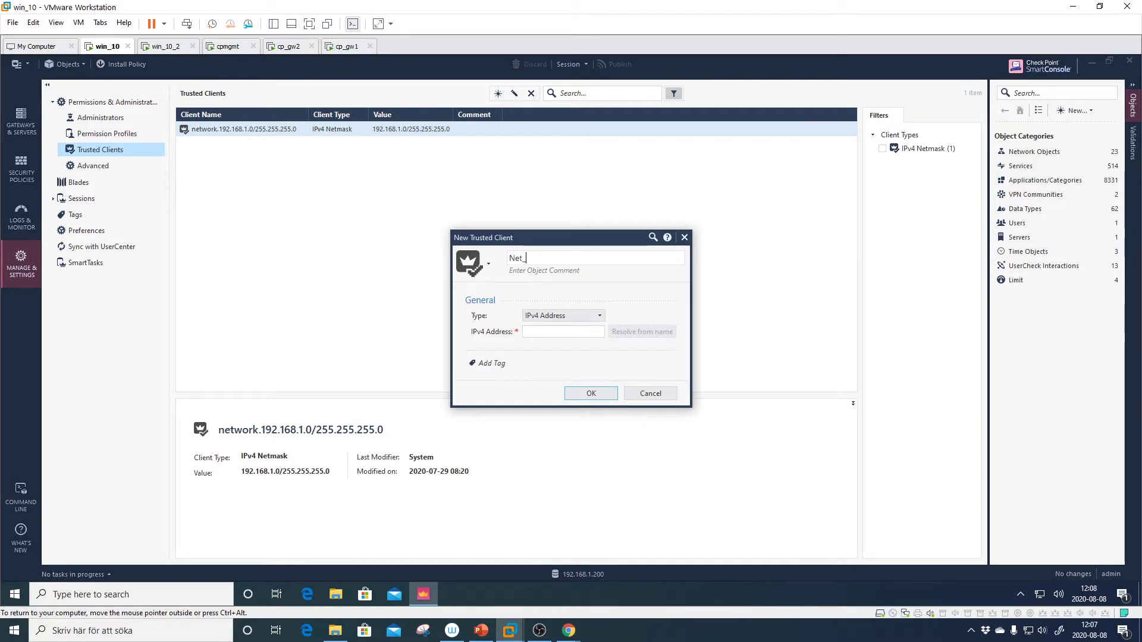
type("192.168.254.0_24")
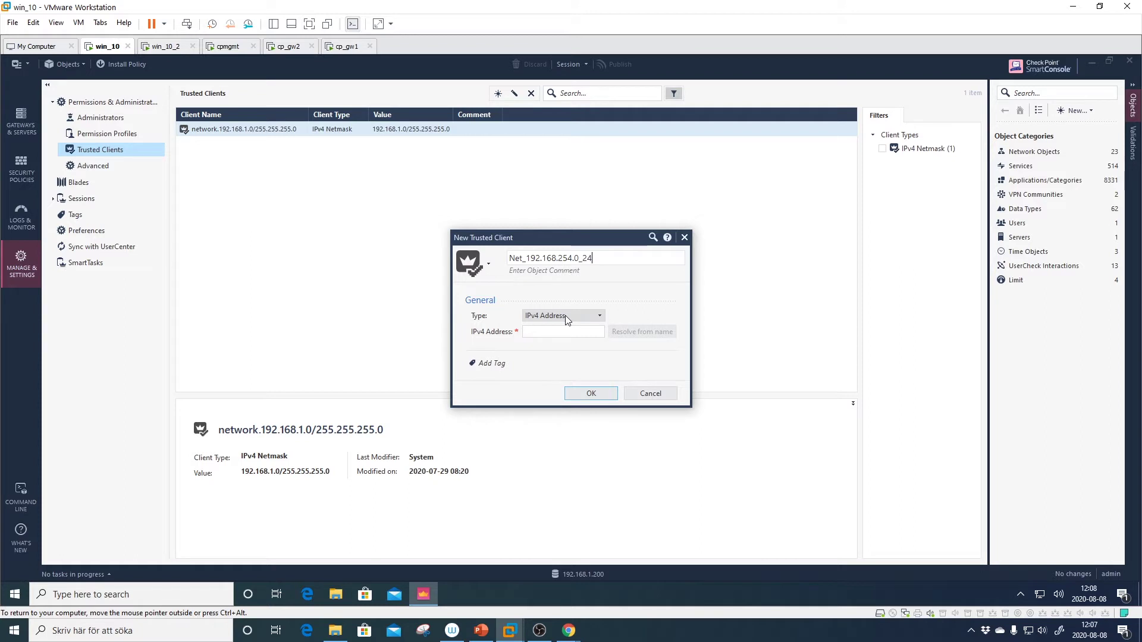
left_click(565, 317)
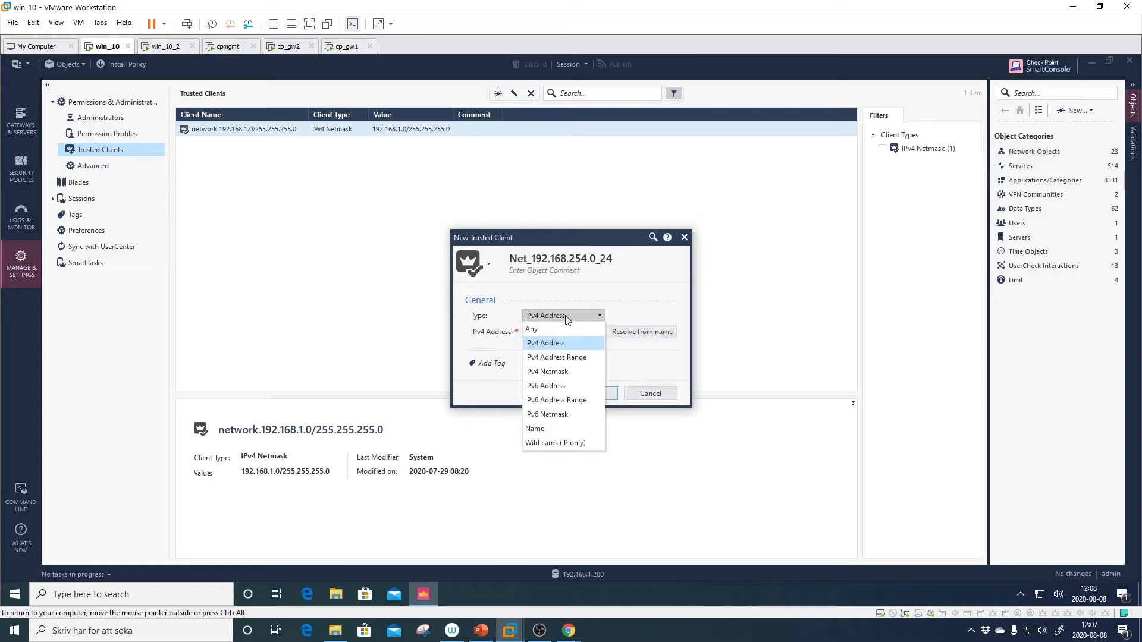
left_click(569, 372)
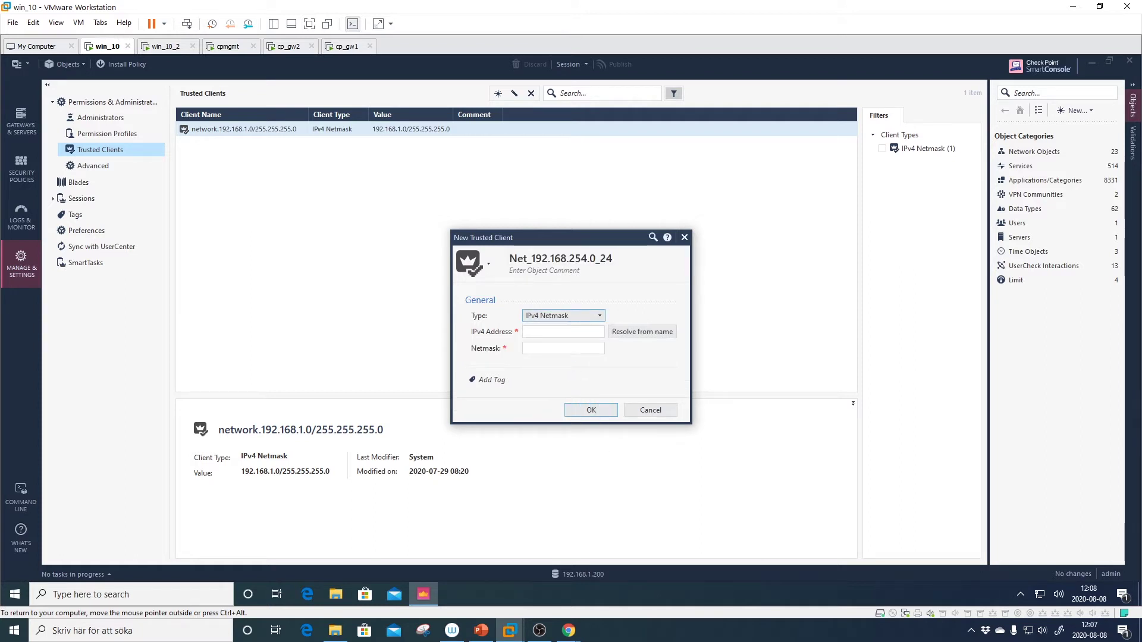
left_click(563, 331)
type("192.1")
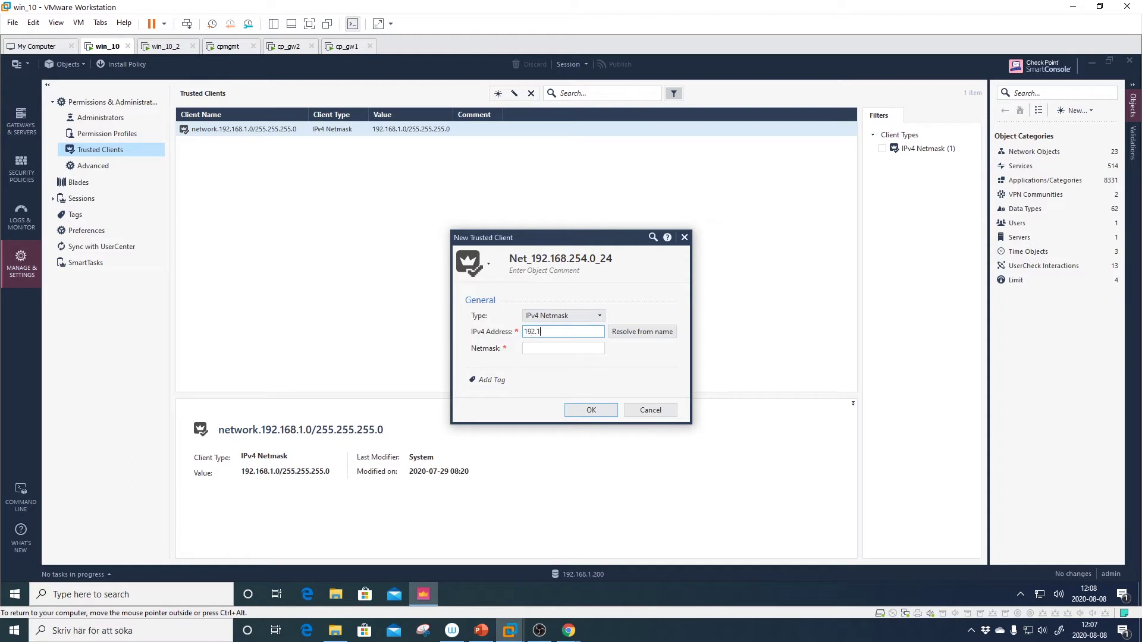
type("68.254.0")
key("Tab")
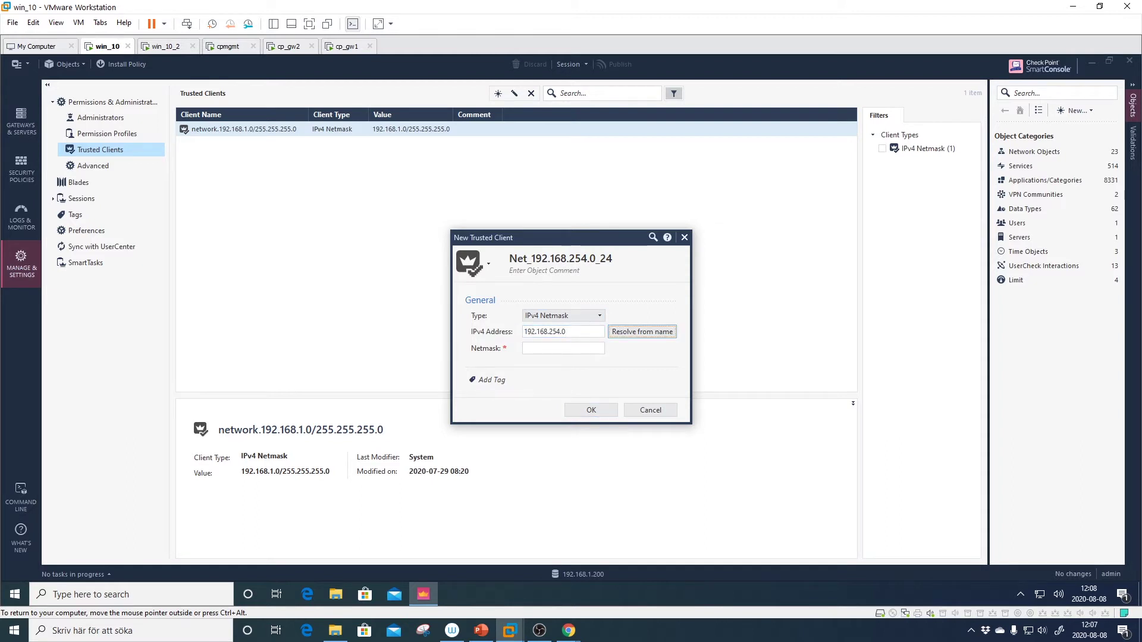
key("Tab")
type("25")
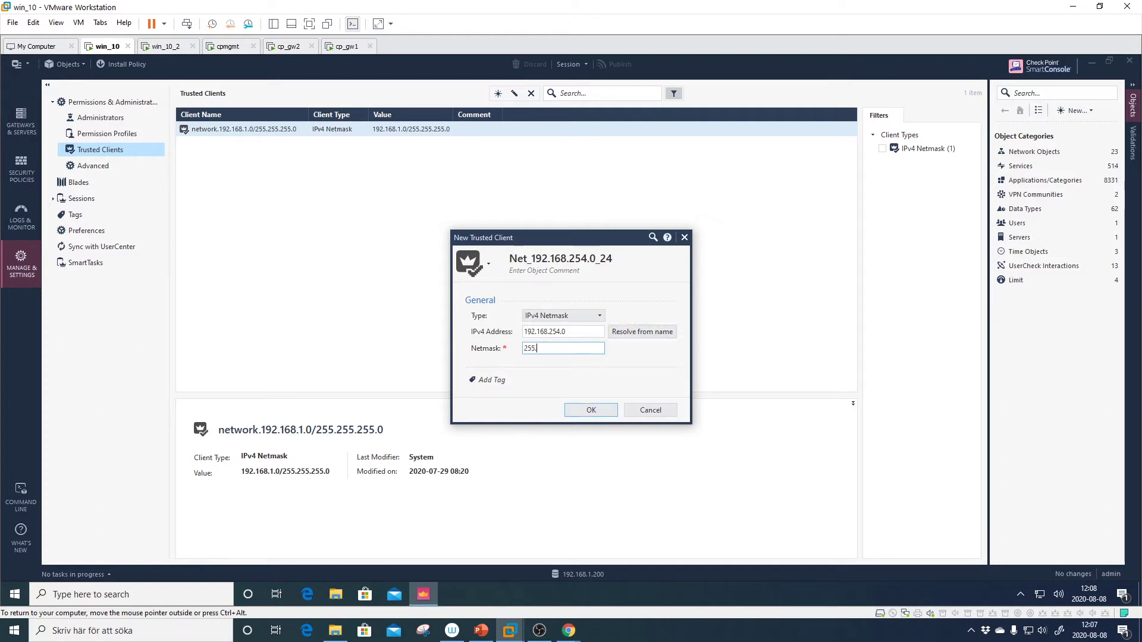
type("5.255.255.0")
left_click(598, 315)
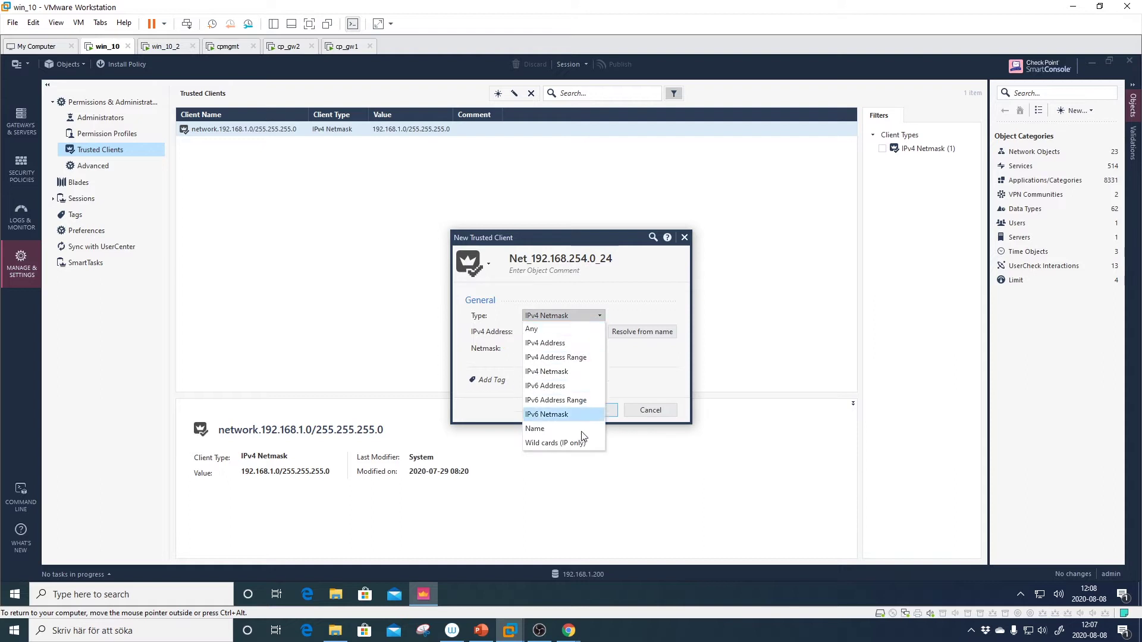
left_click(640, 297)
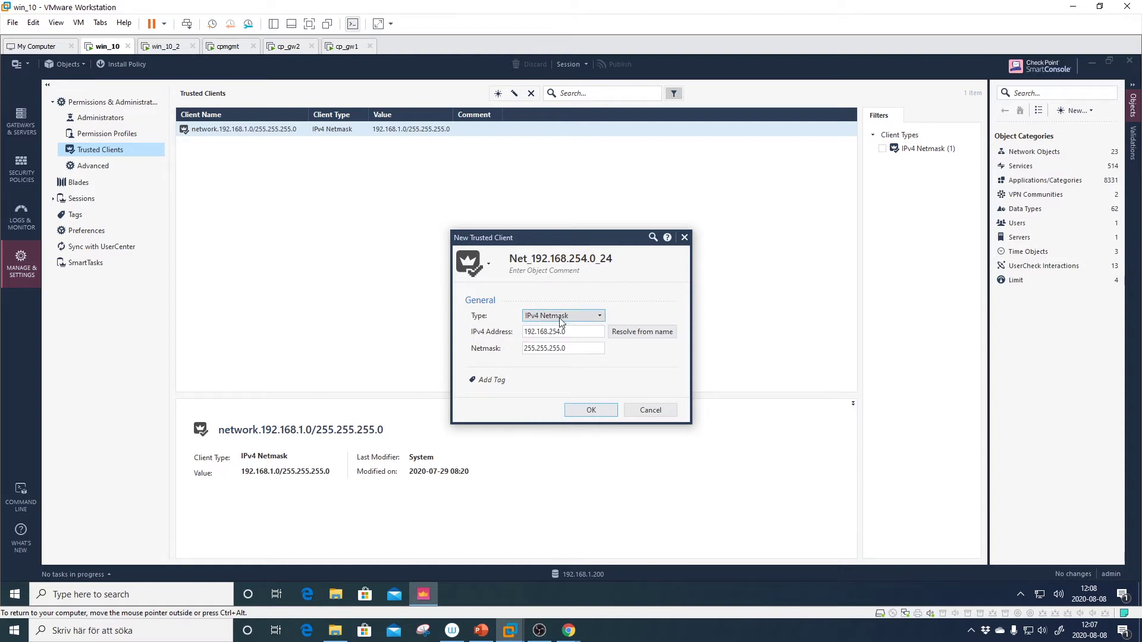
left_click(590, 415)
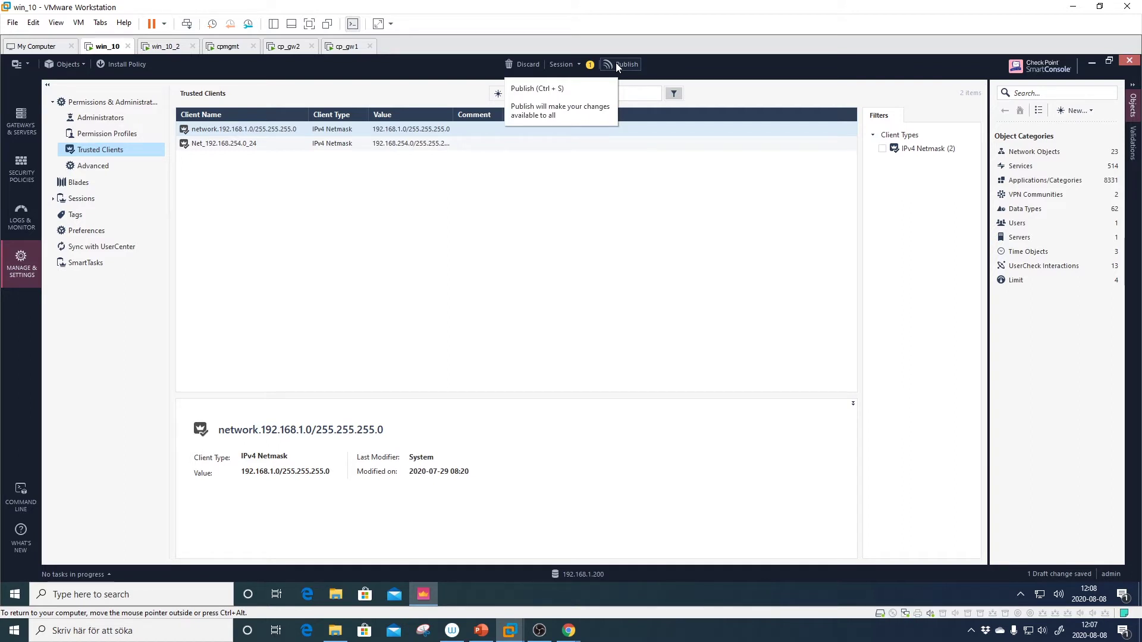
- Publish the new trusted client
left_click(616, 62)
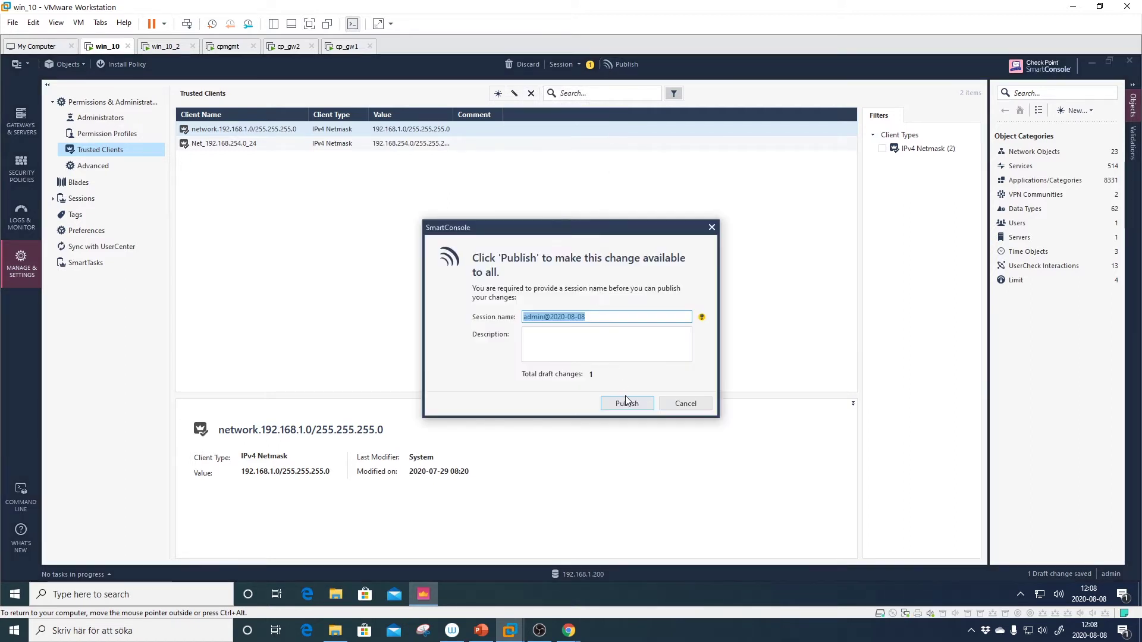
left_click(626, 403)
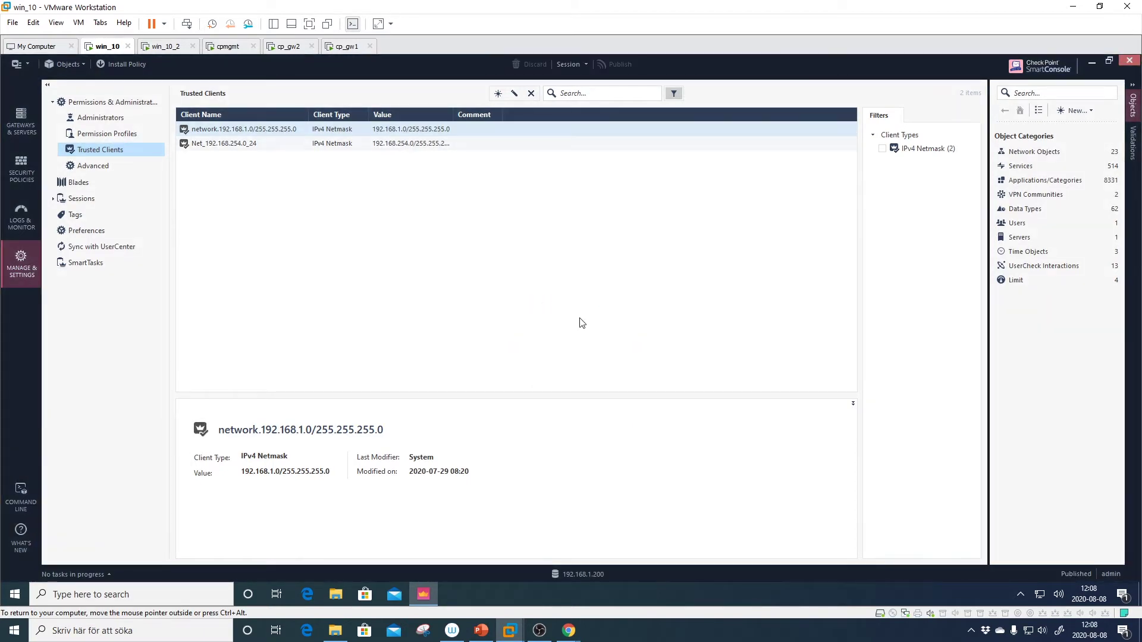
left_click(482, 630)
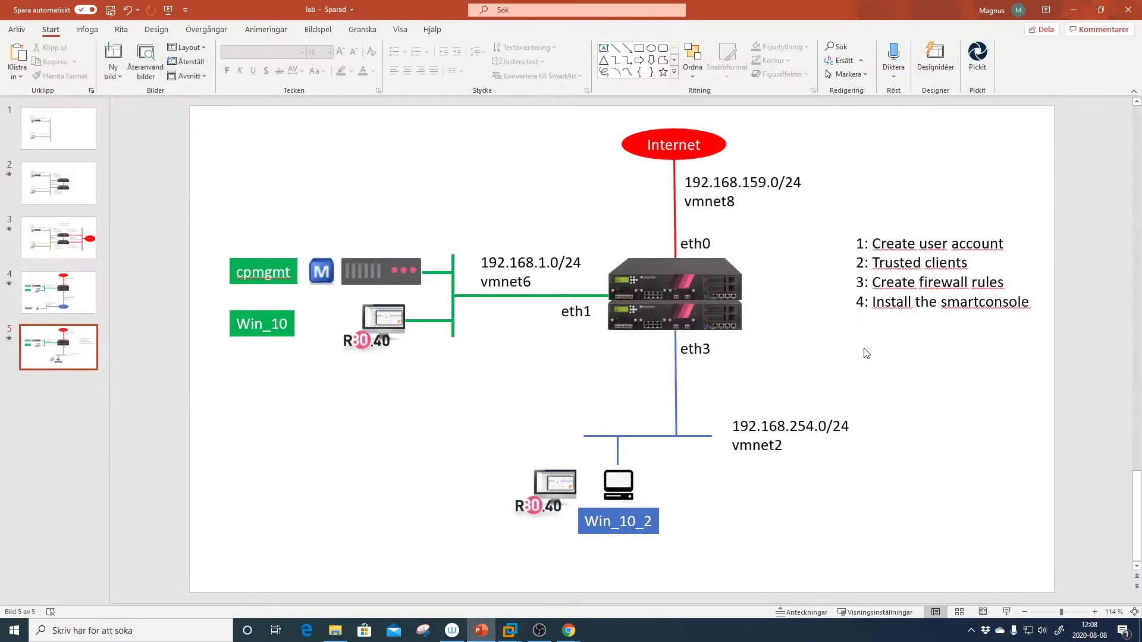
- Select the 'Create firewall rules' task and move the lower R80.40 picture beside Win_10_2
left_click_drag(872, 282, 1005, 283)
left_click(944, 374)
mouse_move(564, 470)
left_mouse_down()
mouse_move(620, 421)
mouse_move(631, 342)
mouse_move(595, 280)
mouse_move(405, 268)
mouse_move(535, 281)
mouse_move(594, 333)
mouse_move(562, 486)
left_mouse_up()
left_click(742, 498)
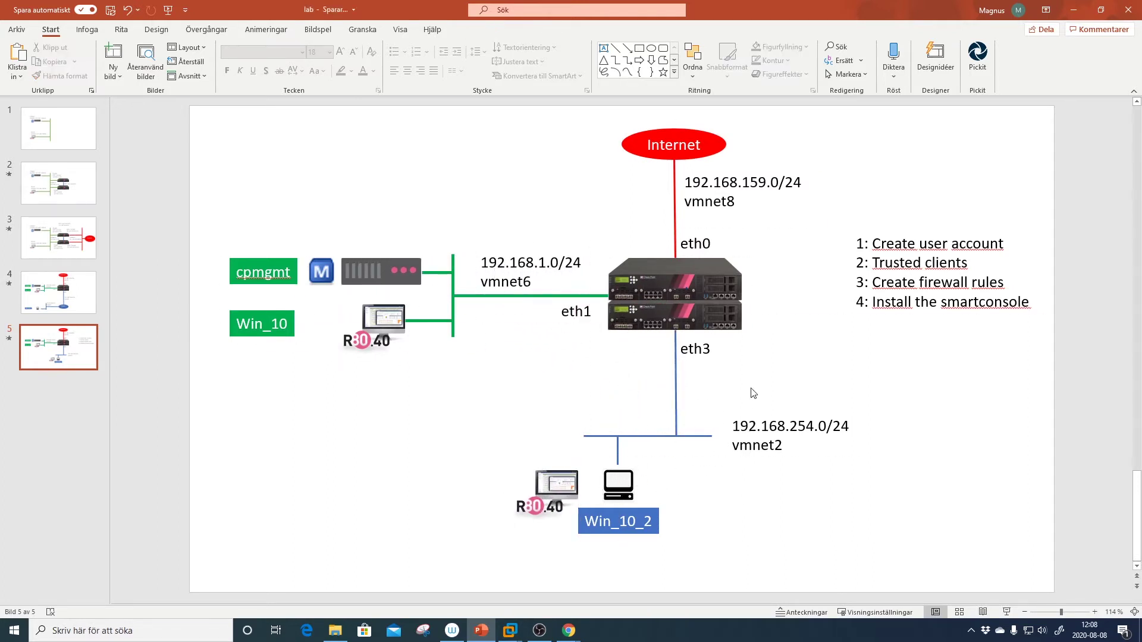
left_click(1074, 9)
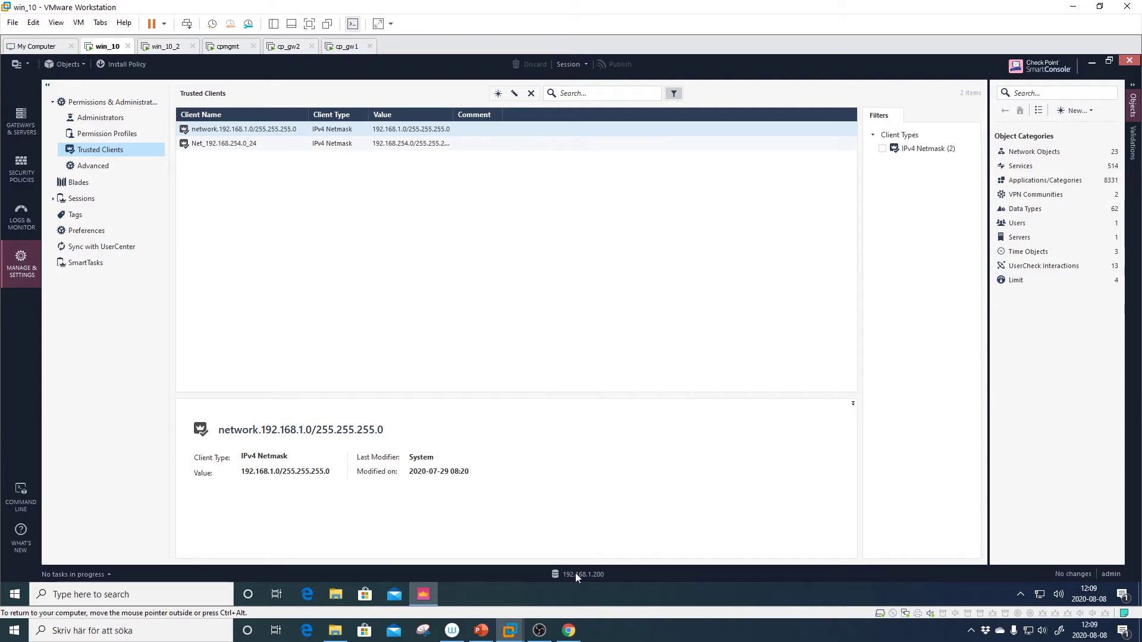
left_click(568, 631)
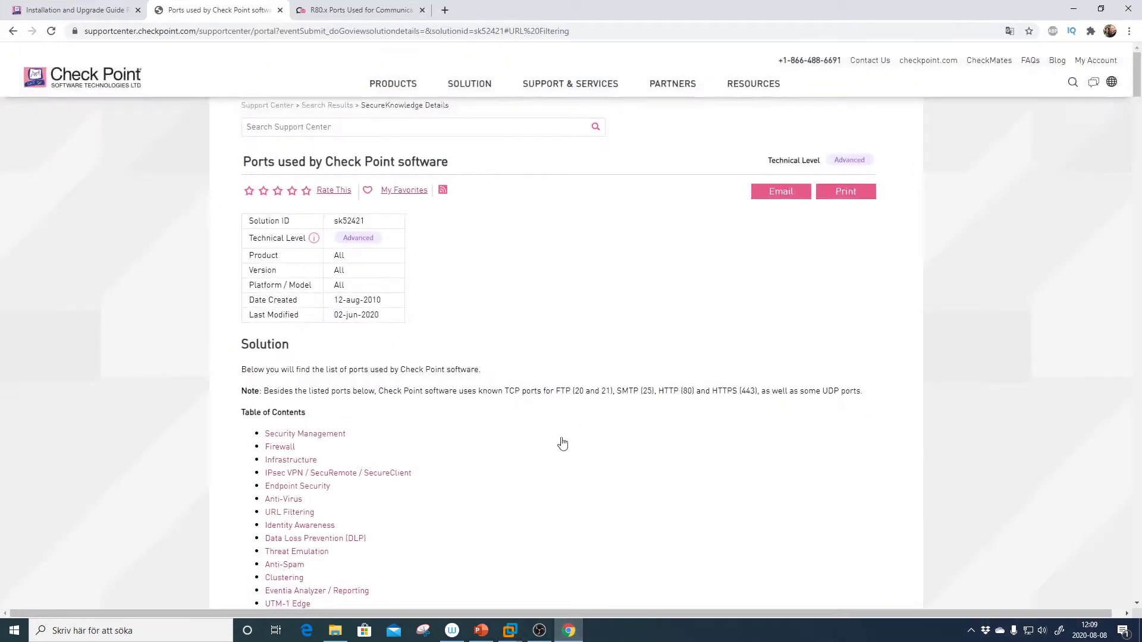
- Select solution ID sk52421 and scroll the ports table down to the Firewall section
double_click(348, 221)
left_click(491, 234)
scroll(532, 323, "down", 8)
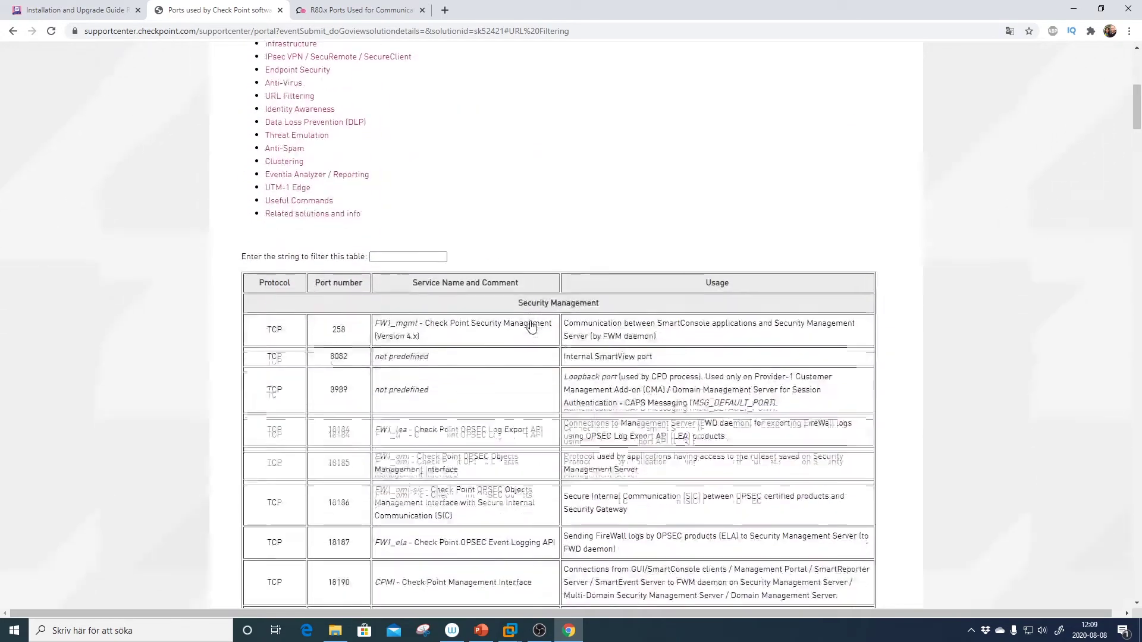
scroll(543, 326, "down", 9)
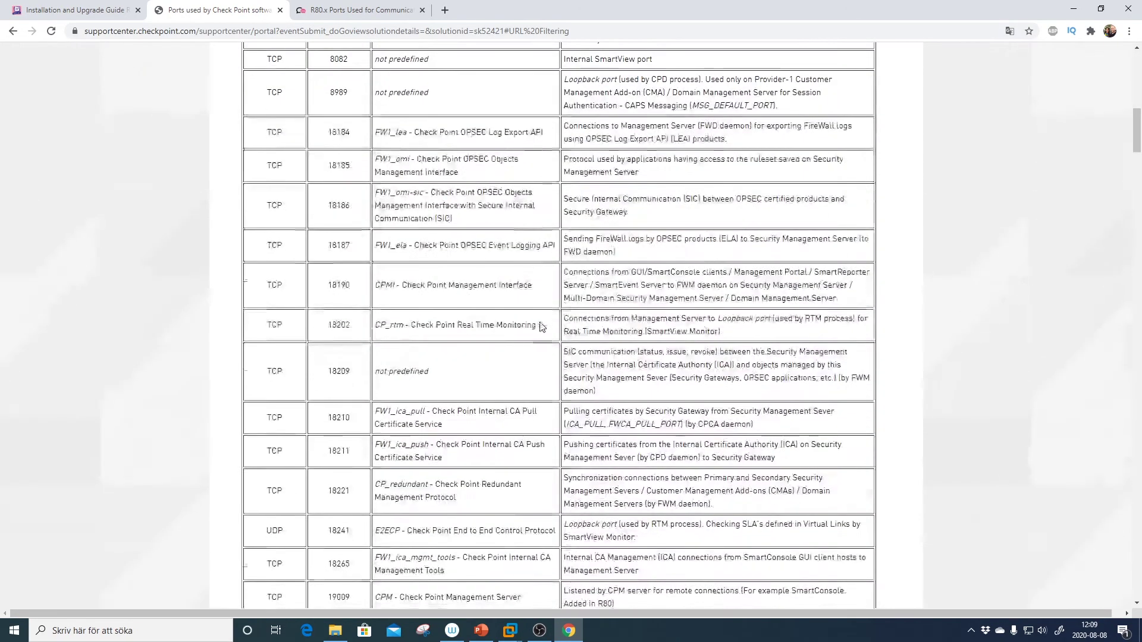
scroll(540, 326, "down", 6)
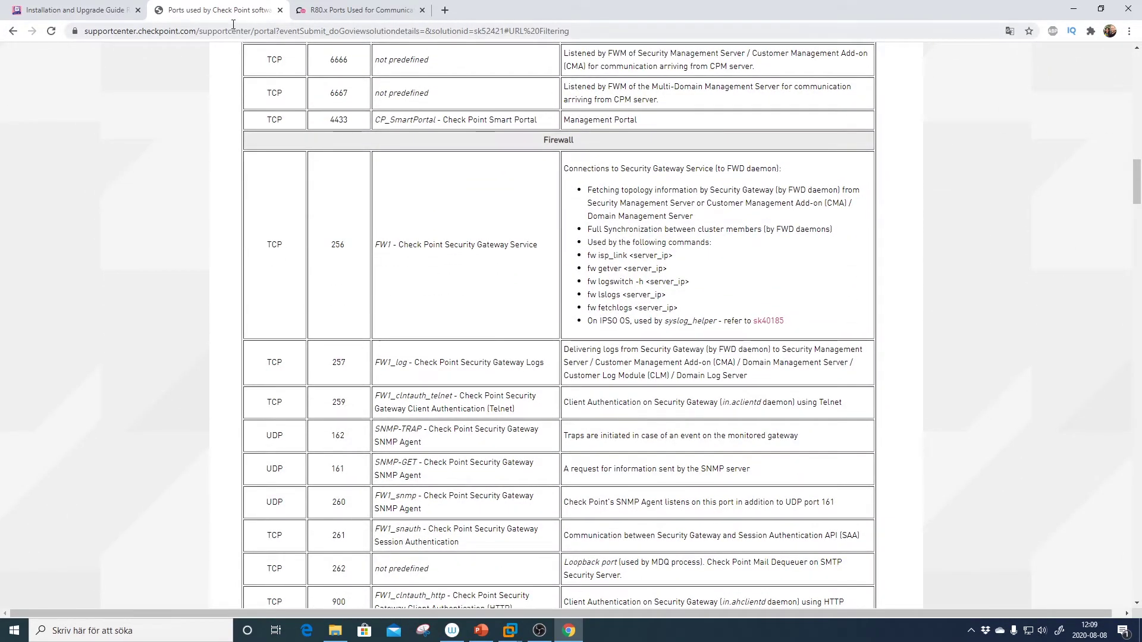
- Select the SmartConsole troubleshooting ports 18190, 18264 and 19009 in the Installation and Upgrade Guide
left_click(76, 13)
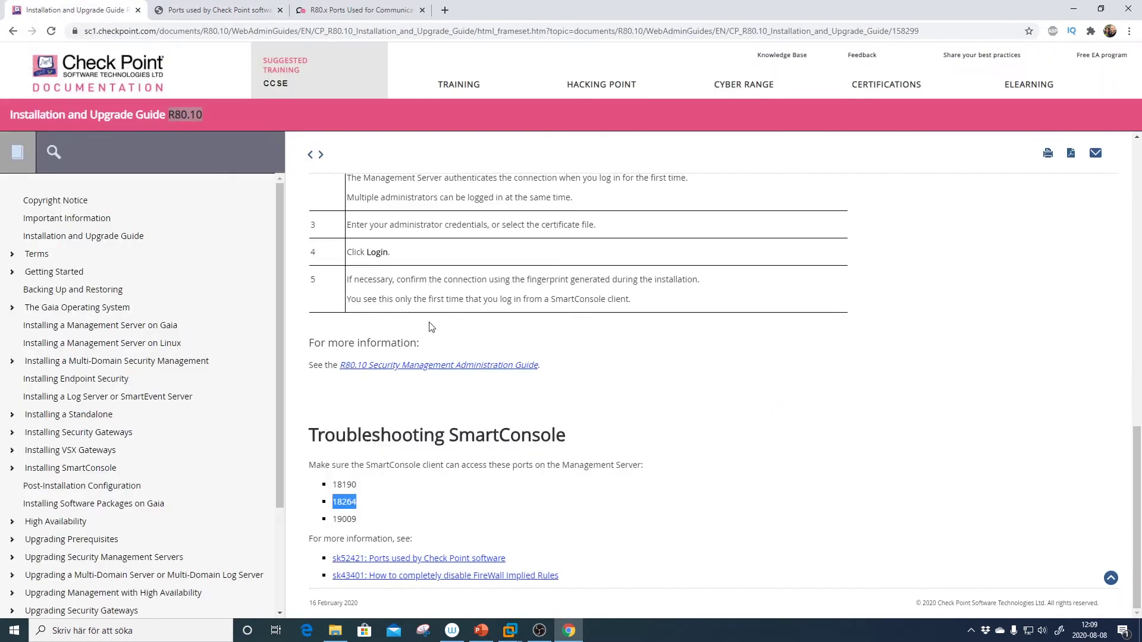
scroll(431, 327, "up", 15)
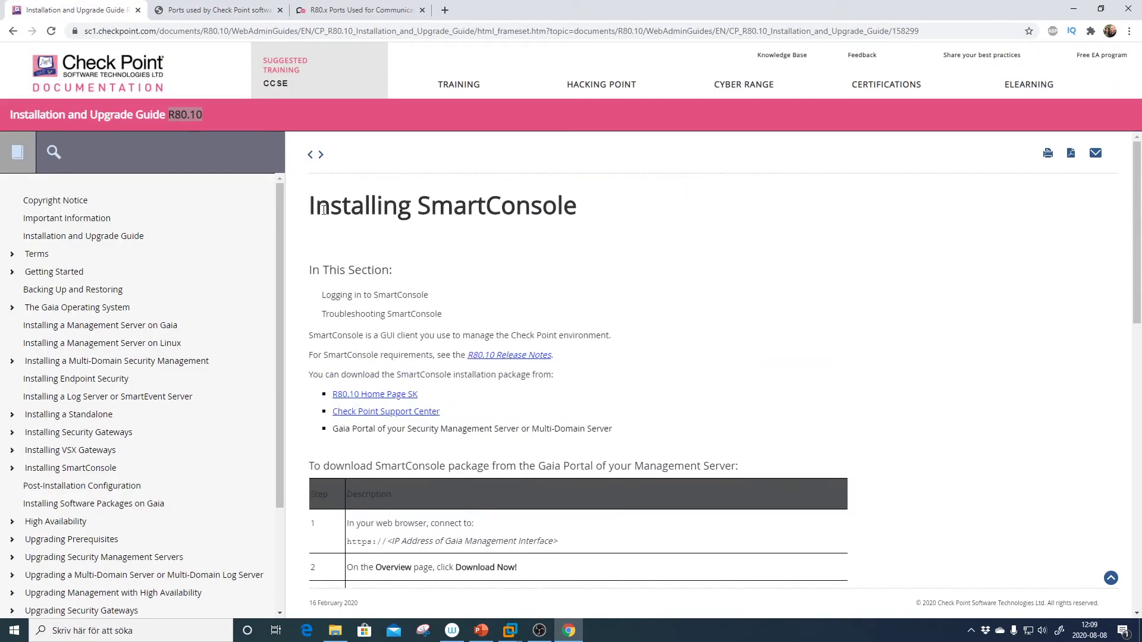
scroll(562, 321, "down", 15)
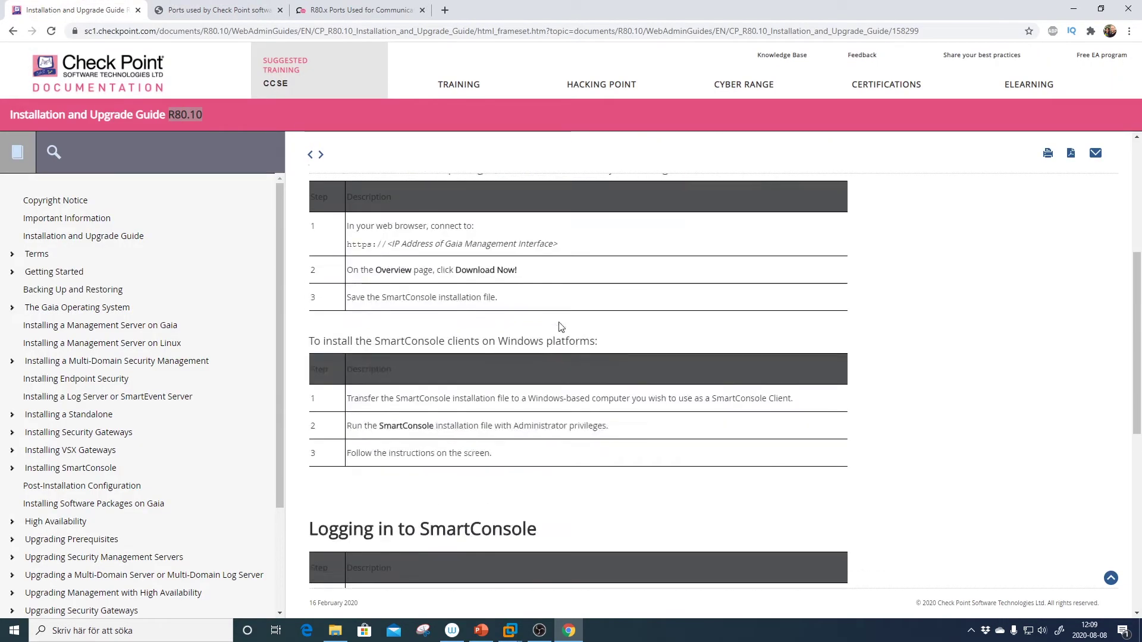
left_click(396, 452)
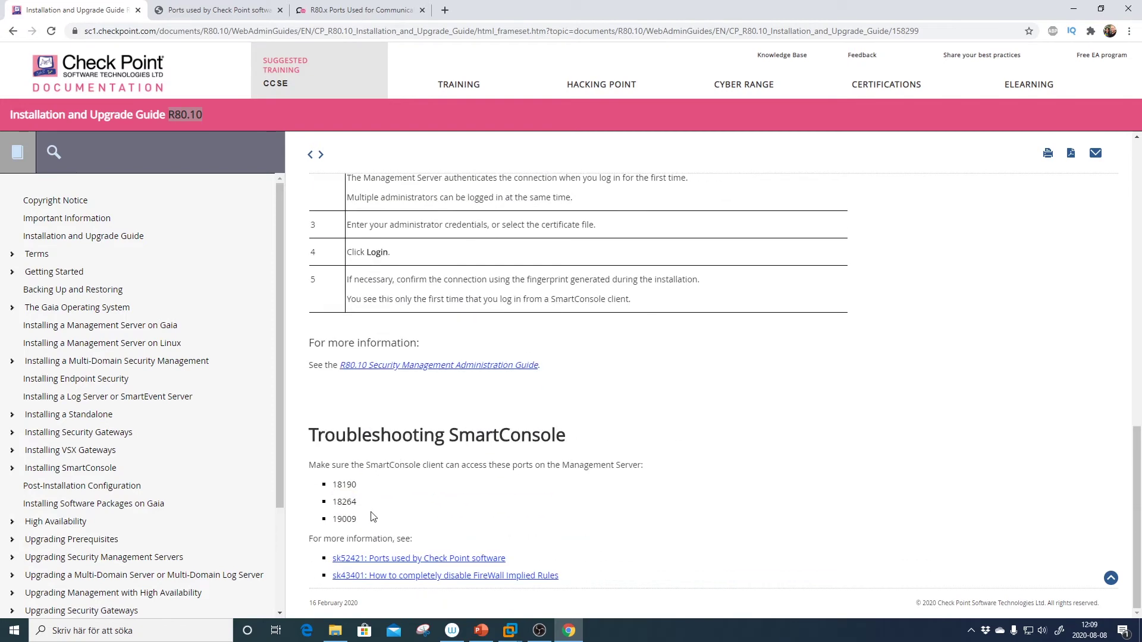
left_click_drag(359, 519, 308, 464)
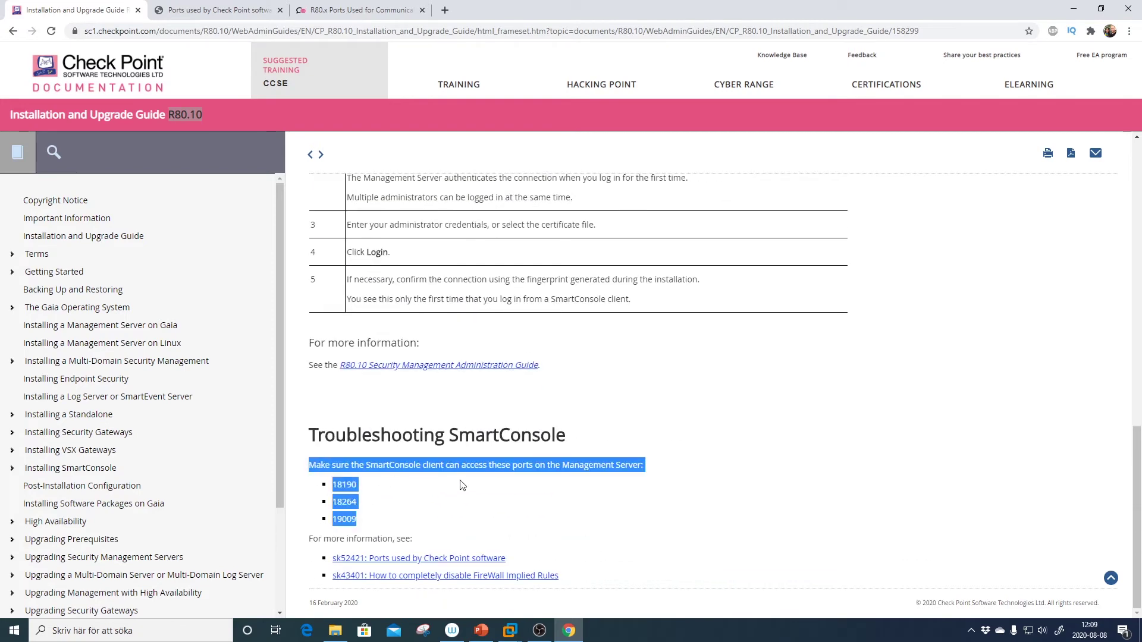
key("ctrl+3")
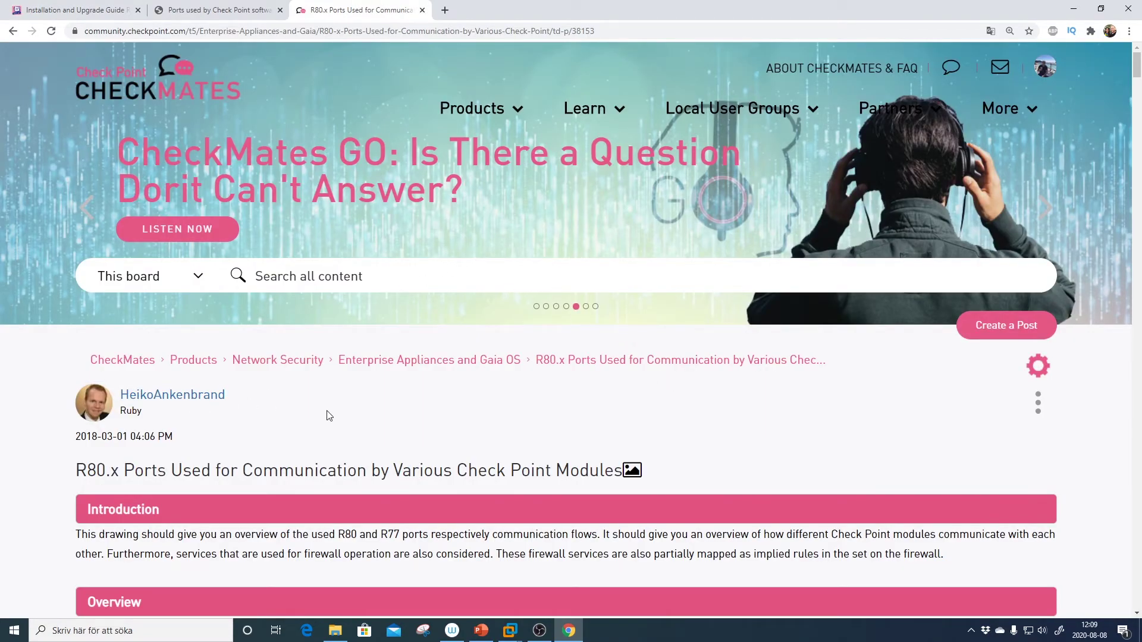
- Scroll the CheckMates post until the R80 Communication Ports diagram (Version 1.6) fills the window
scroll(327, 414, "down", 3)
scroll(326, 415, "down", 2)
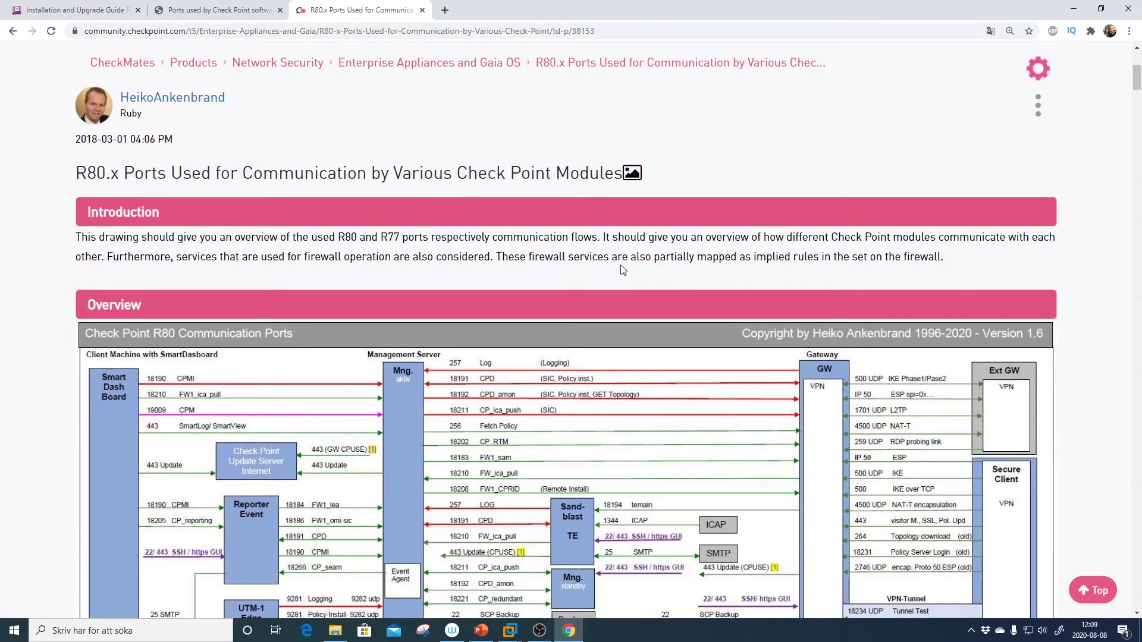
scroll(551, 210, "down", 4)
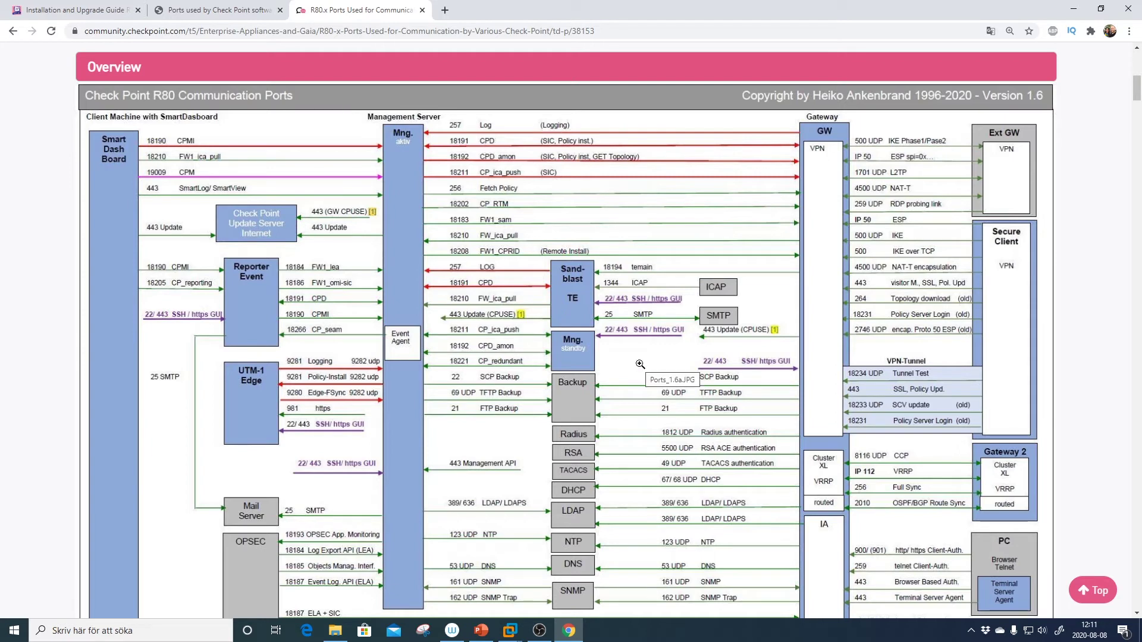
left_click(513, 636)
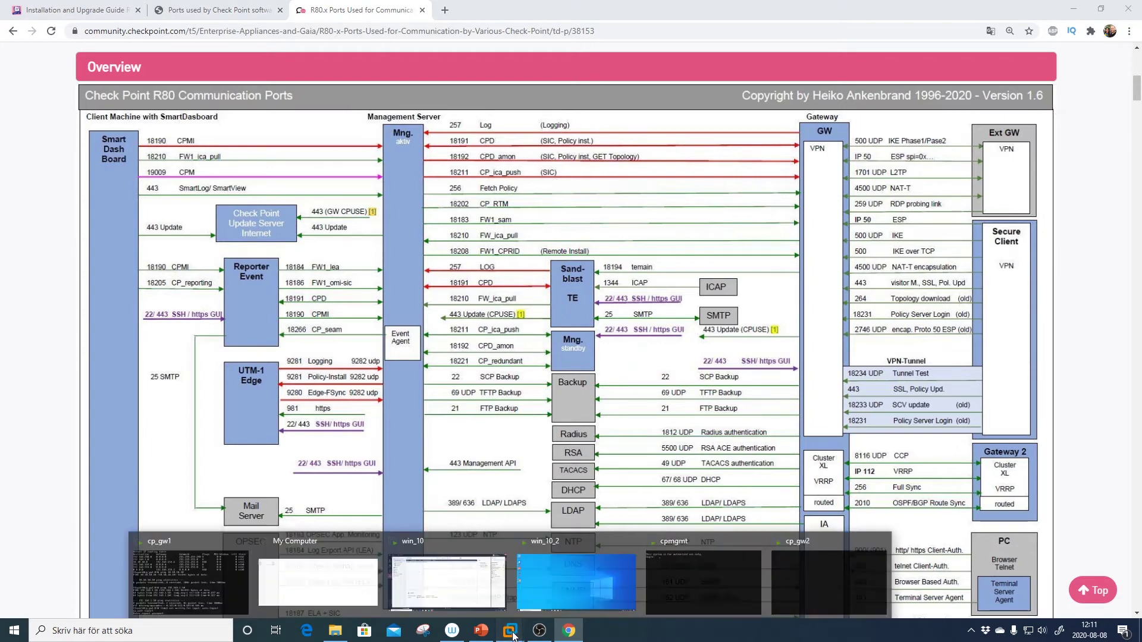
left_click(429, 584)
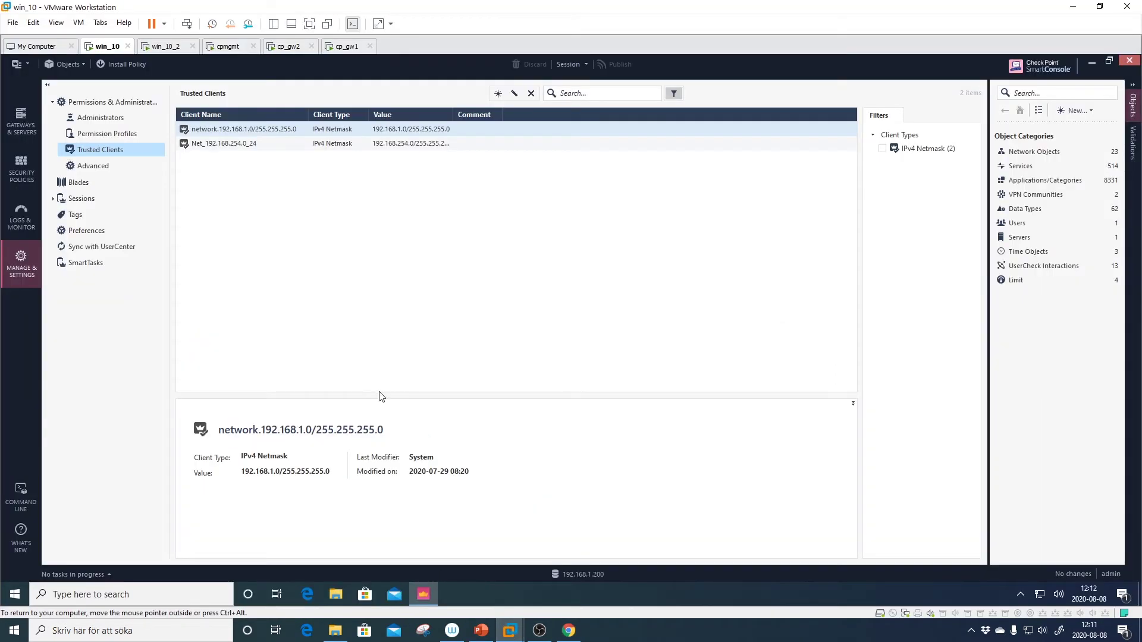
left_click(23, 170)
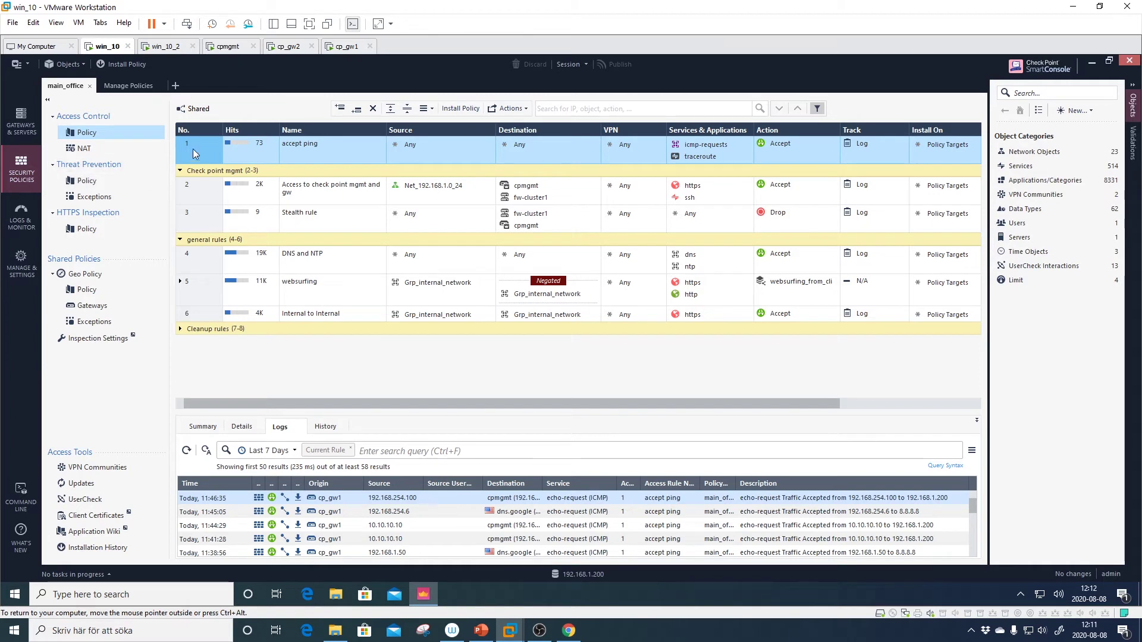
right_click(248, 134)
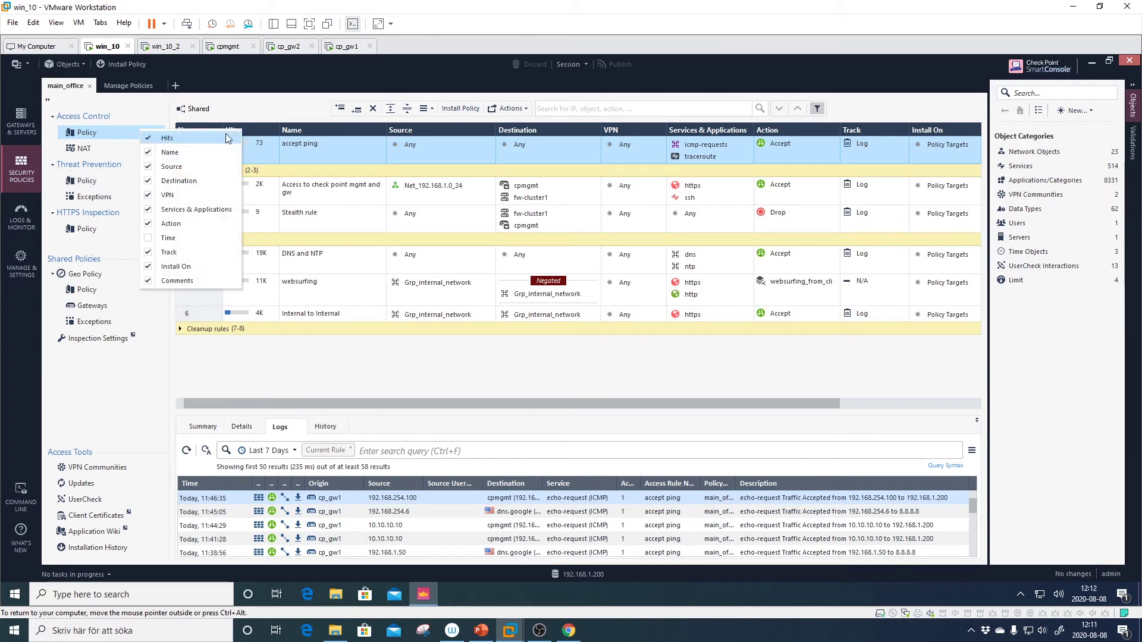
left_click(251, 132)
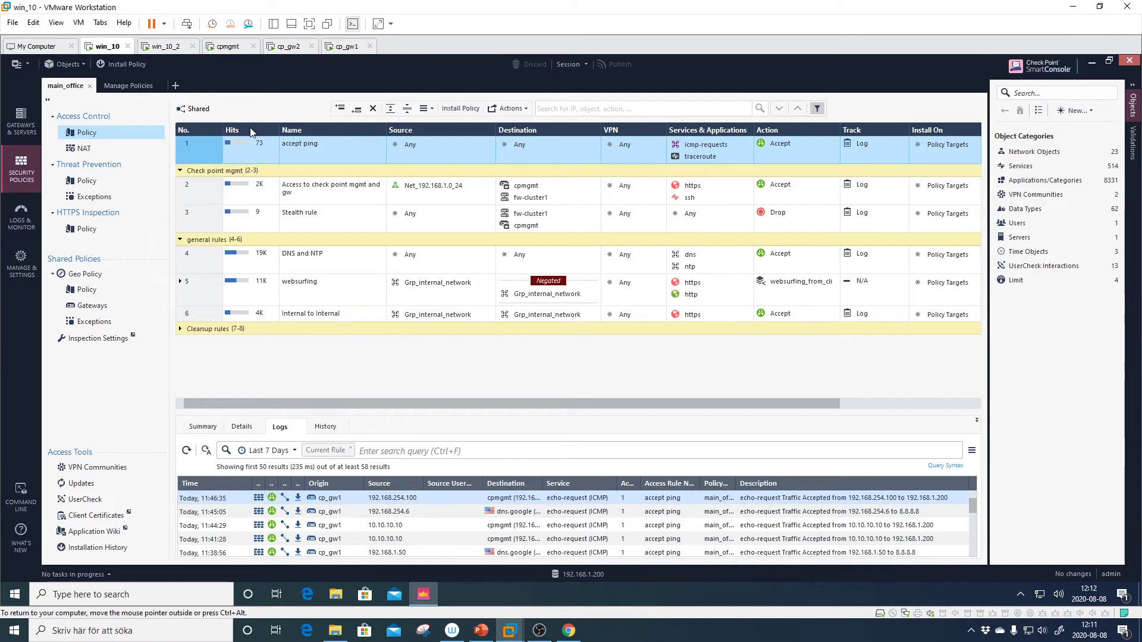
right_click(252, 132)
left_click(194, 138)
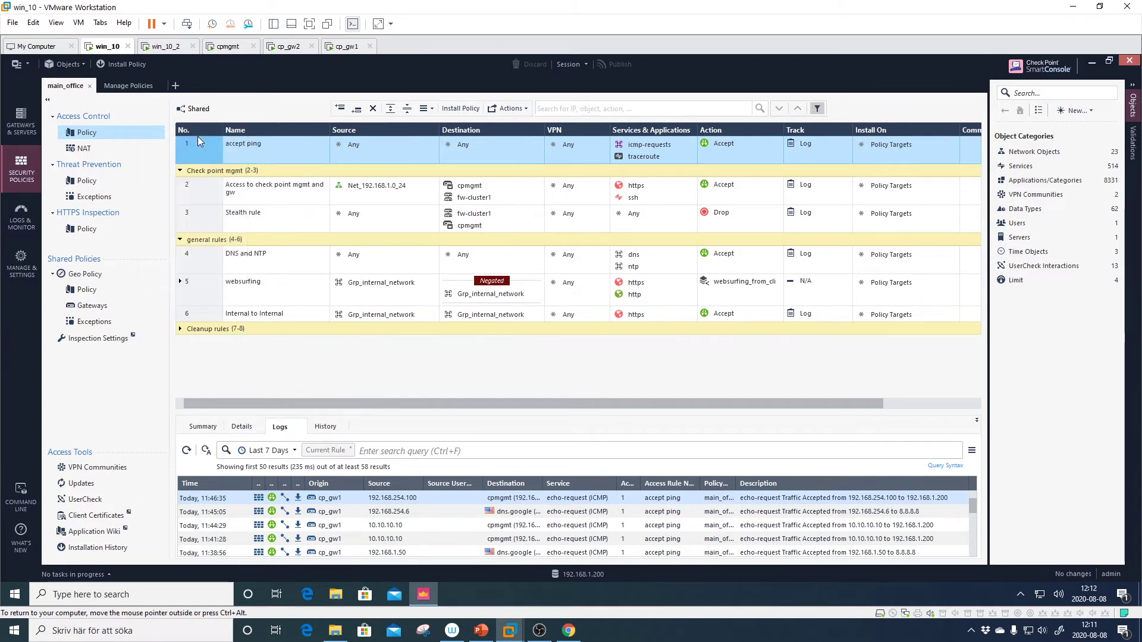
right_click(241, 130)
left_click(190, 136)
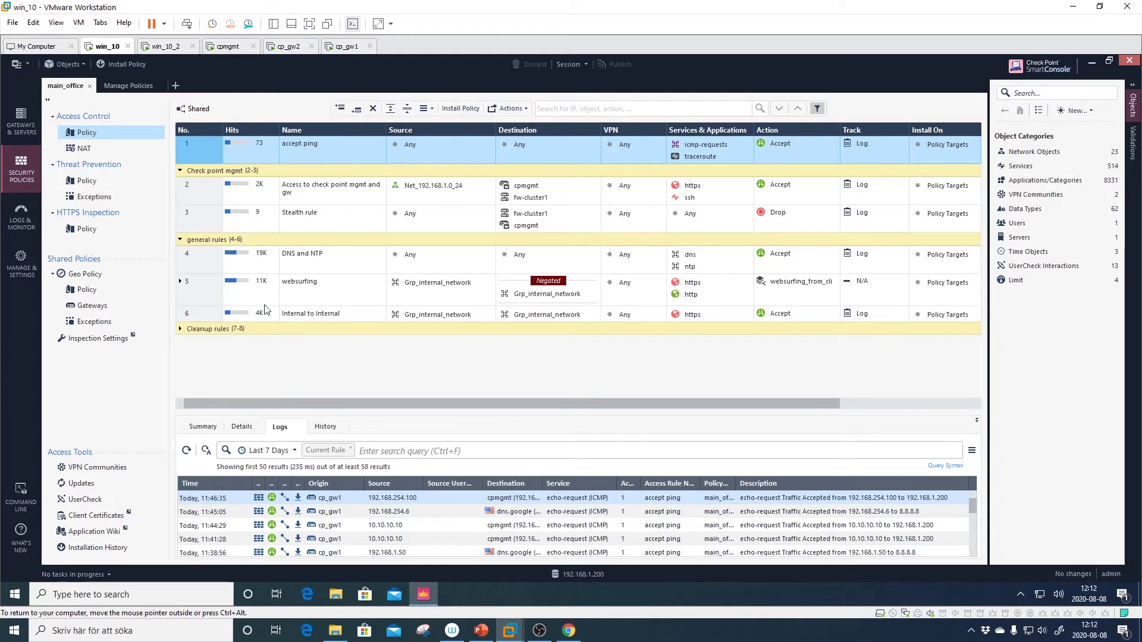
right_click(255, 128)
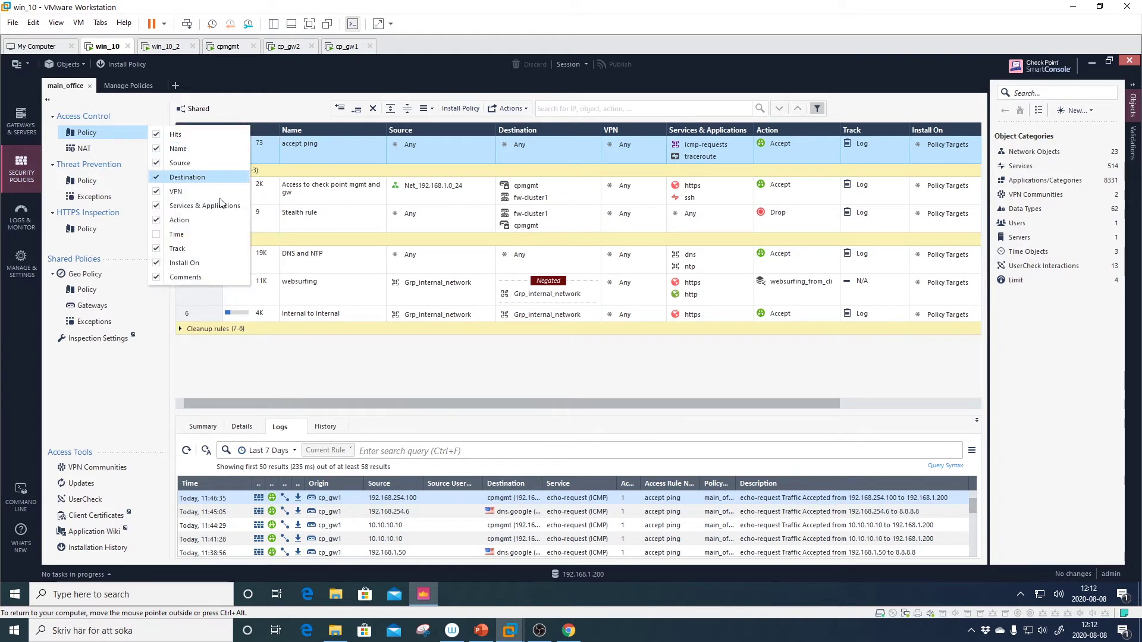
left_click(889, 404)
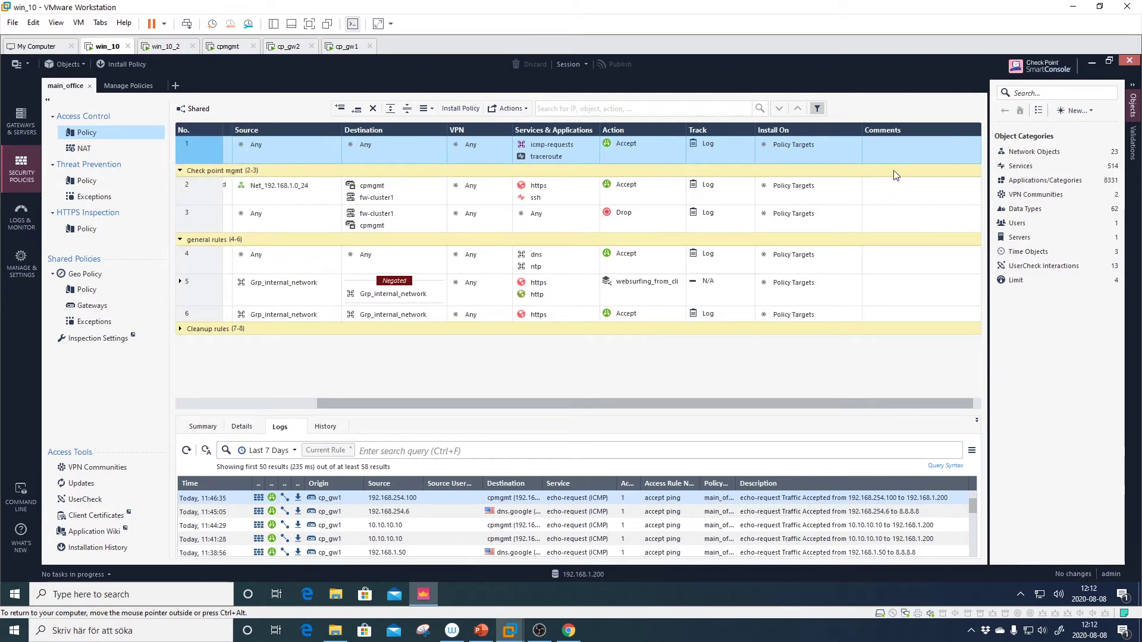
left_click(896, 190)
left_click(893, 219)
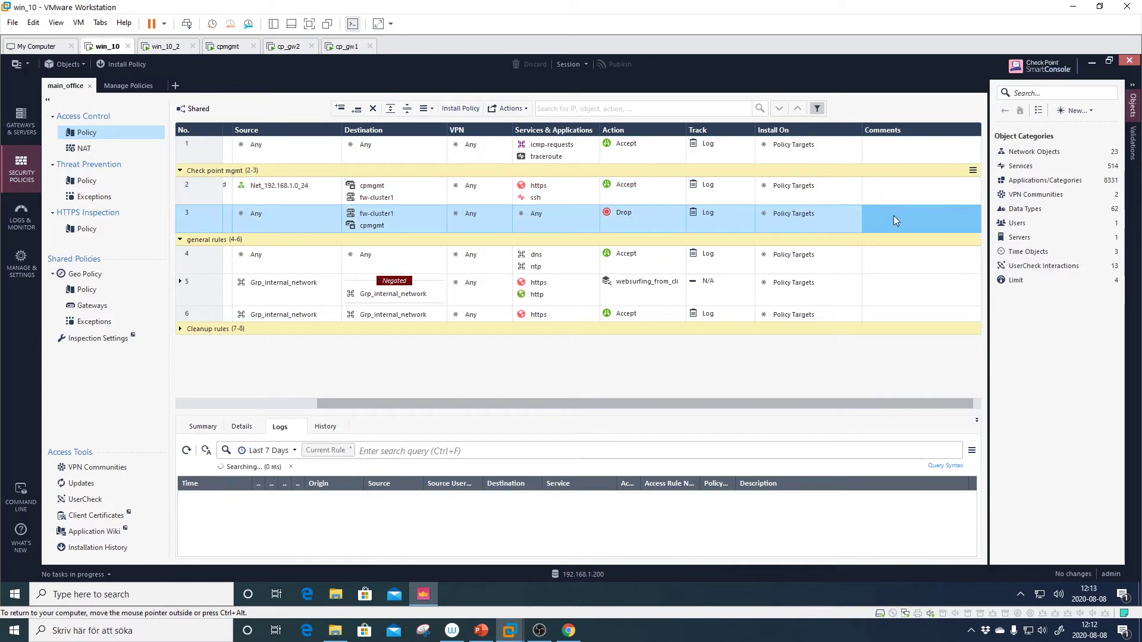
left_click(895, 156)
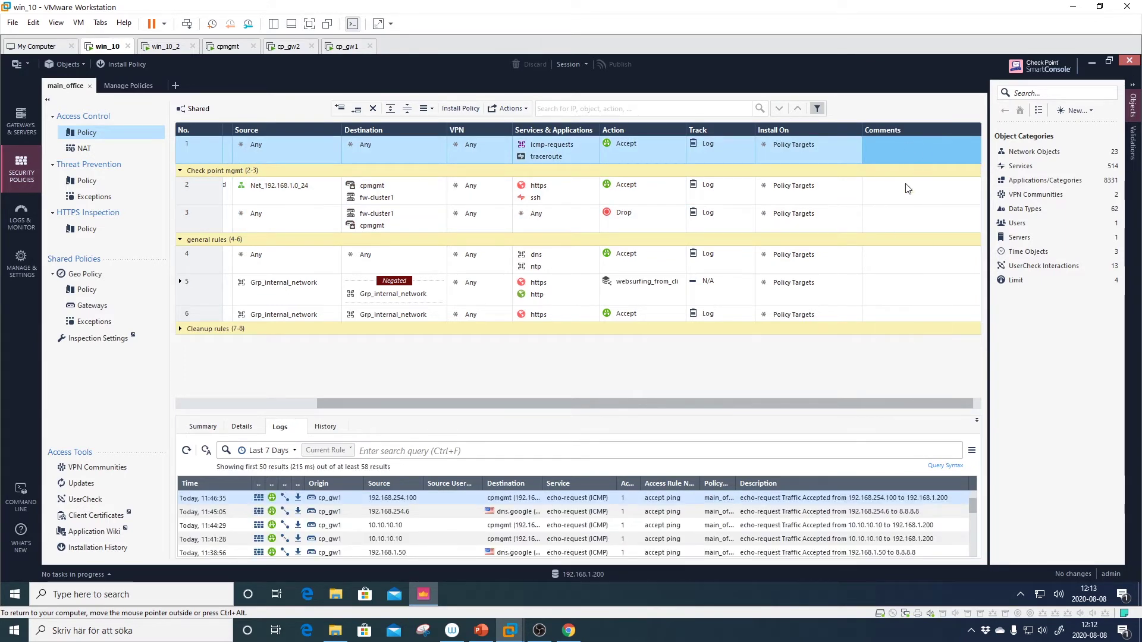
left_click(305, 402)
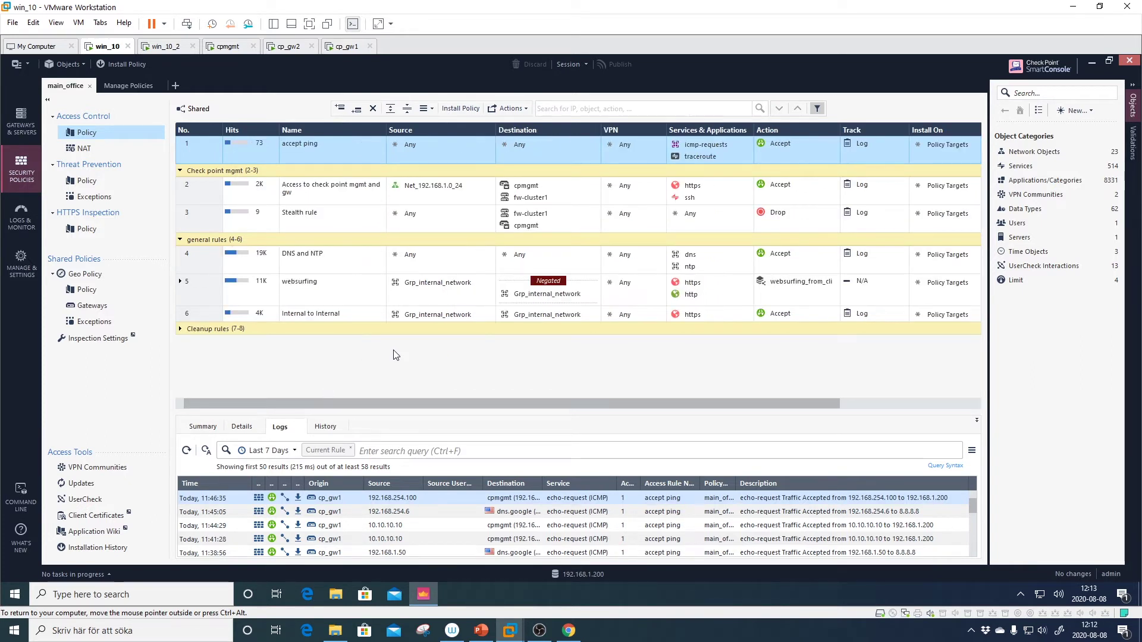
- Select rule 3, then rule 2 (Access to check point mgmt and gw) to list its ssh logs
mouse_move(533, 298)
left_click(211, 223)
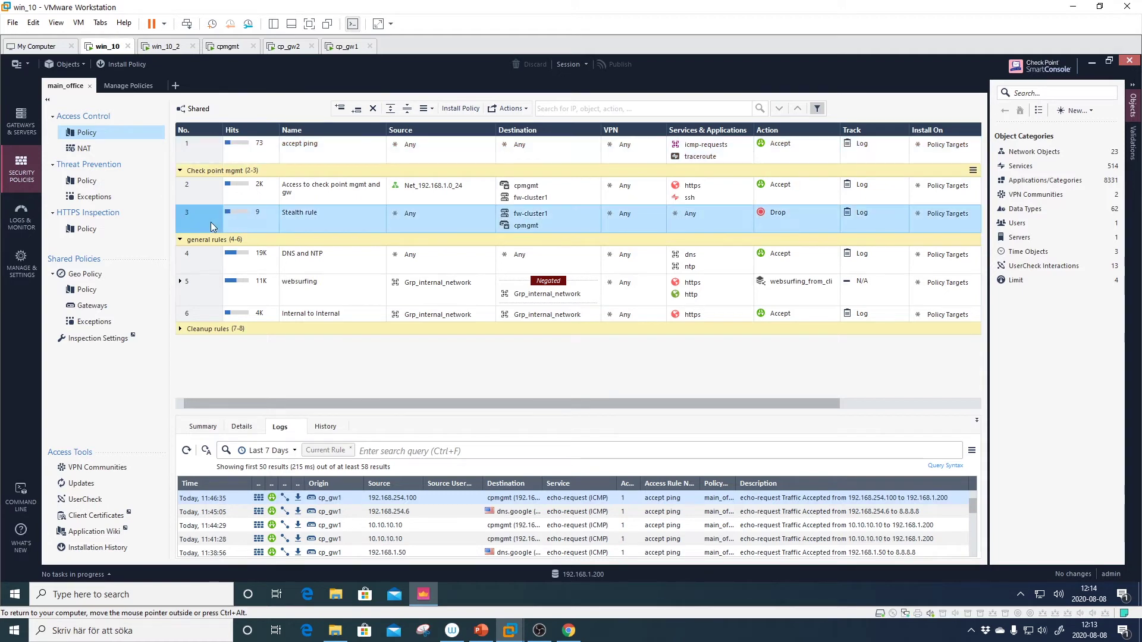
left_click(202, 192)
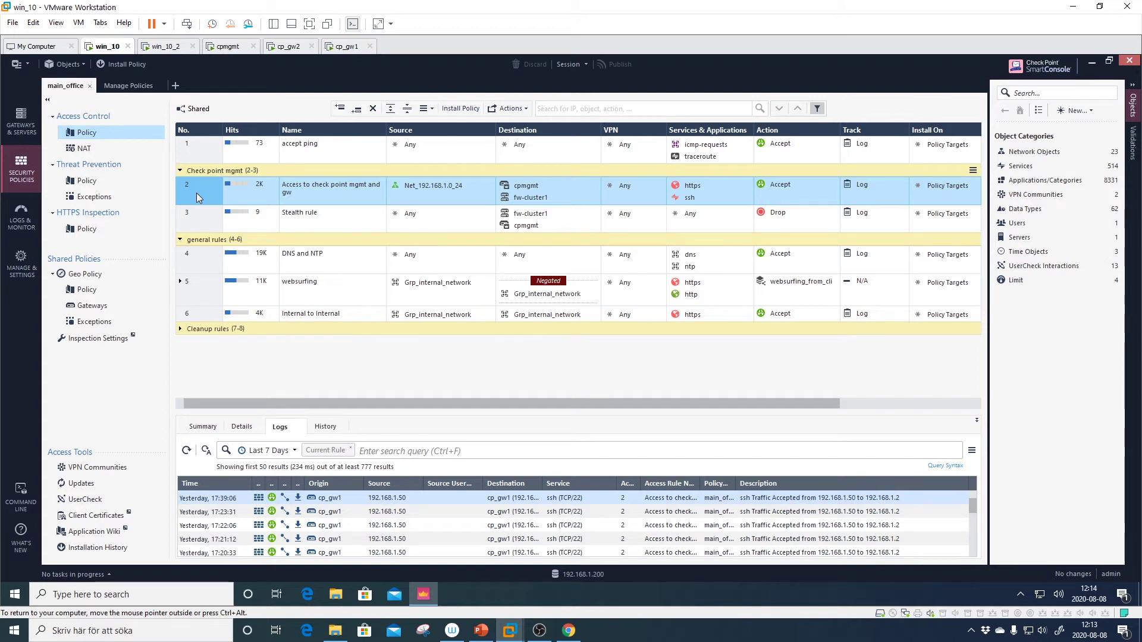
right_click(196, 192)
- Insert a new rule below rule 2 named 'Access to smartconsole and smartview'
left_click(180, 202)
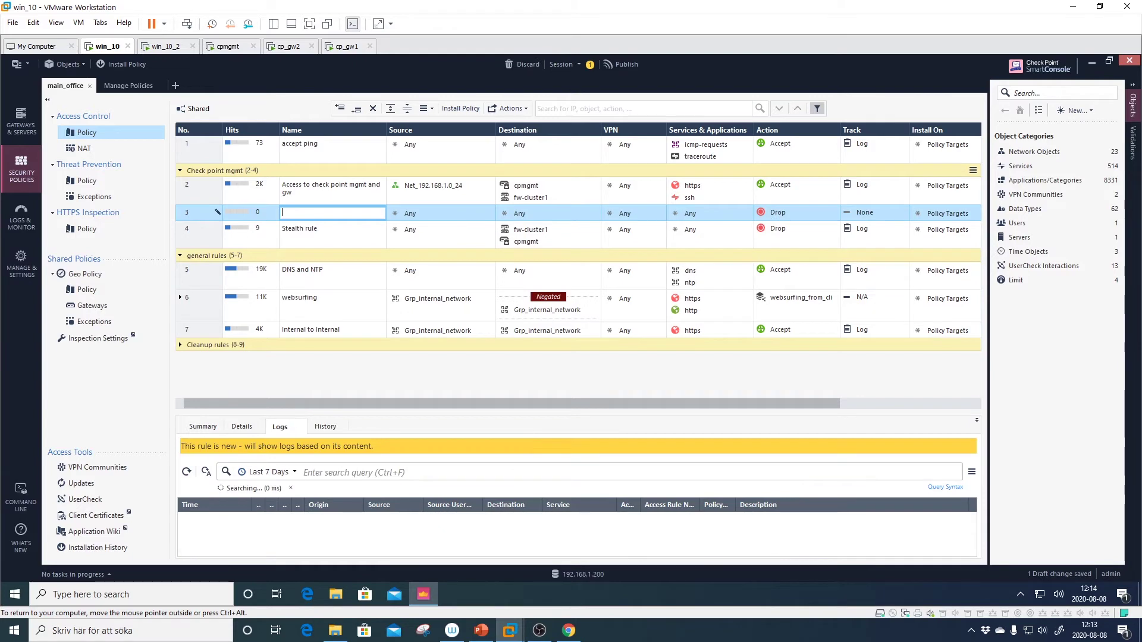
type("Access to s")
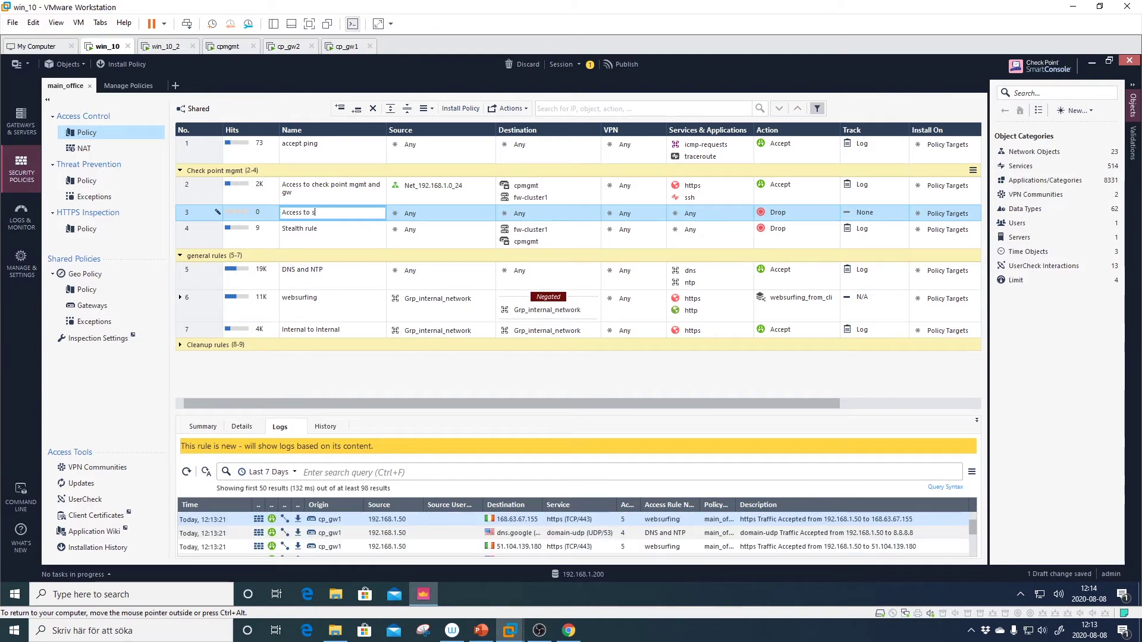
type("martconsole and smartview")
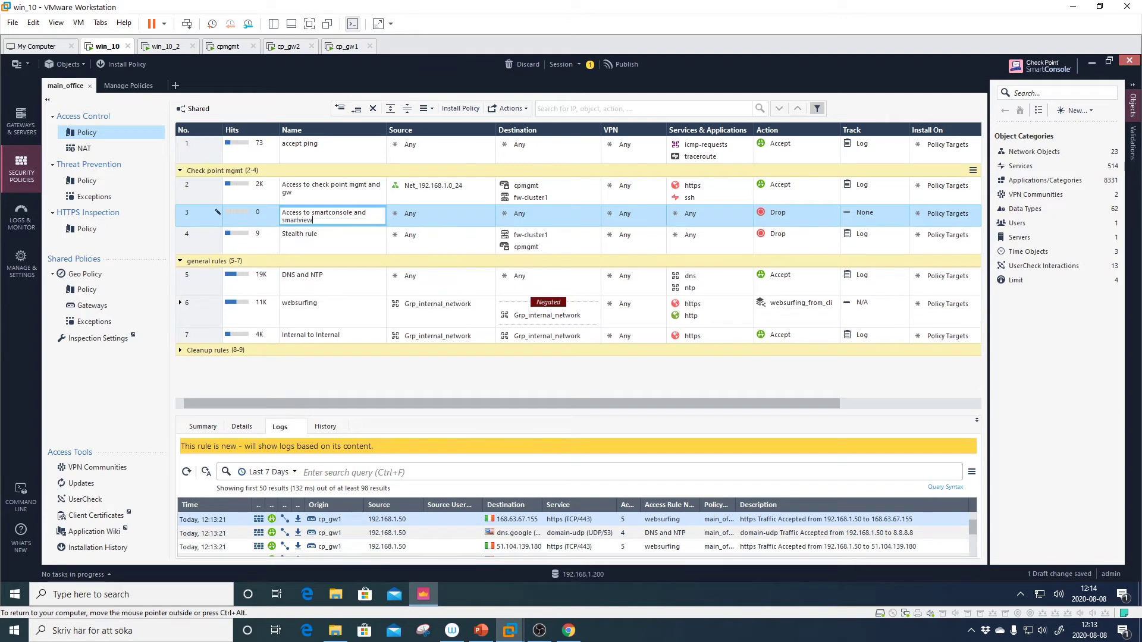
left_click(343, 193)
left_click(325, 221)
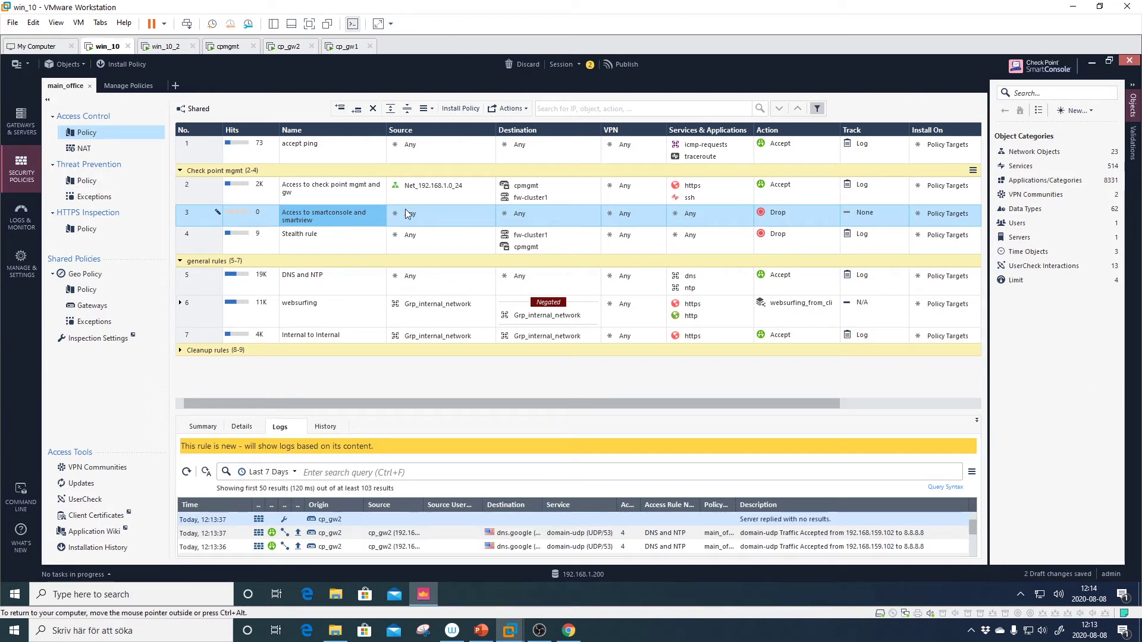
- Give rule 3 action Accept, track Log, and destination cpmgmt copied from rule 2
left_click(776, 216)
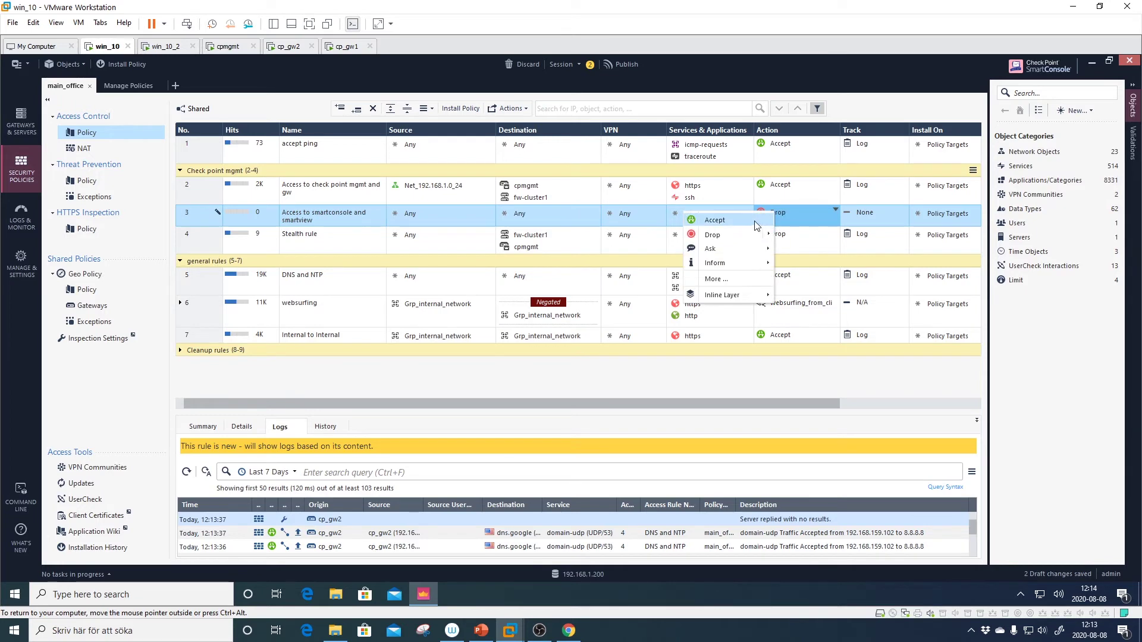
left_click(726, 222)
left_click(854, 218)
left_click(791, 234)
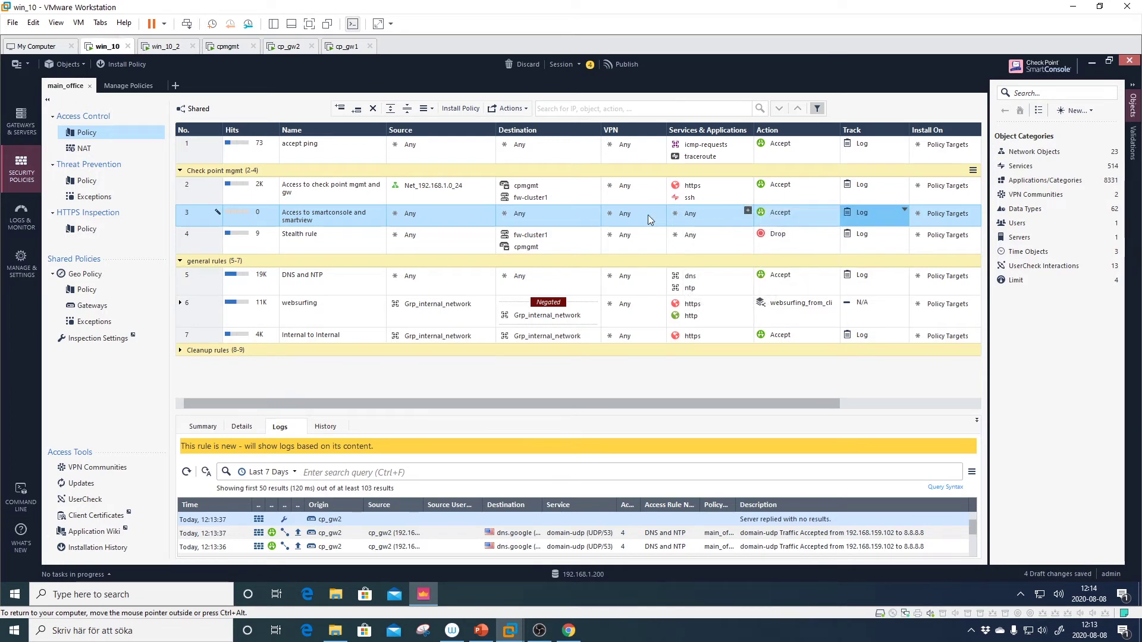
left_click(537, 186)
left_click_drag(537, 185, 550, 216)
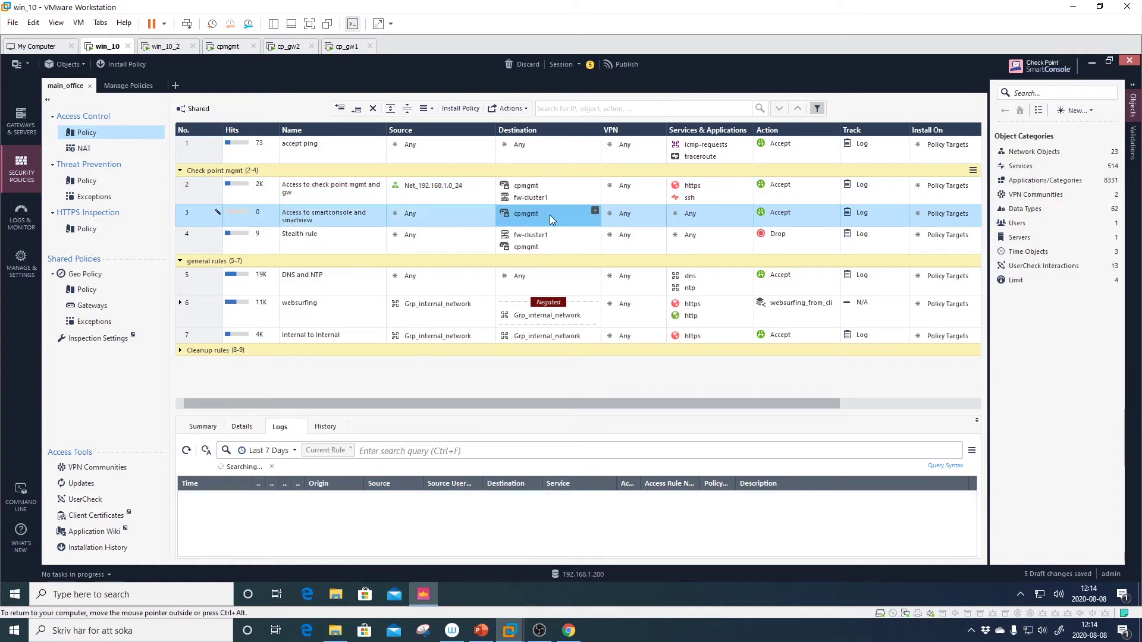
- Set rule 3's source to Net_10.10.10.0_24 and start publishing the draft changes
left_click(489, 211)
type("10.1")
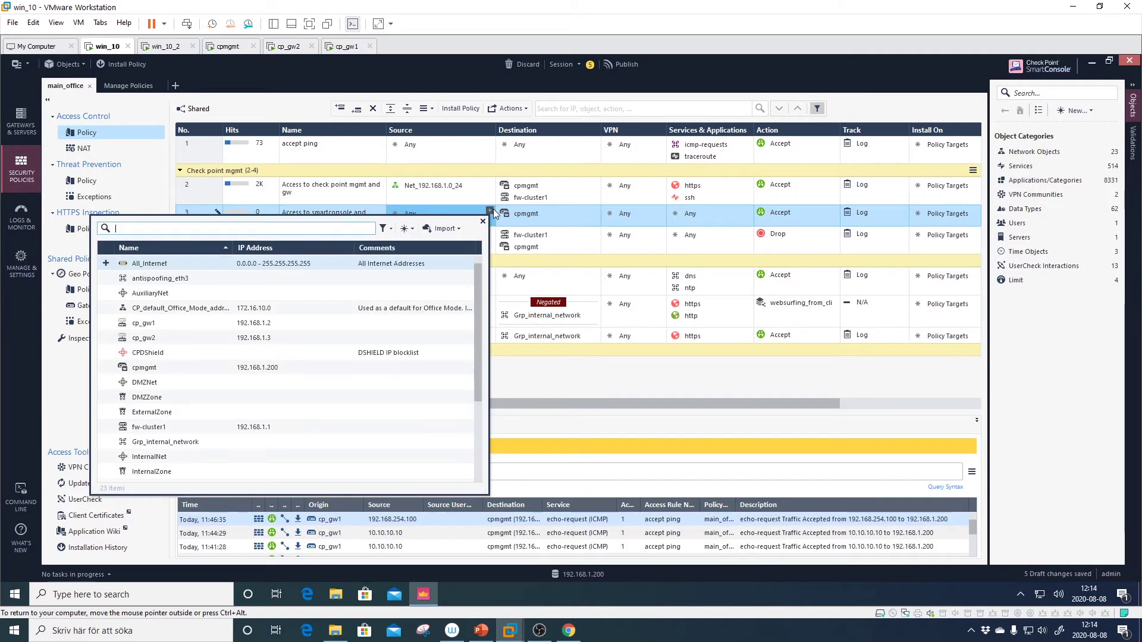
type("0.1")
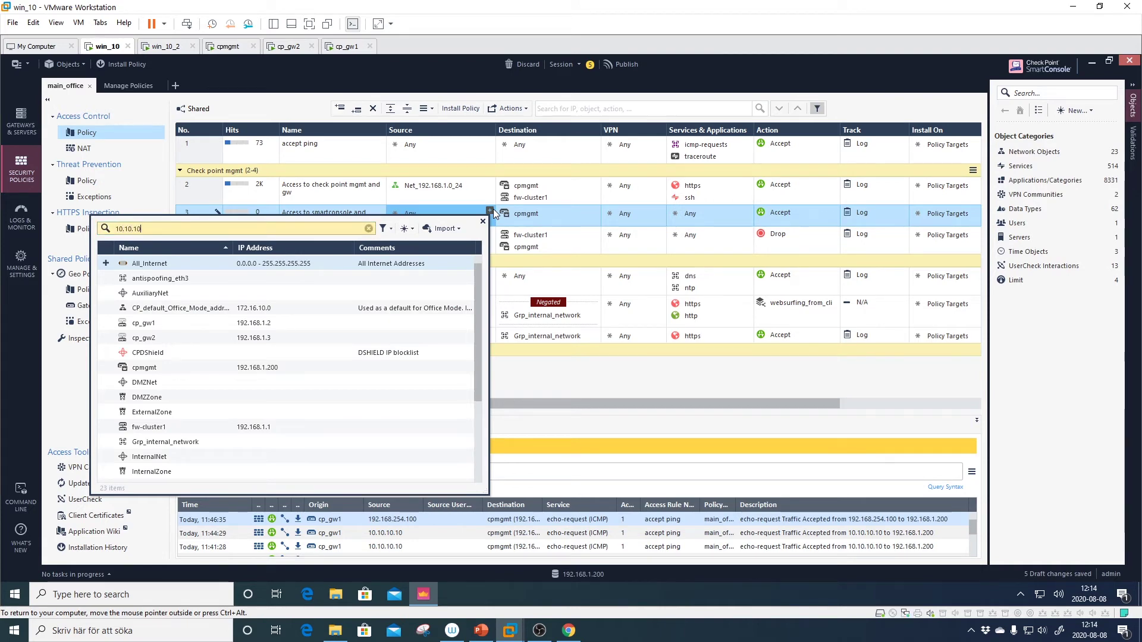
left_click(106, 263)
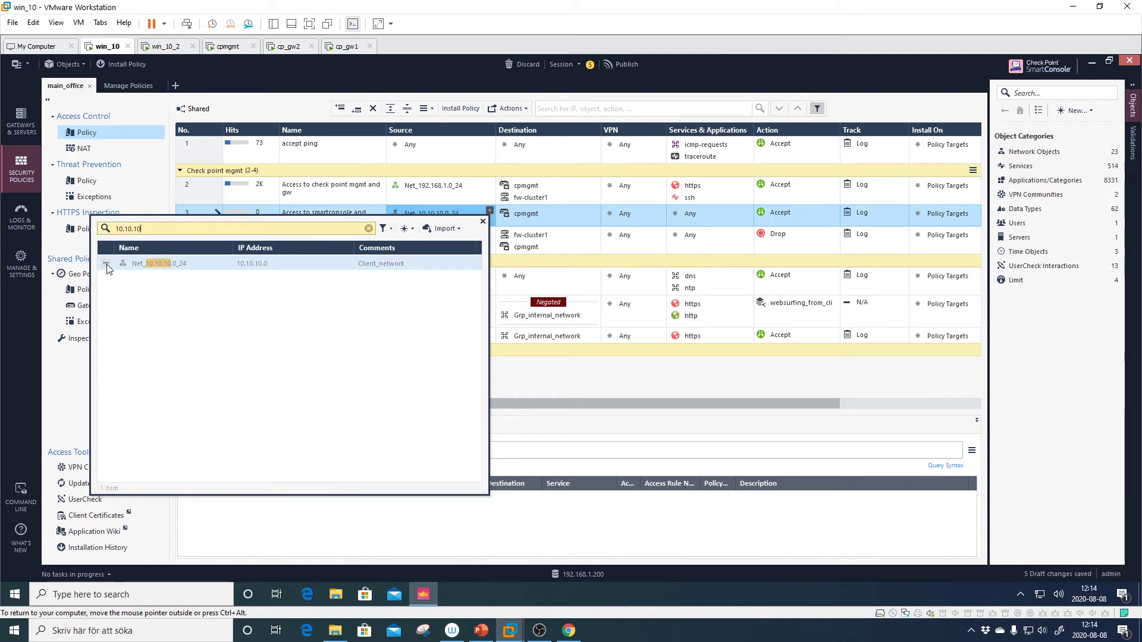
left_click(482, 221)
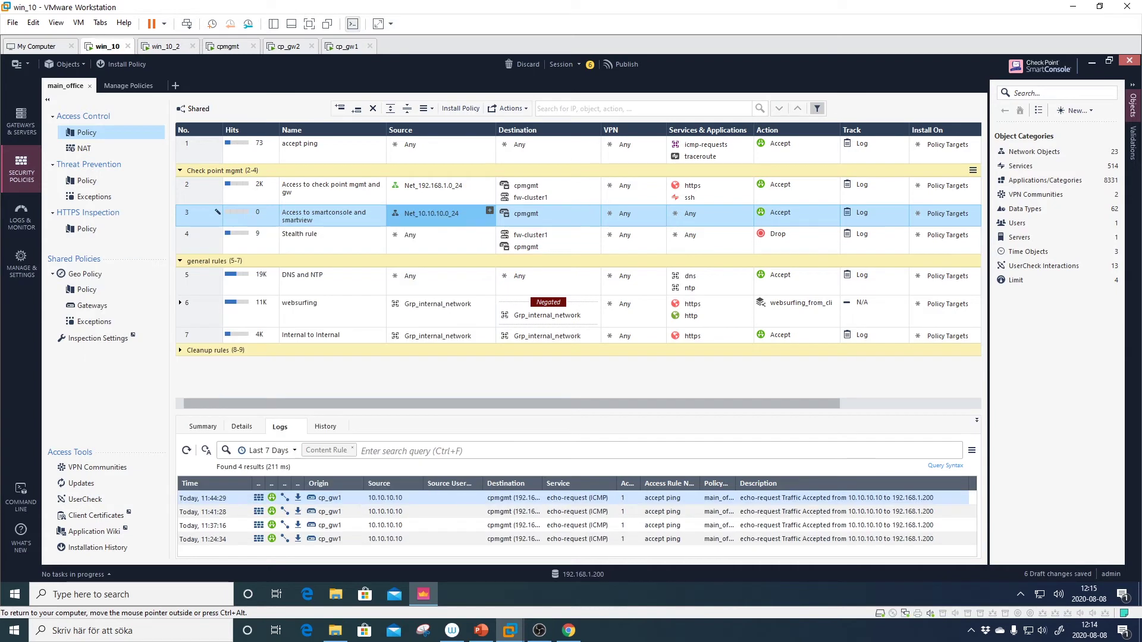
left_click(622, 65)
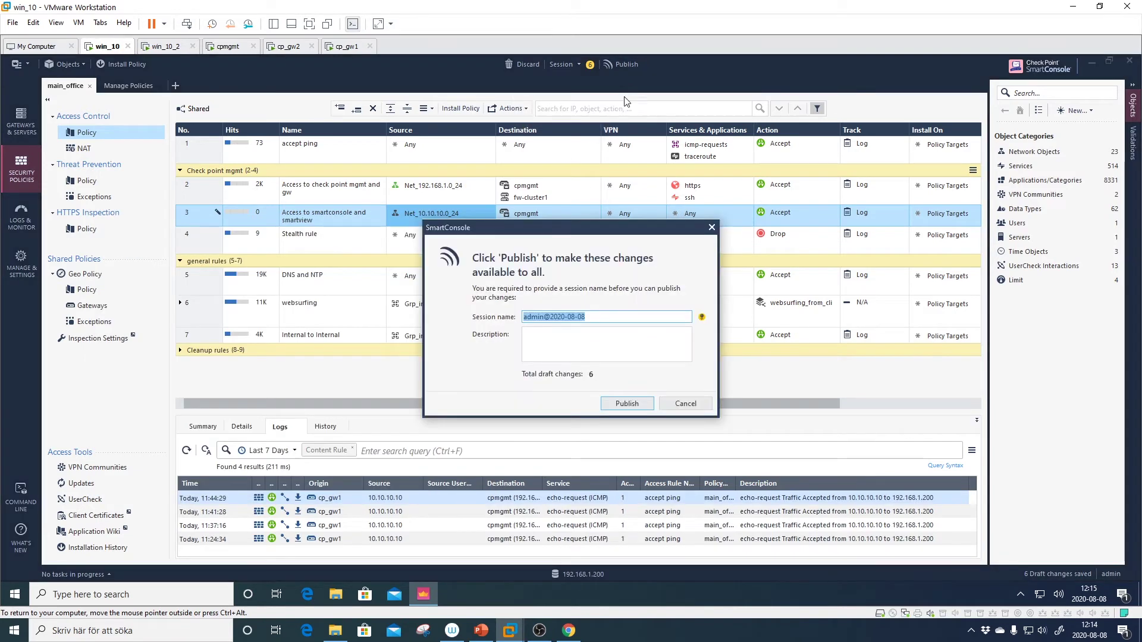
- Confirm publishing the six changes, then glance at the Check Point ports diagram in the browser
key("Return")
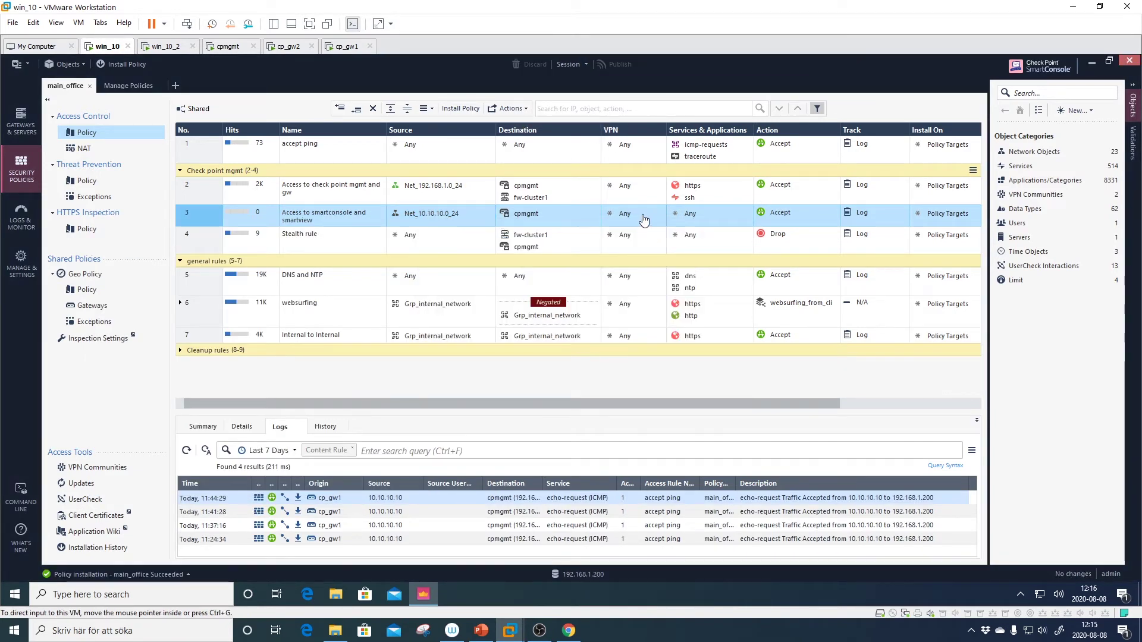
left_click(568, 631)
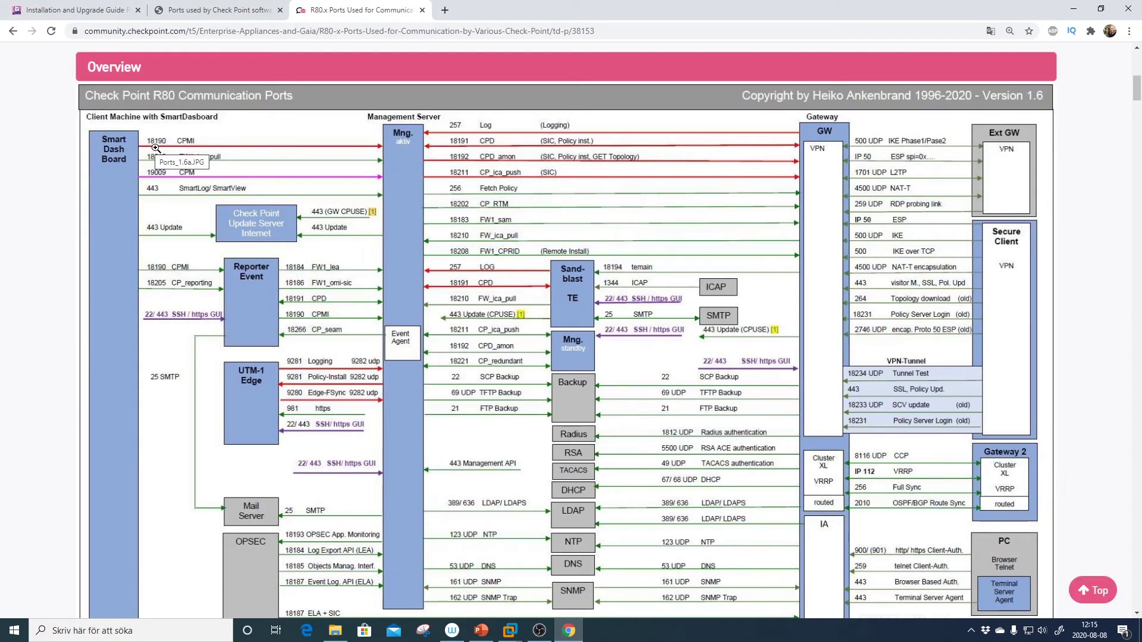
left_click(1074, 9)
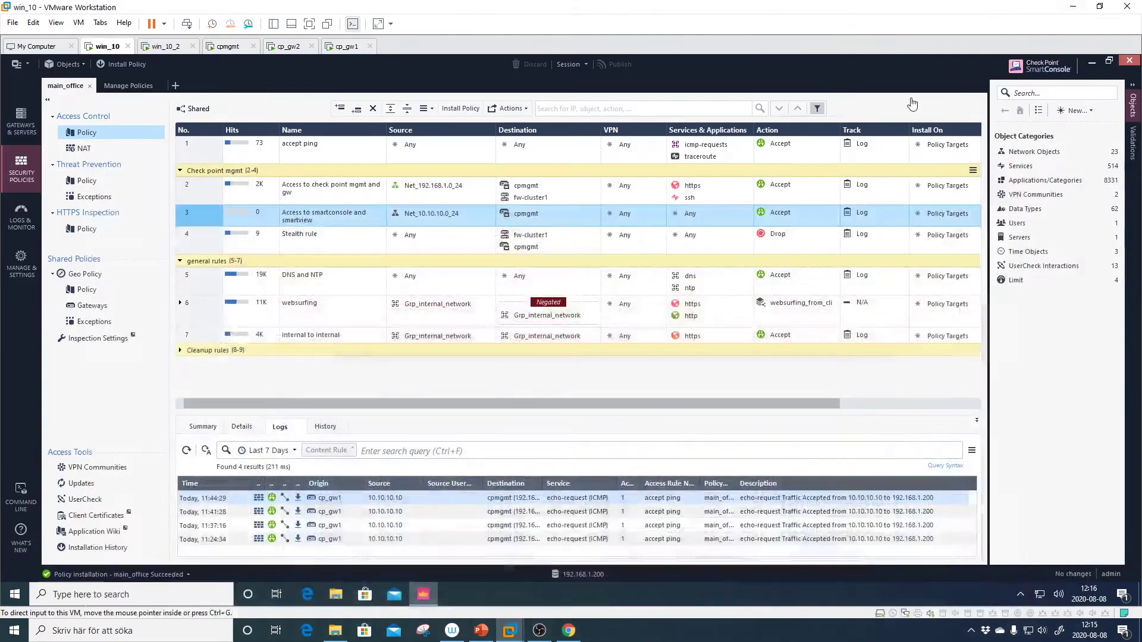
- Add the CPMI service and FW1_ica_pull (port 18210) to rule 3's services
left_click(747, 213)
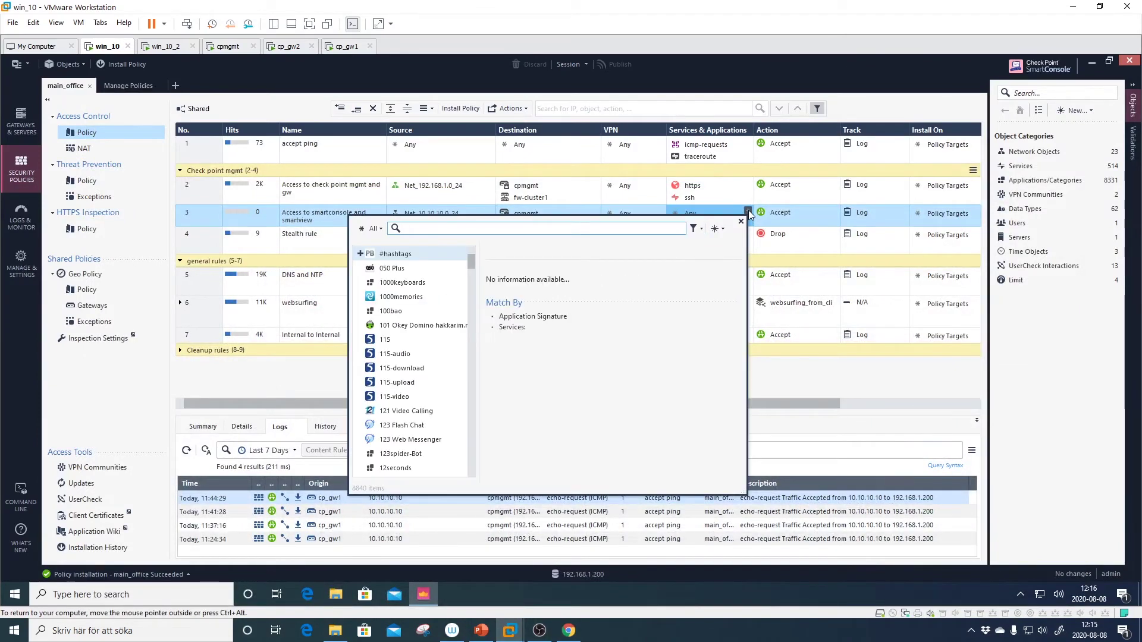
type("18190")
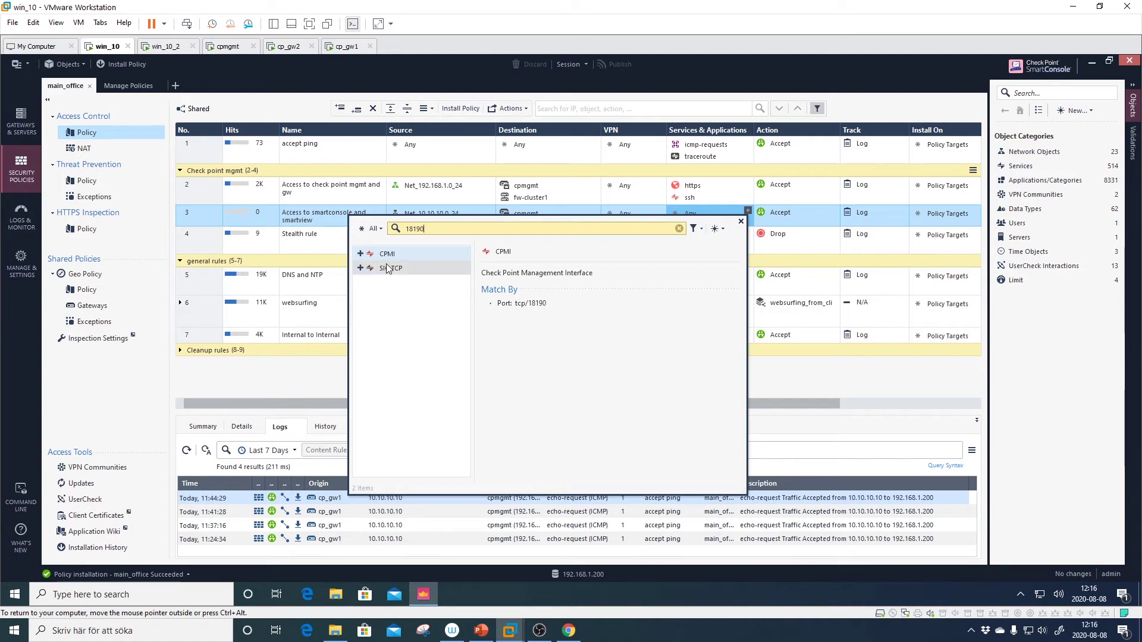
left_click(361, 254)
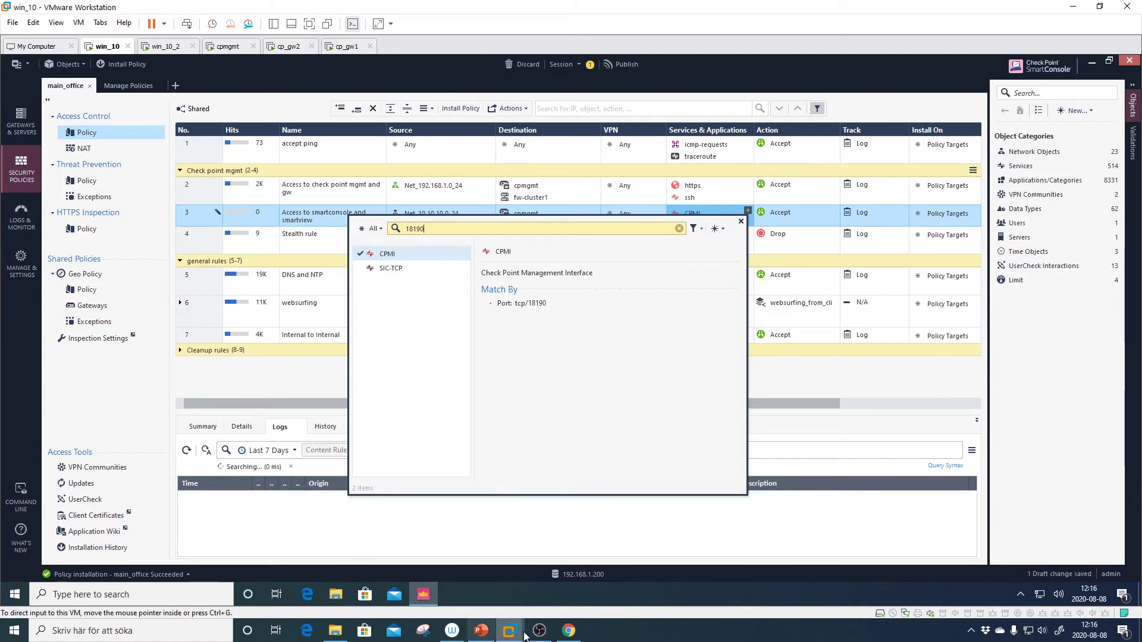
left_click(572, 633)
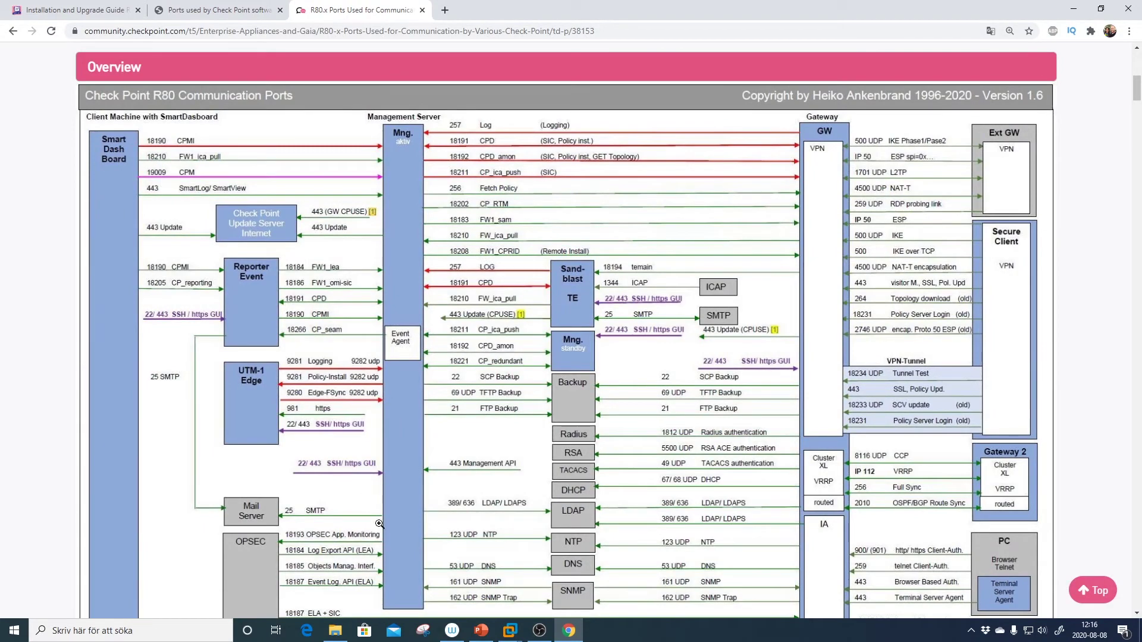
left_click(510, 631)
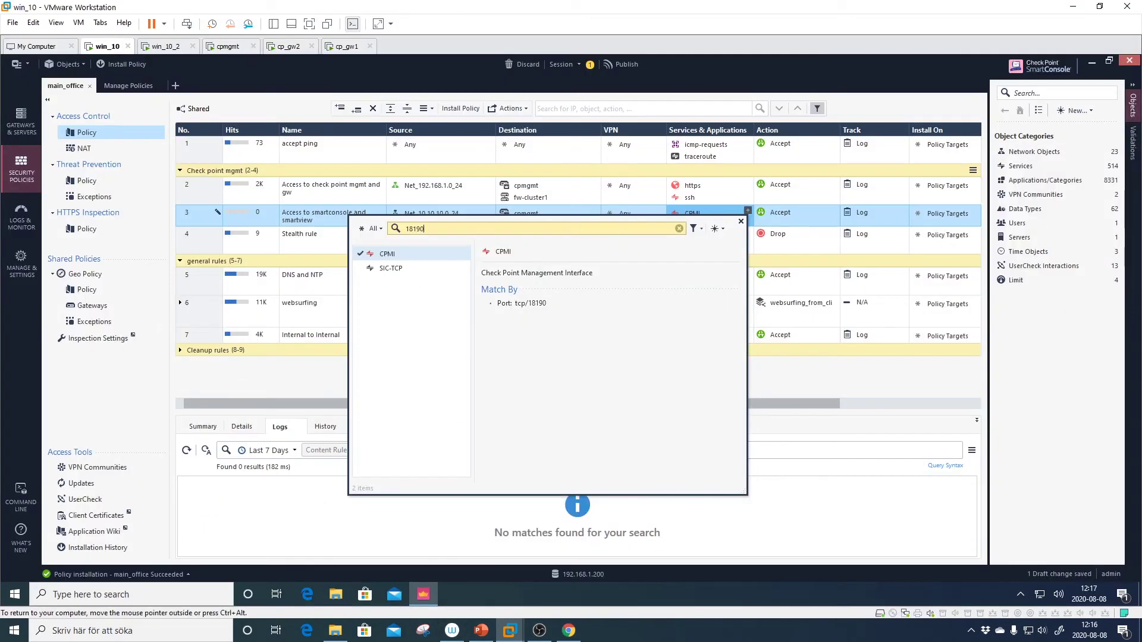
type("18210")
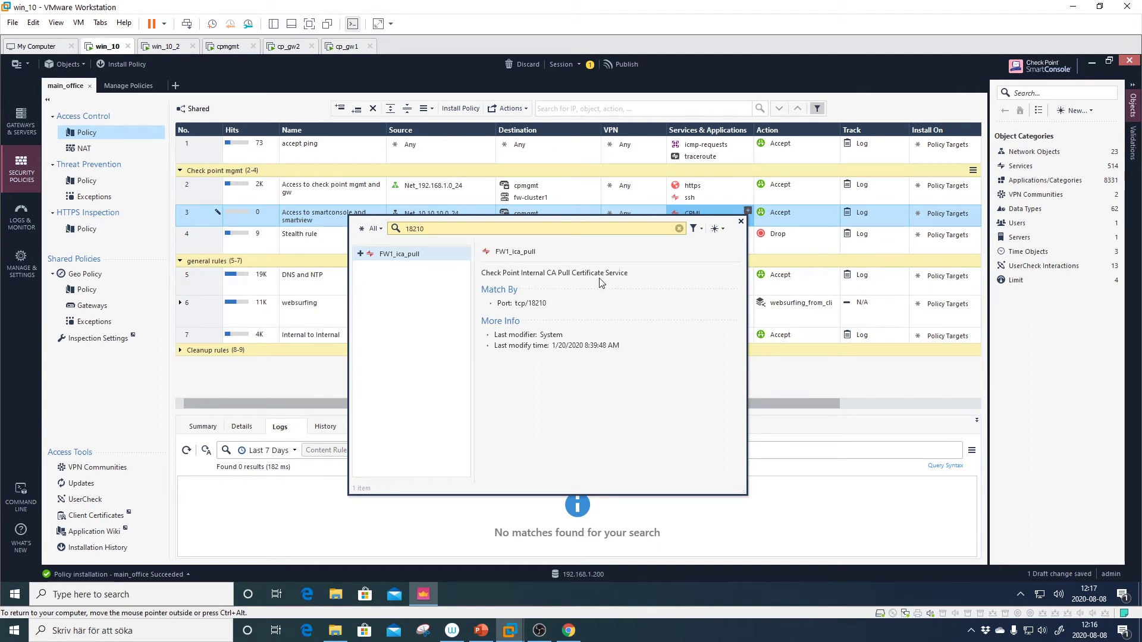
left_click(360, 253)
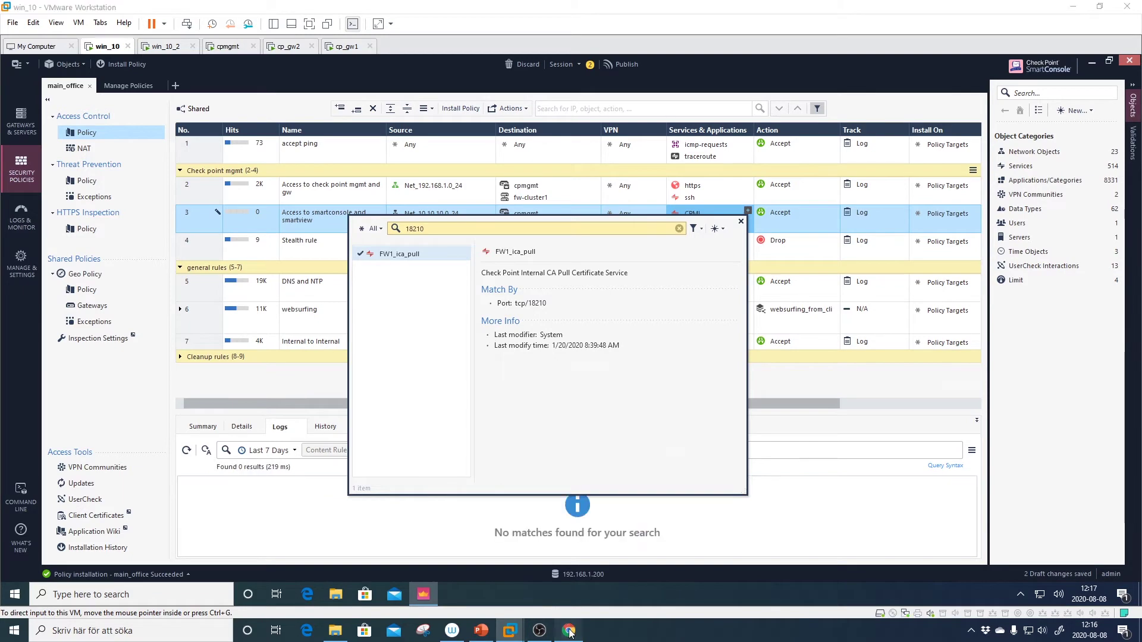
- Add the CPM service (port 19009) and https to rule 3's services
left_click(568, 630)
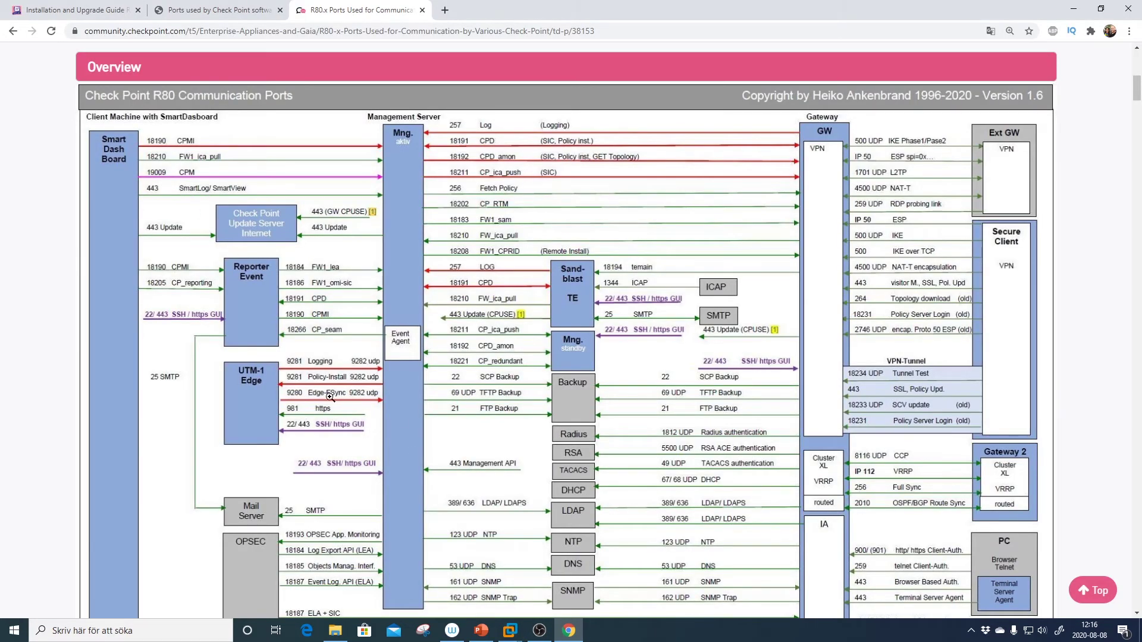
mouse_move(510, 629)
left_click(434, 596)
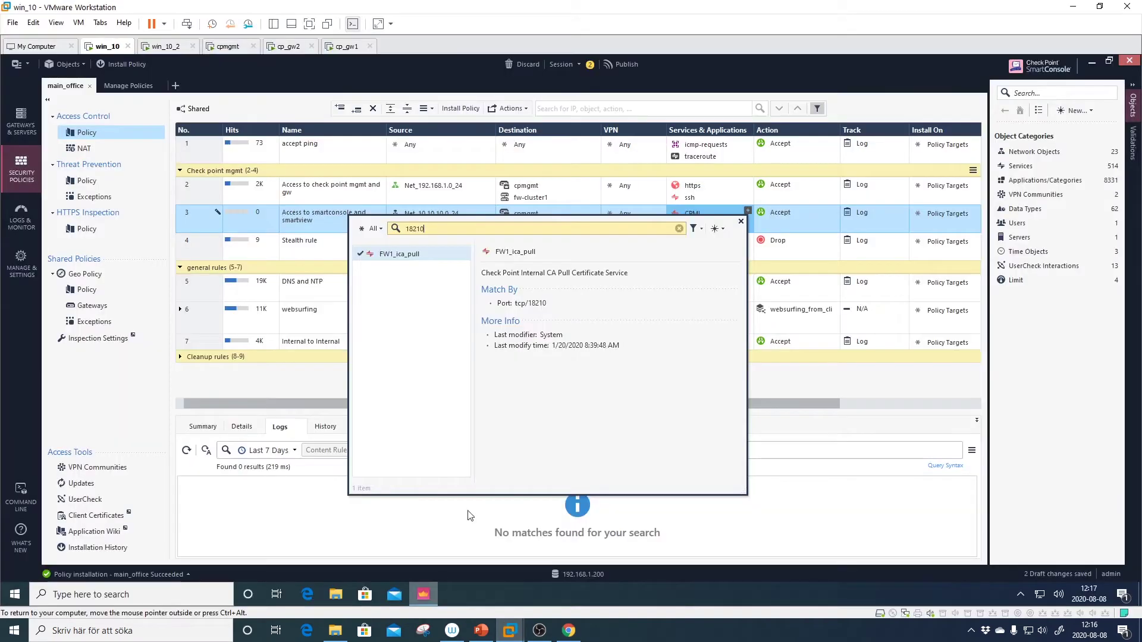
left_click(391, 229)
type("19009")
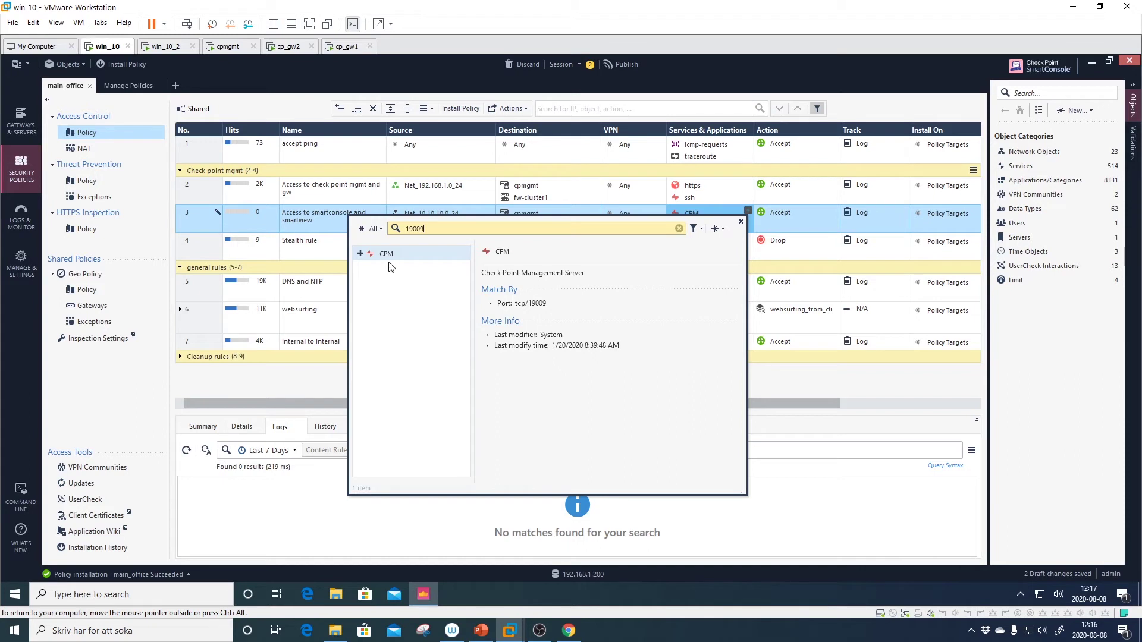
left_click(360, 254)
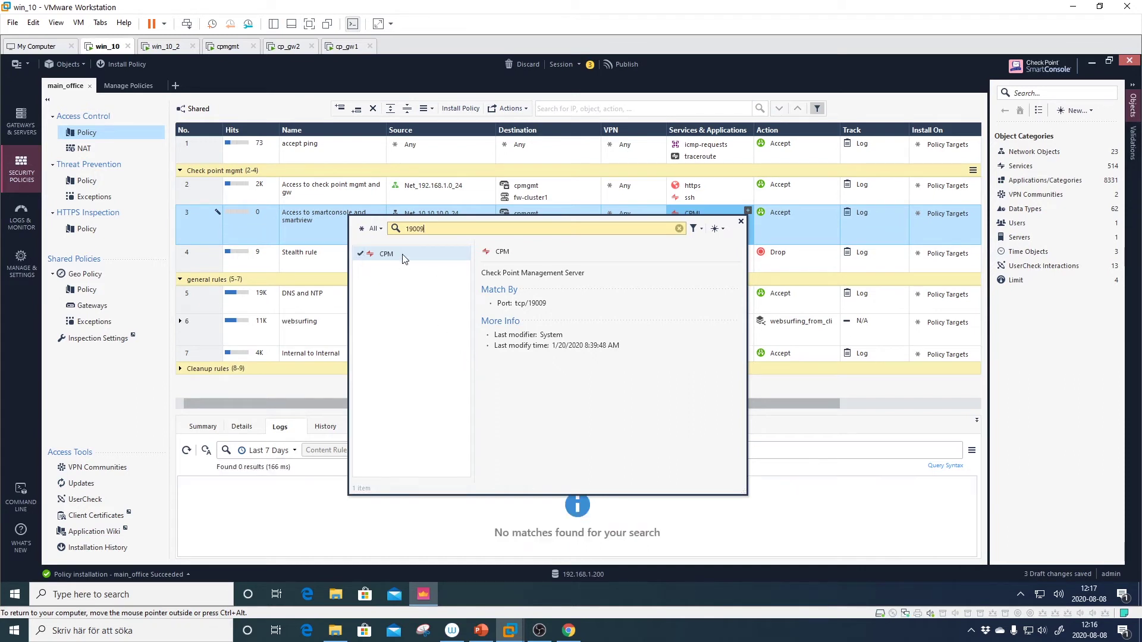
double_click(406, 232)
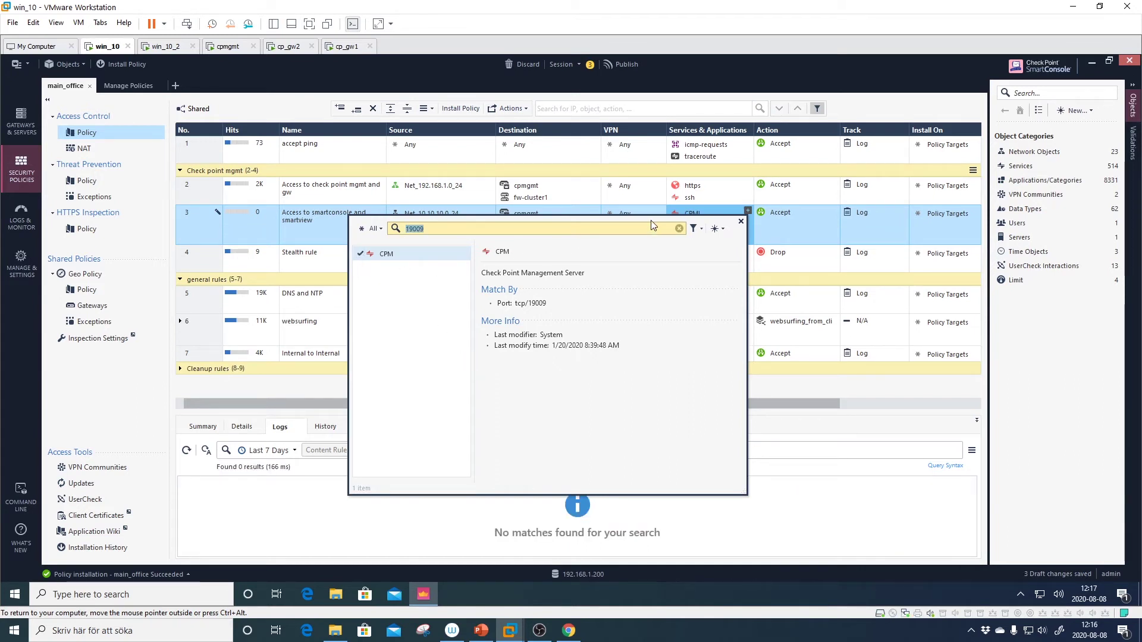
left_click(568, 630)
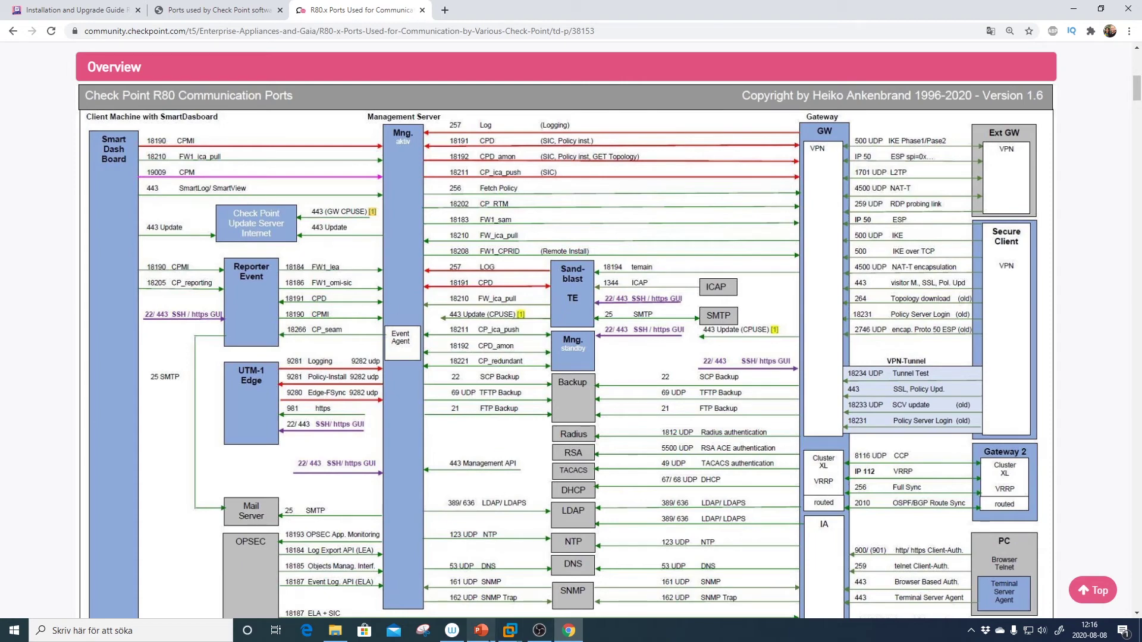
left_click(510, 631)
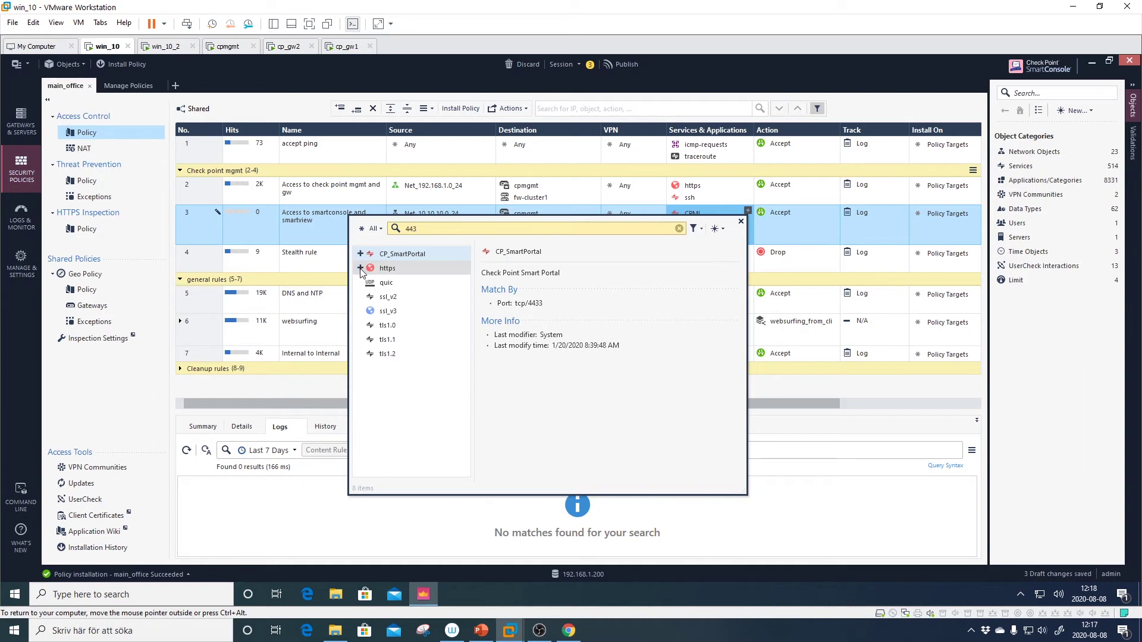
left_click(260, 234)
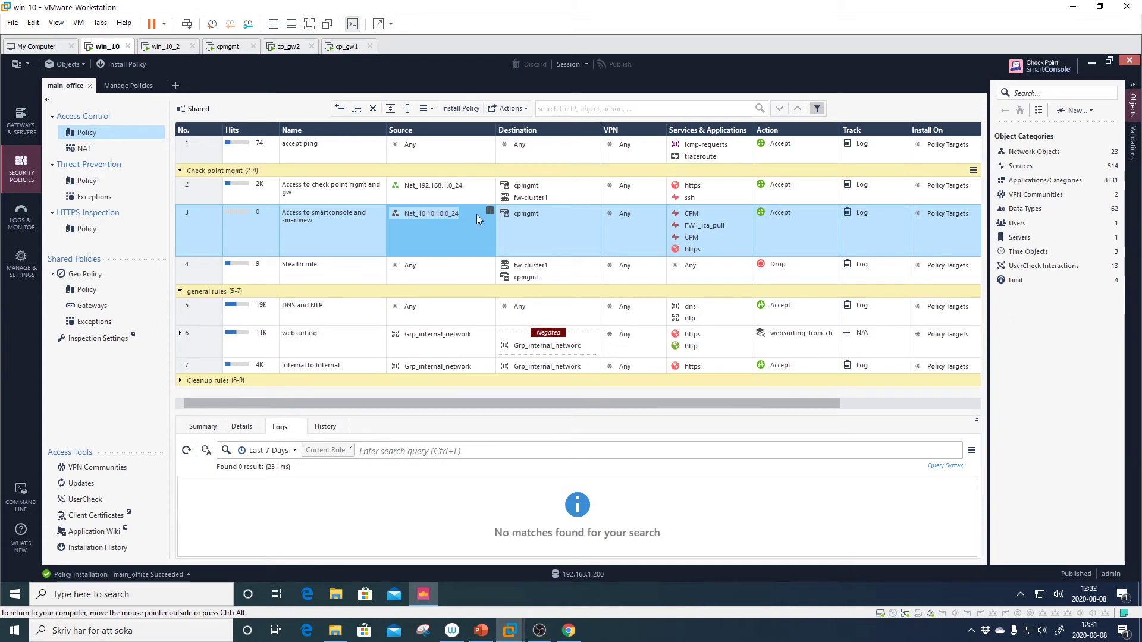
- Replace rule 3's source Net_10.10.10.0_24 with Net_192.168.254.0_24
mouse_move(440, 211)
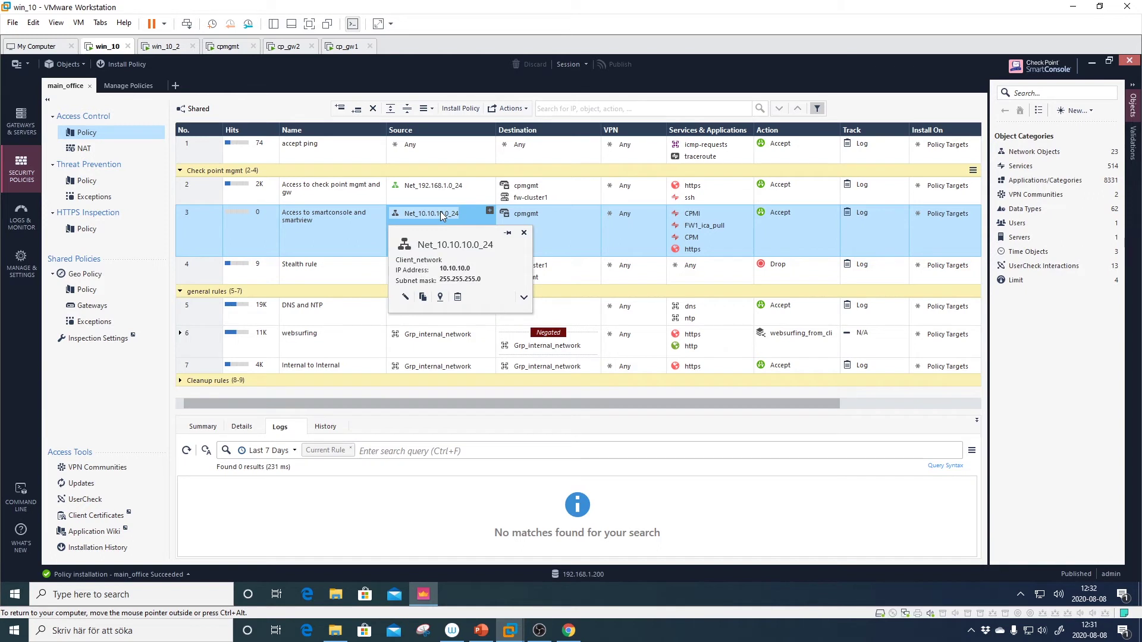
key("Delete")
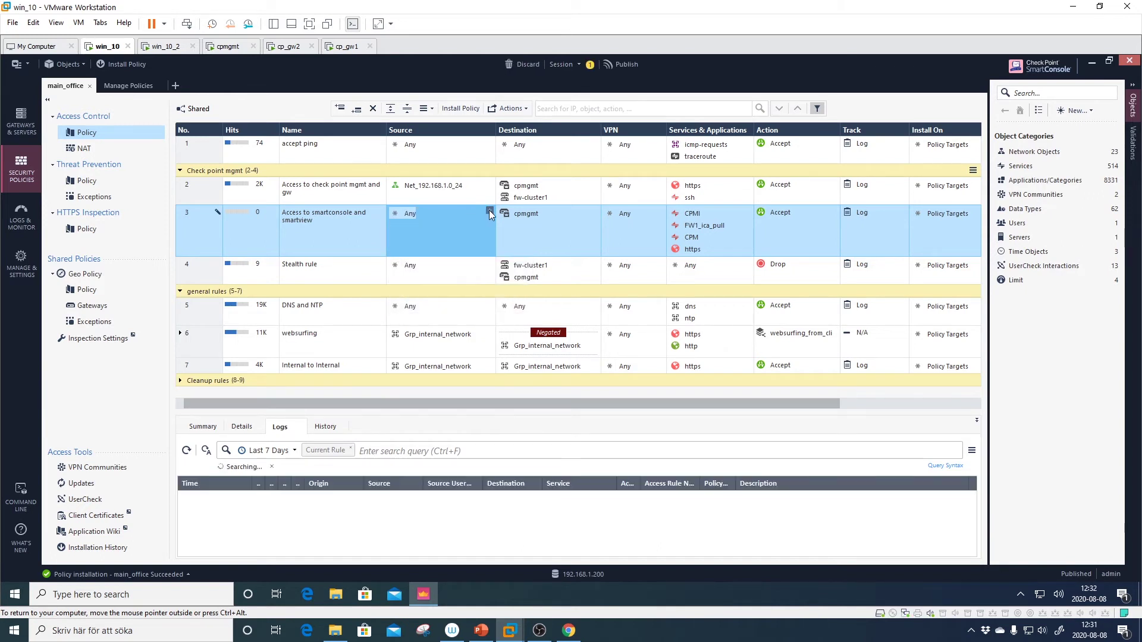
left_click(489, 211)
type("192")
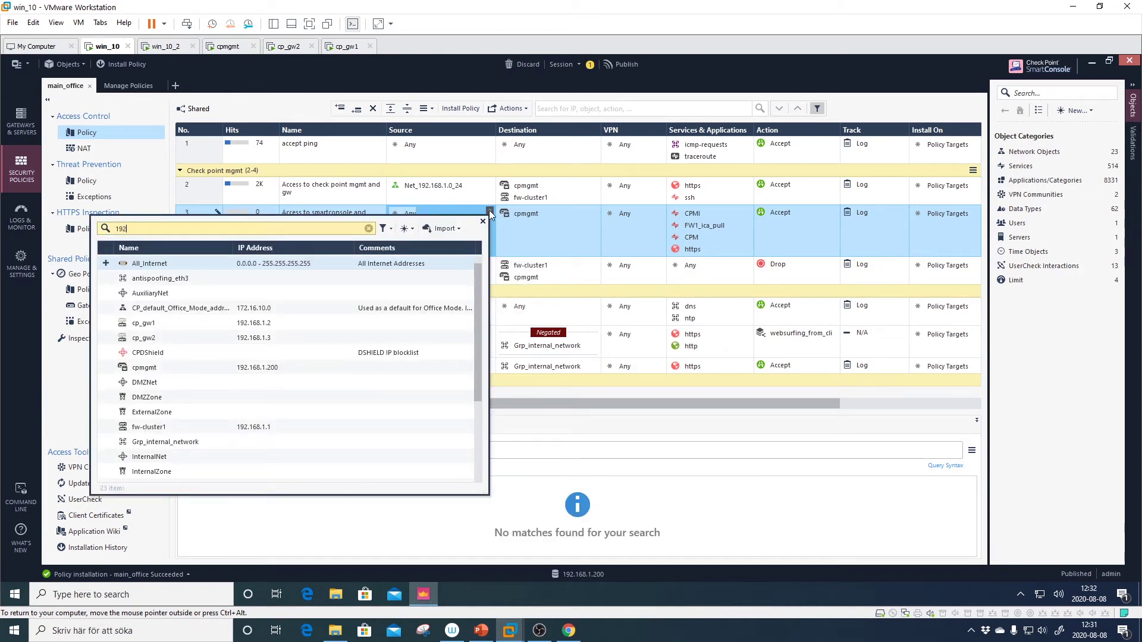
type(".168.254.")
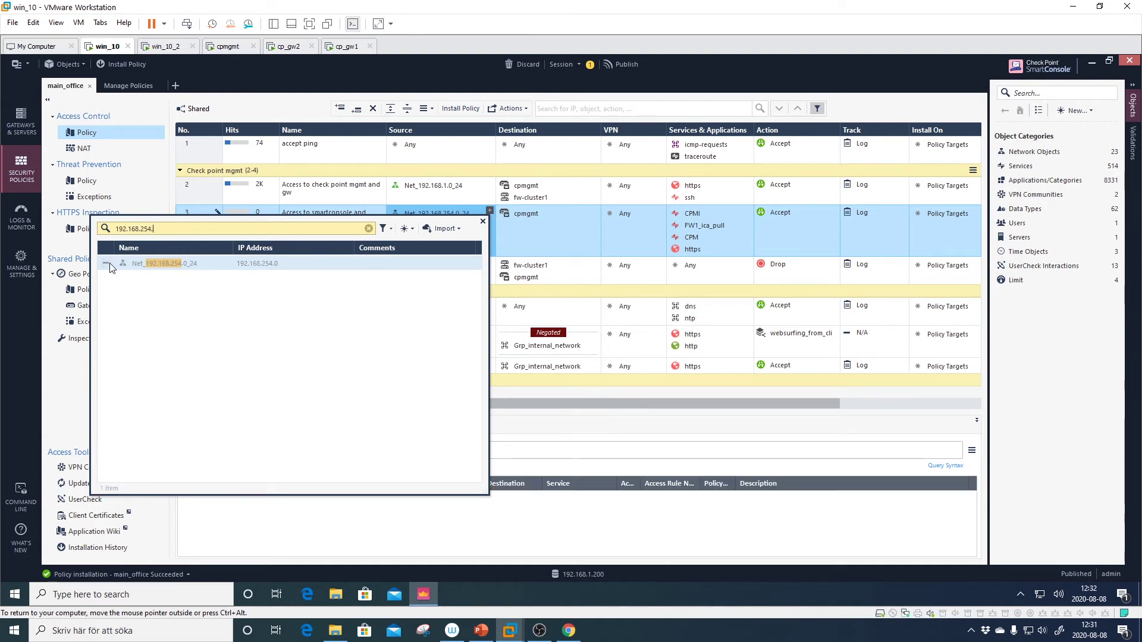
left_click(105, 263)
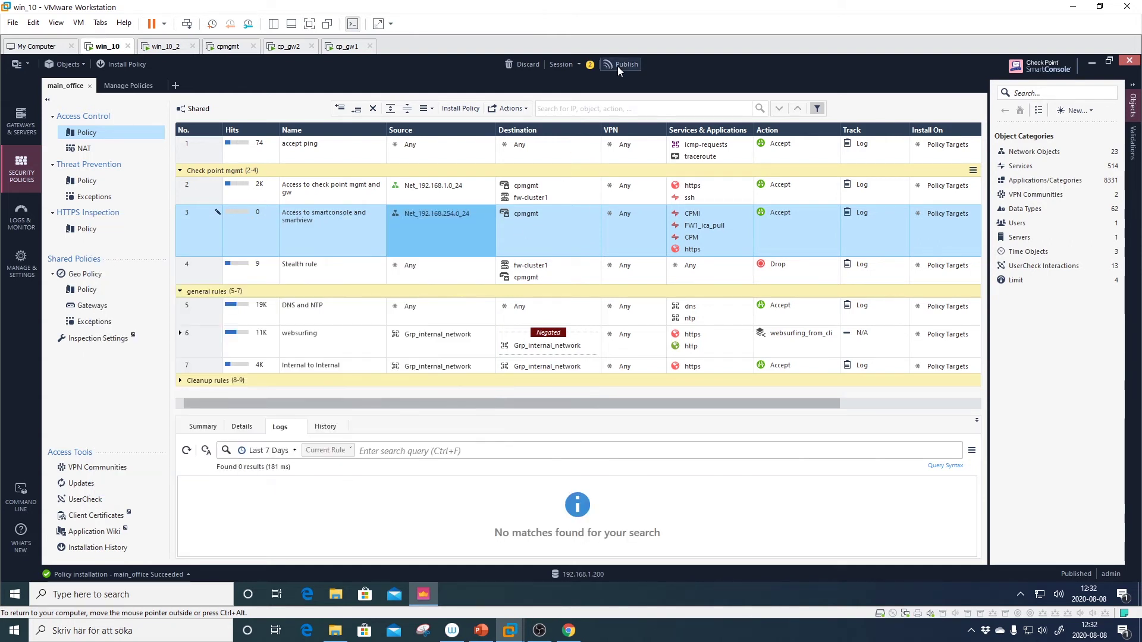
- Publish the changes and install the main_office policy on the gateway cluster despite the licence warning
left_click(619, 65)
left_click(637, 401)
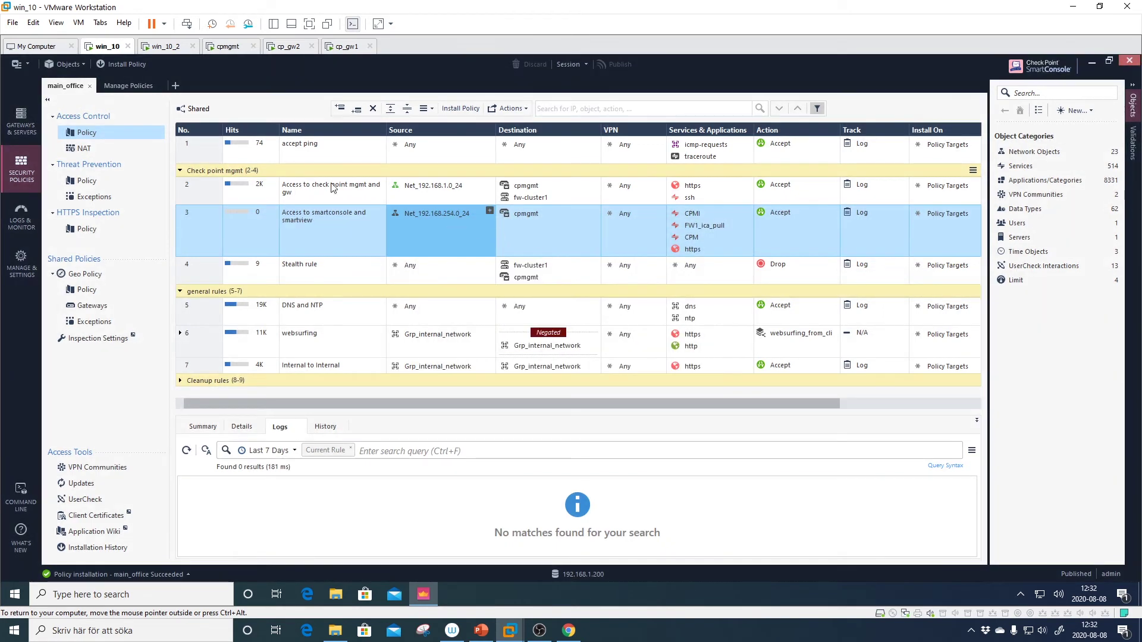
left_click(135, 65)
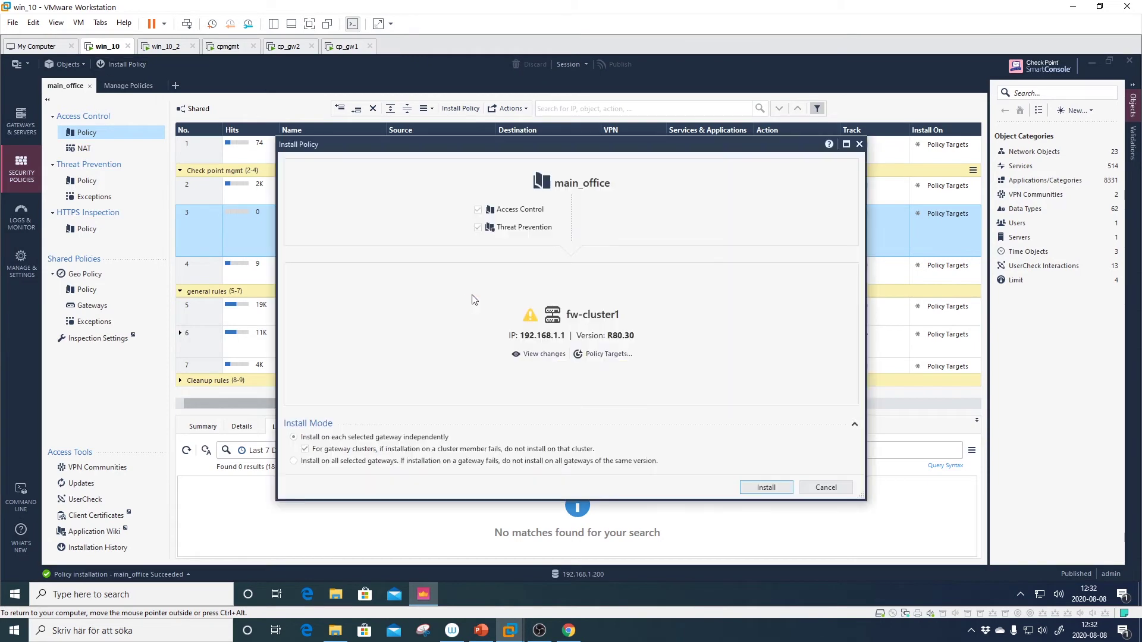
left_click(781, 491)
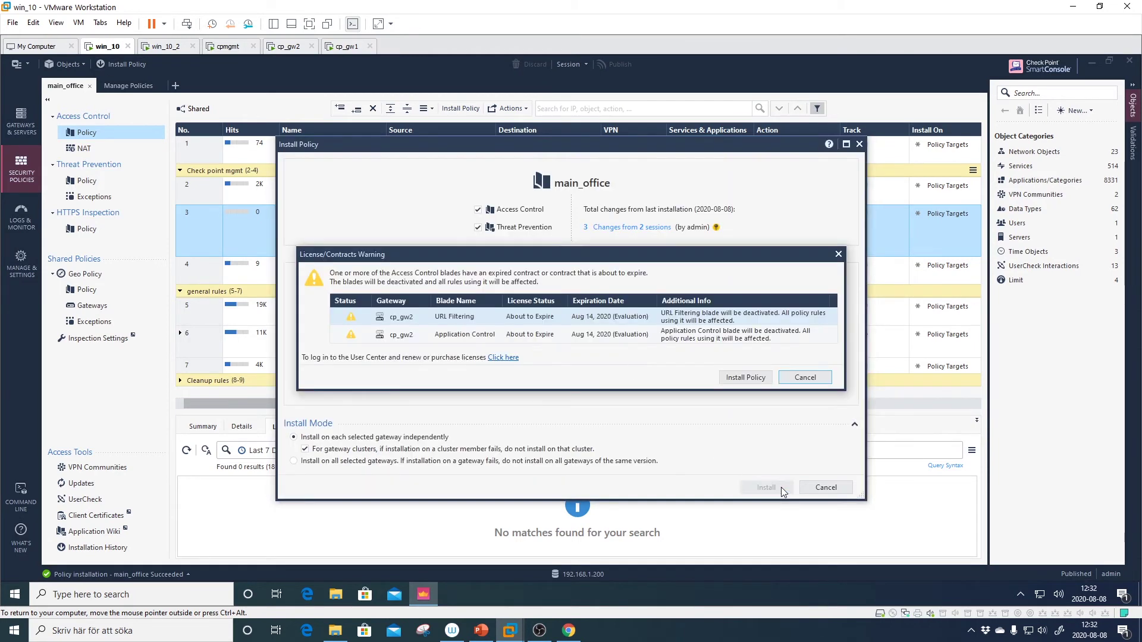
left_click(753, 380)
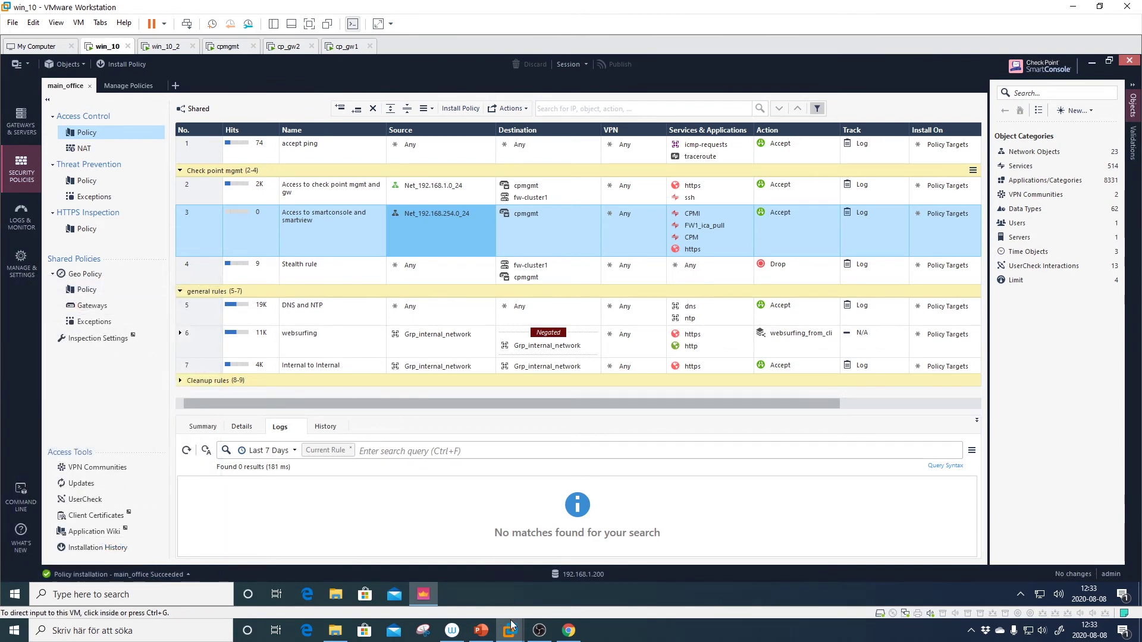
- On the second Windows VM, launch SmartConsole and log in with the other administrator's credentials
mouse_move(509, 629)
left_click(541, 568)
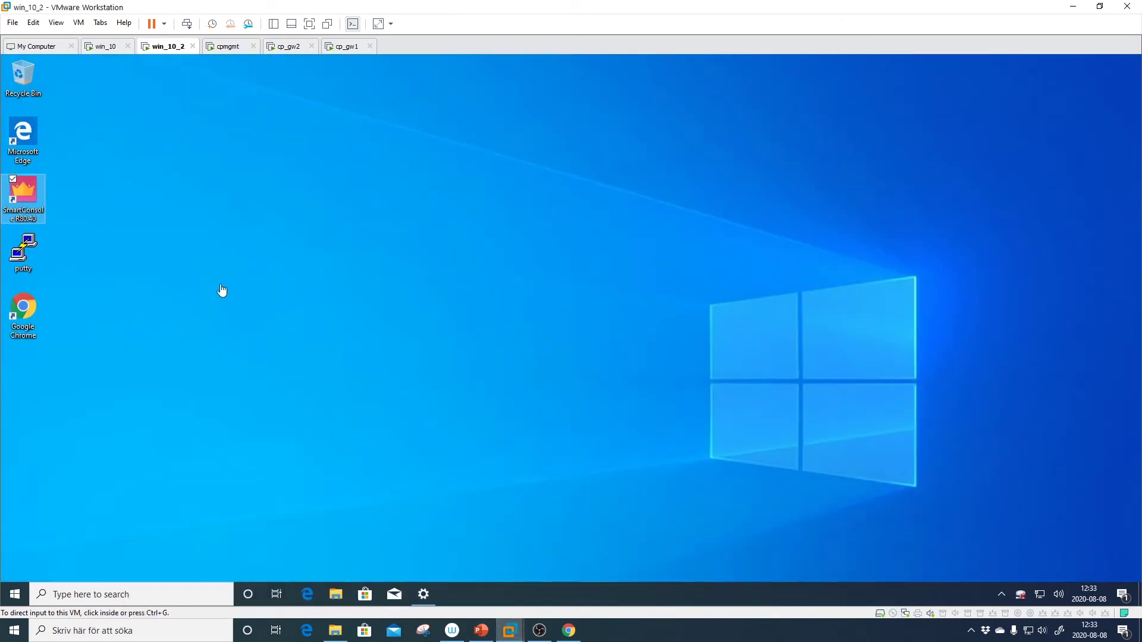
double_click(25, 194)
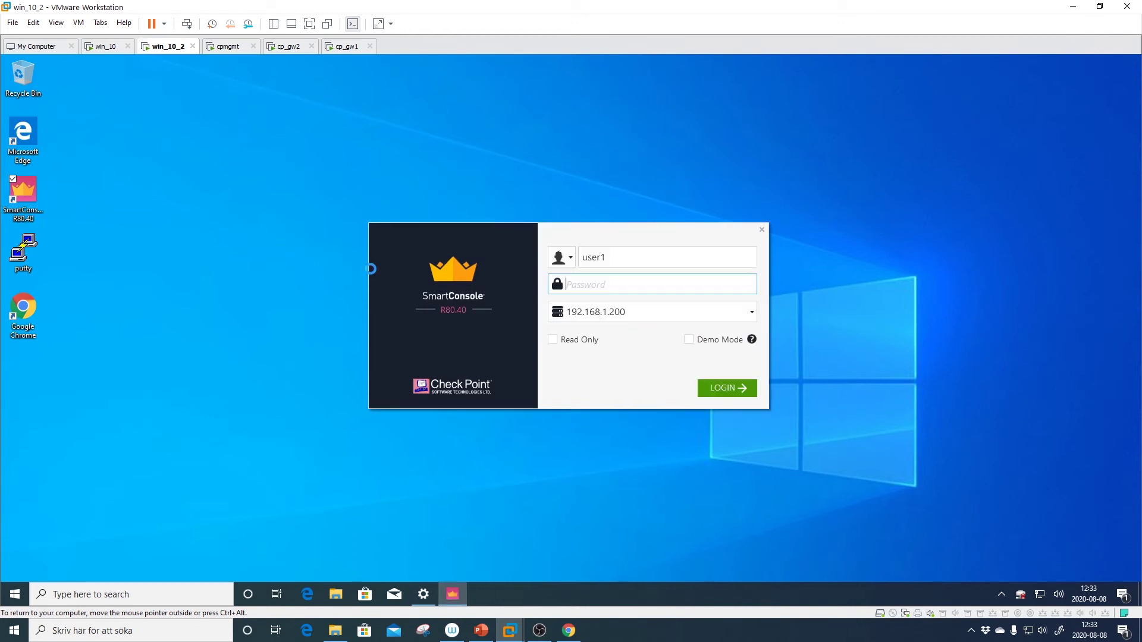
left_click(605, 257)
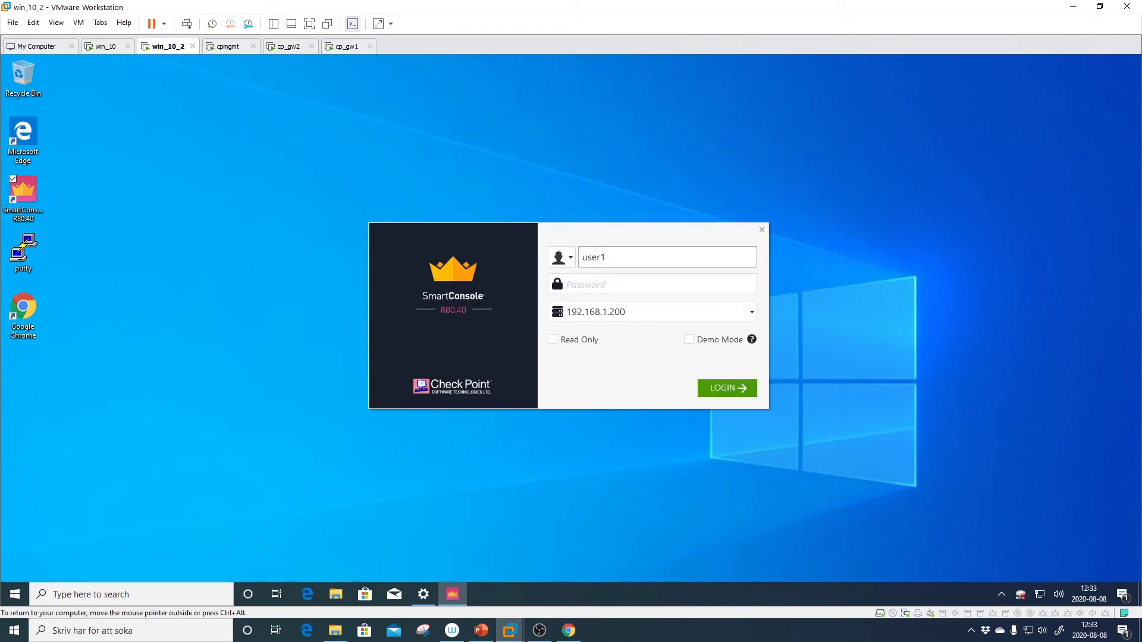
double_click(594, 257)
left_click(587, 289)
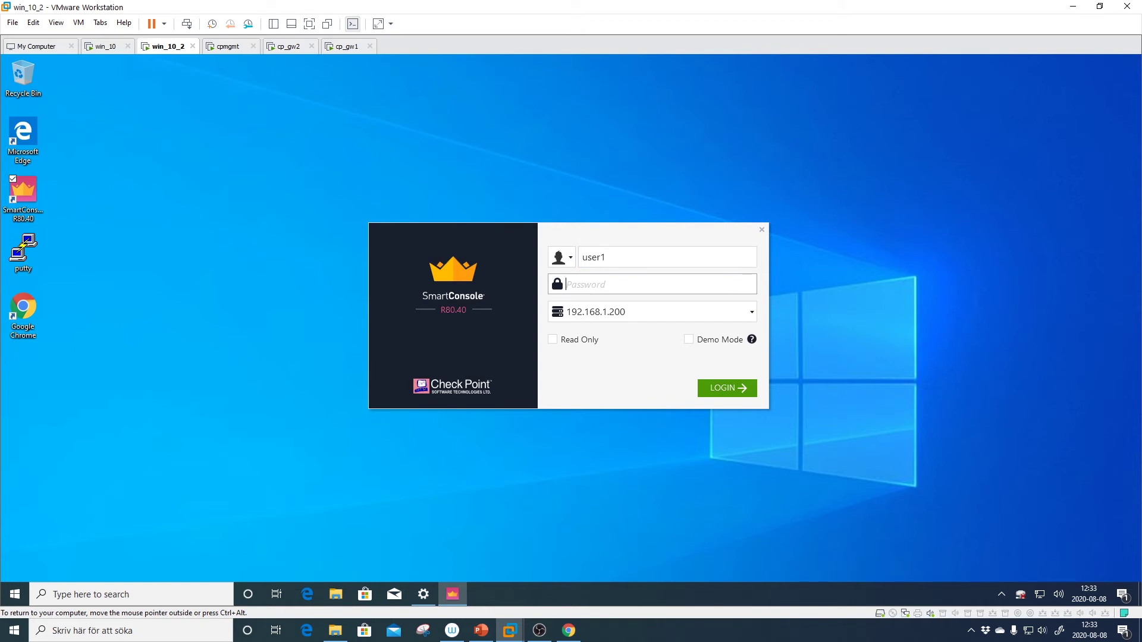
type("•••••")
left_click(722, 387)
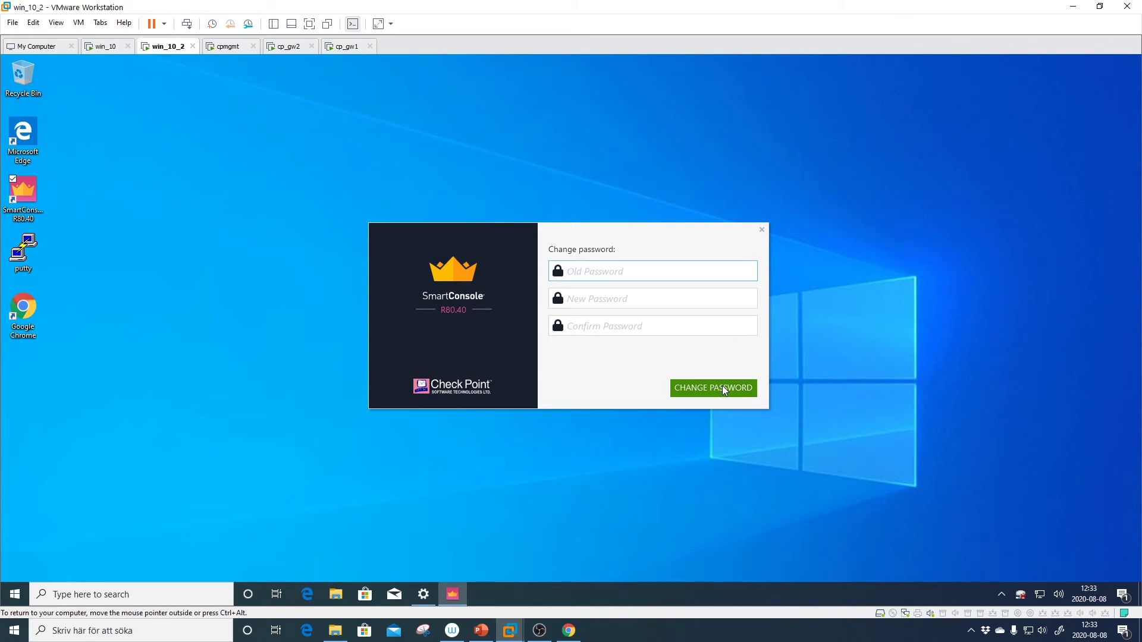
- Fill in the current, new and confirmed passwords and submit the password change
type("••••••••••")
key("Tab")
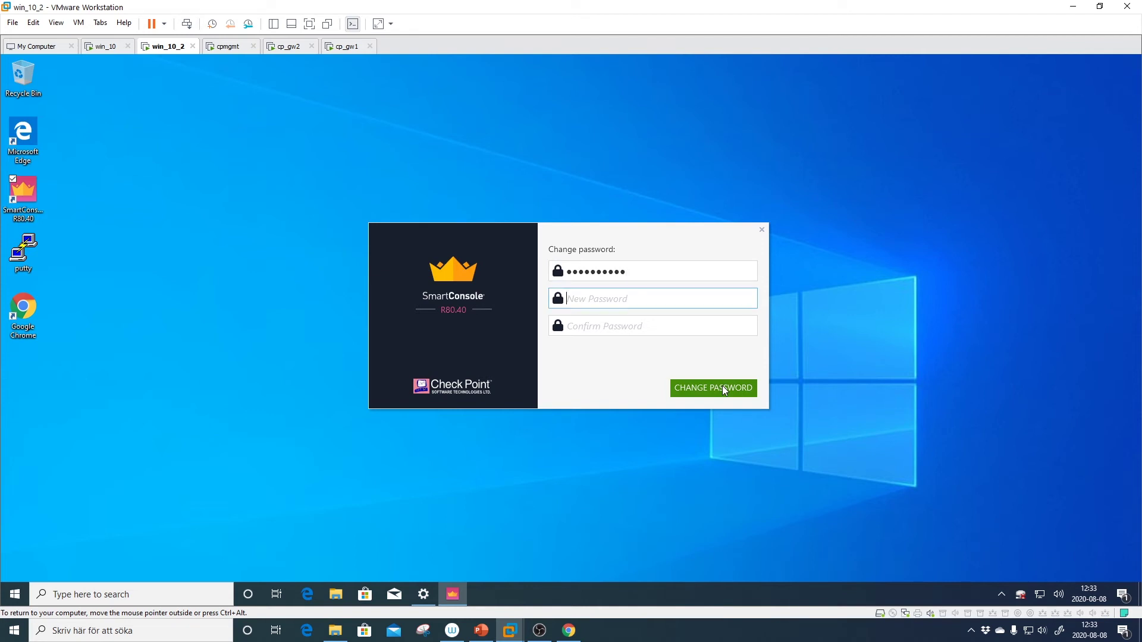
type("••••••••")
key("Tab")
type("••••••••")
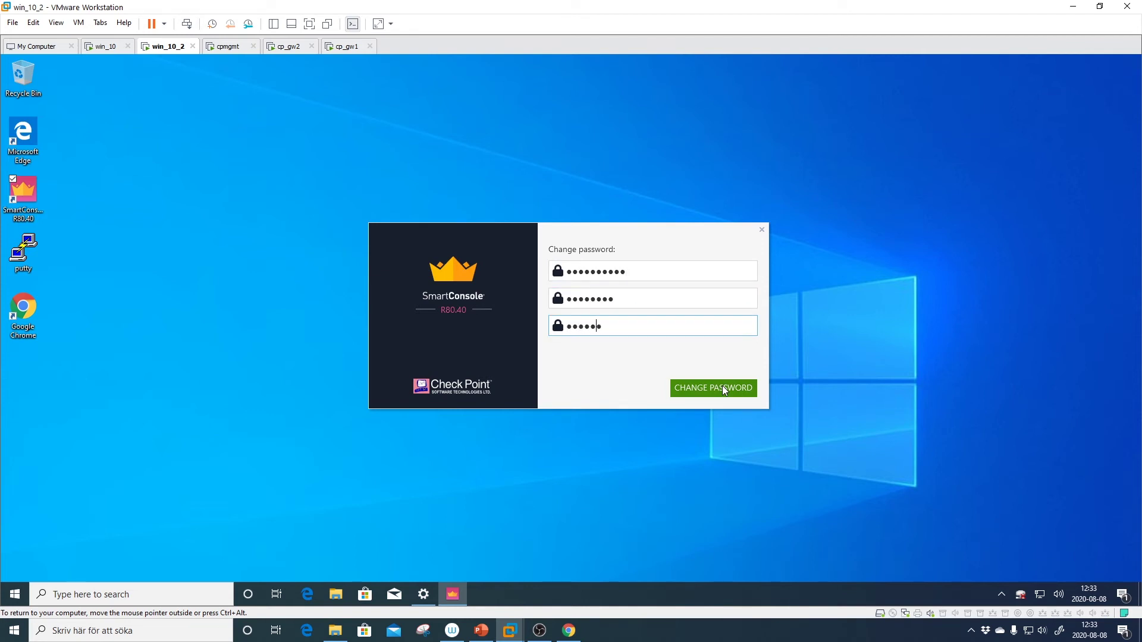
key("Return")
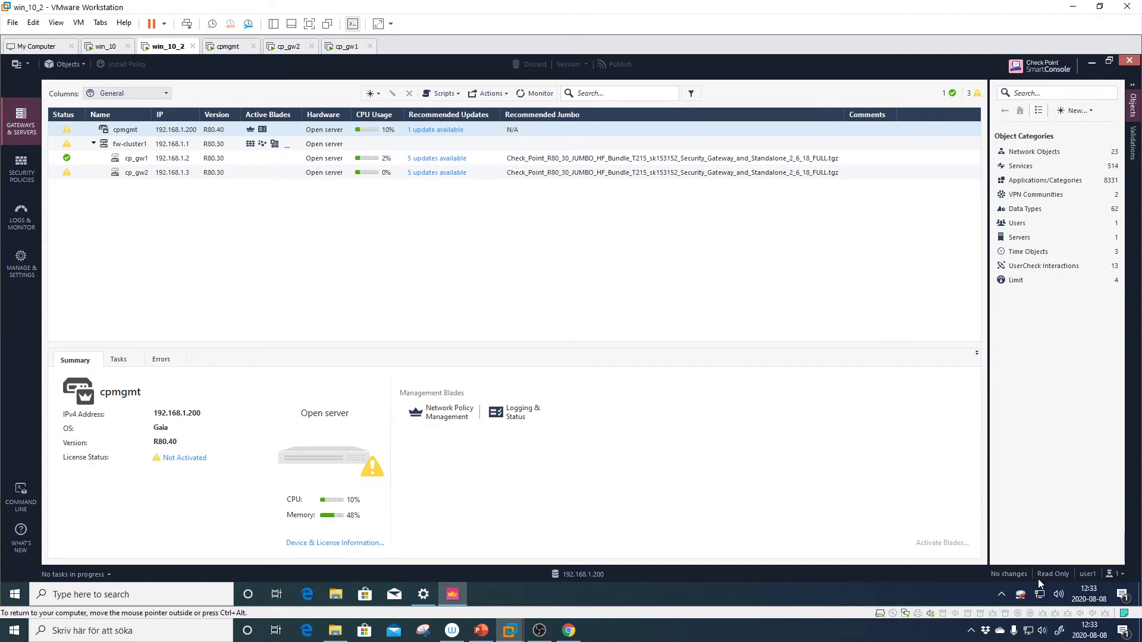
- Open View Sessions from Connected Administrators and inspect the read-only and read-write admin sessions
left_click(1116, 577)
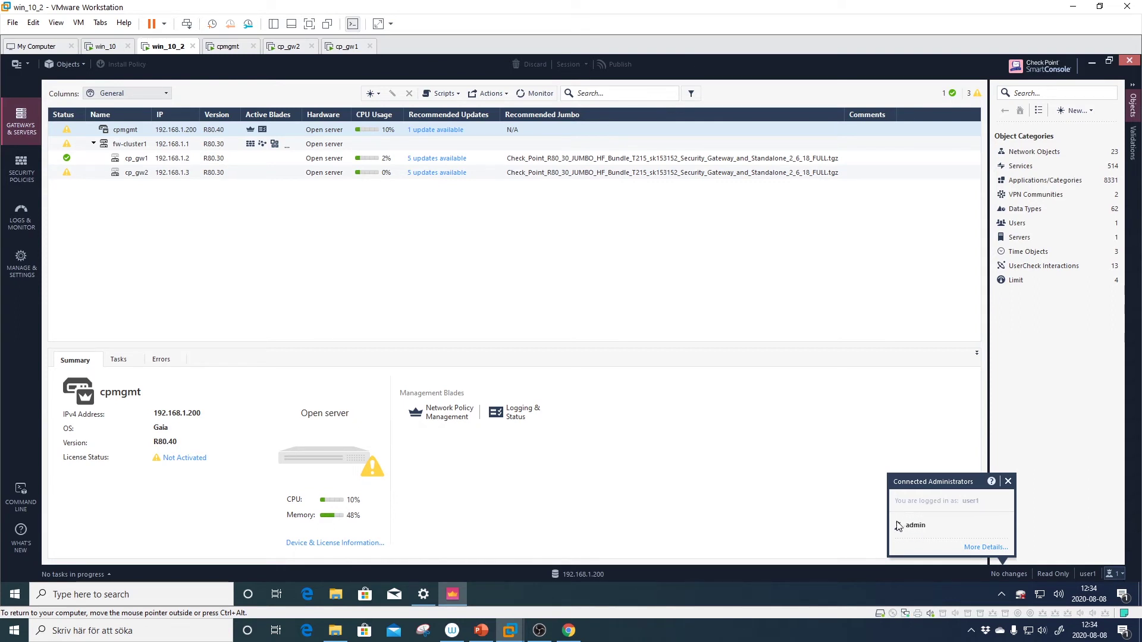
left_click(978, 548)
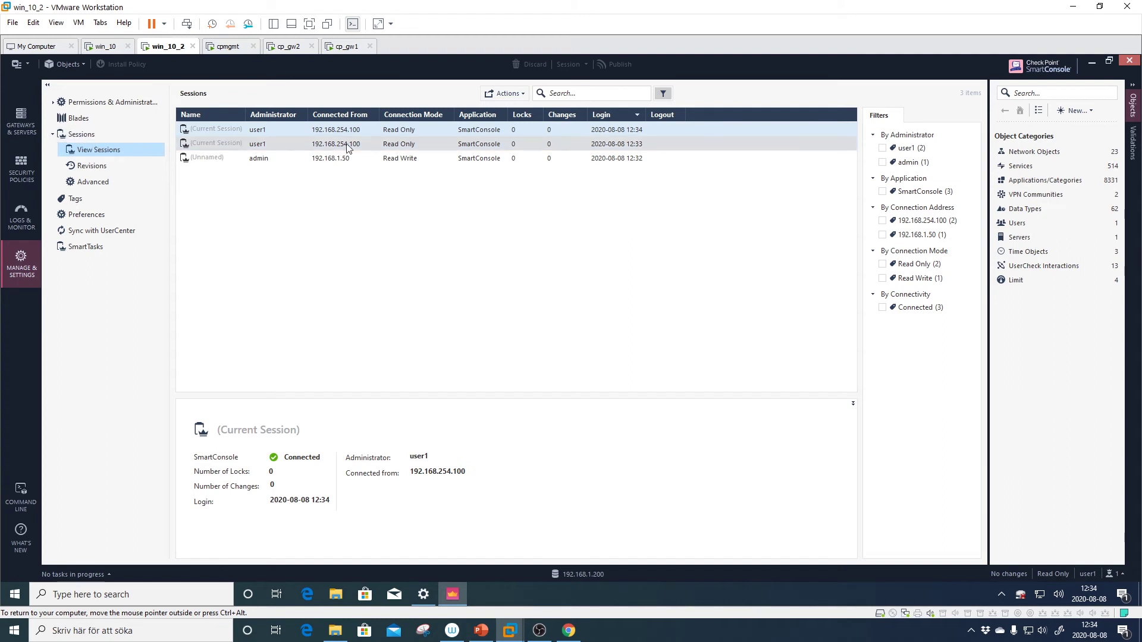
left_click(321, 159)
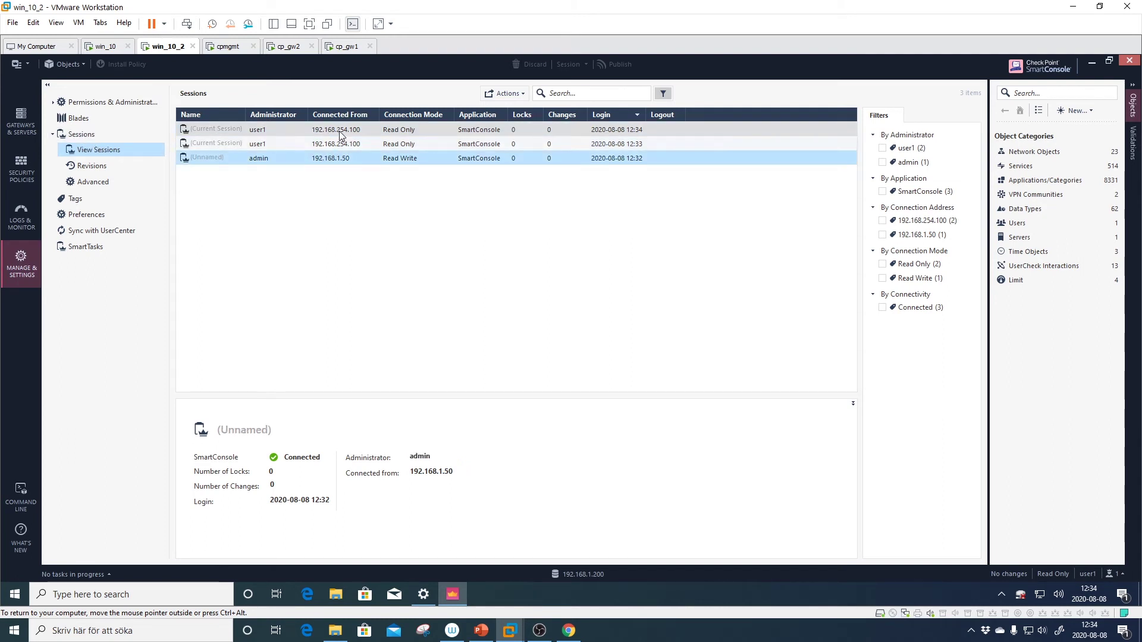
left_click(332, 132)
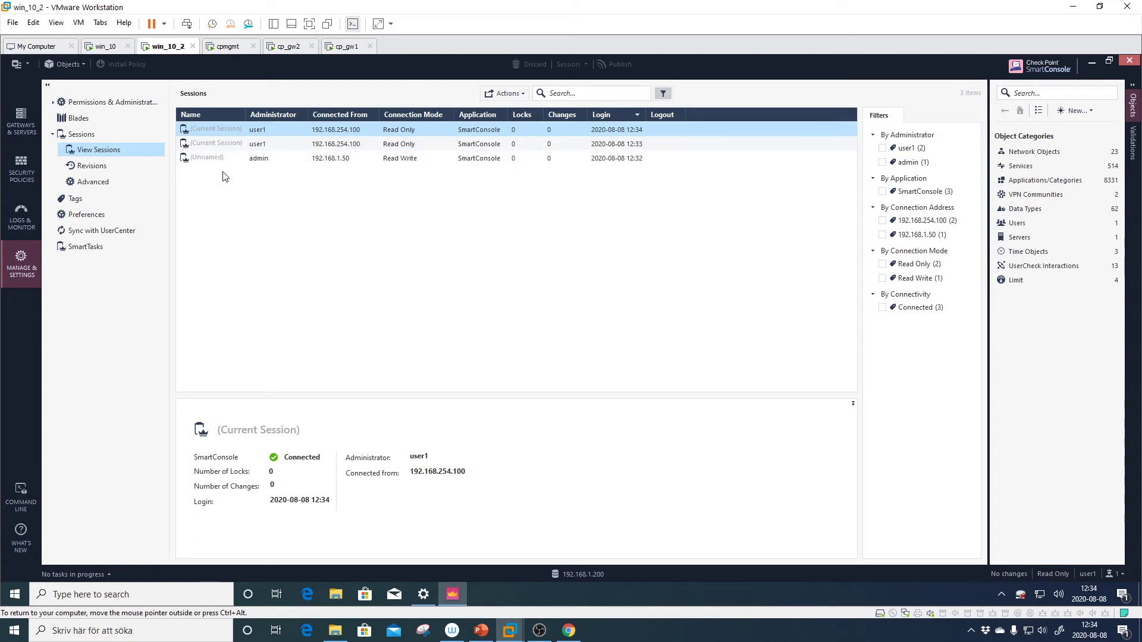
- In the access rulebase, view logs for the smartconsole, Stealth, ping and management rules
left_click(27, 176)
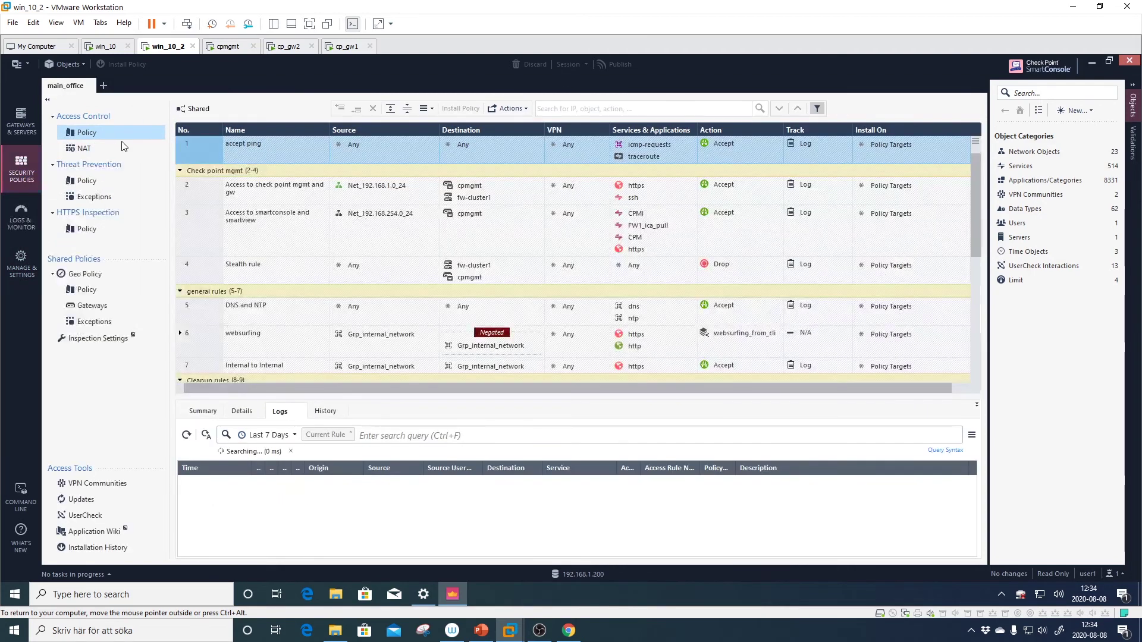
left_click(205, 221)
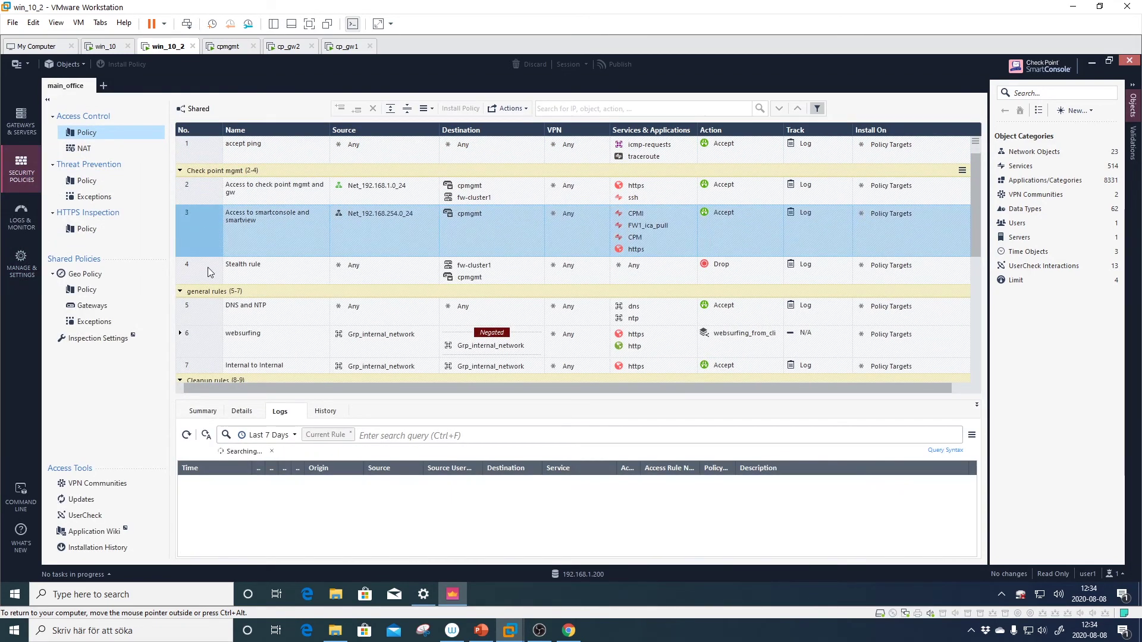
left_click(208, 266)
left_click(194, 154)
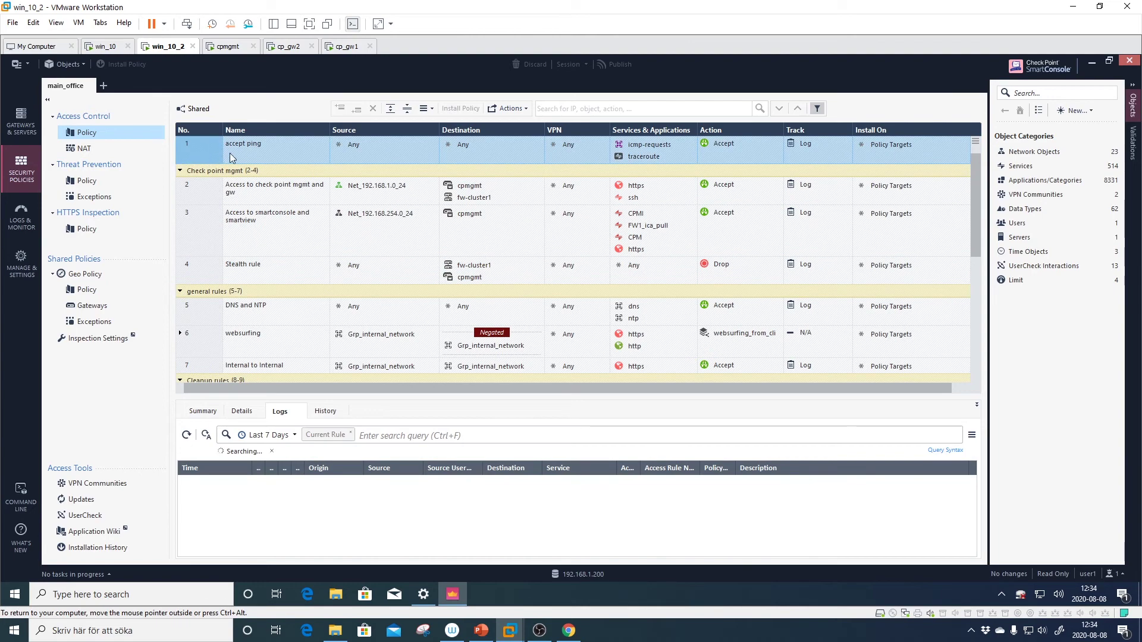
left_click(201, 193)
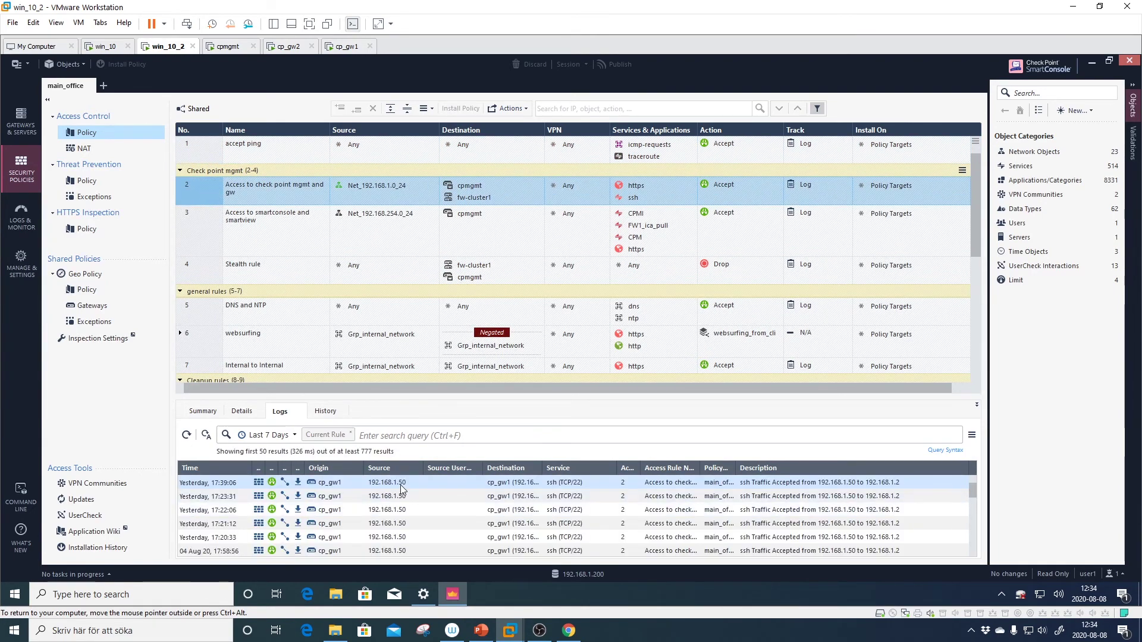
right_click(203, 184)
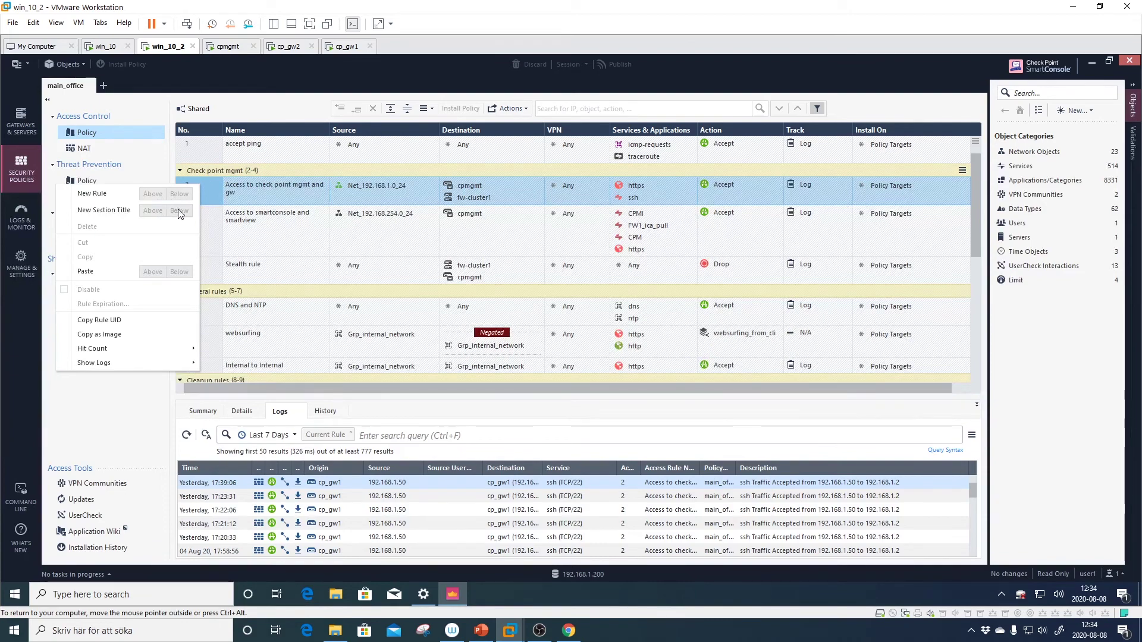
left_click(214, 186)
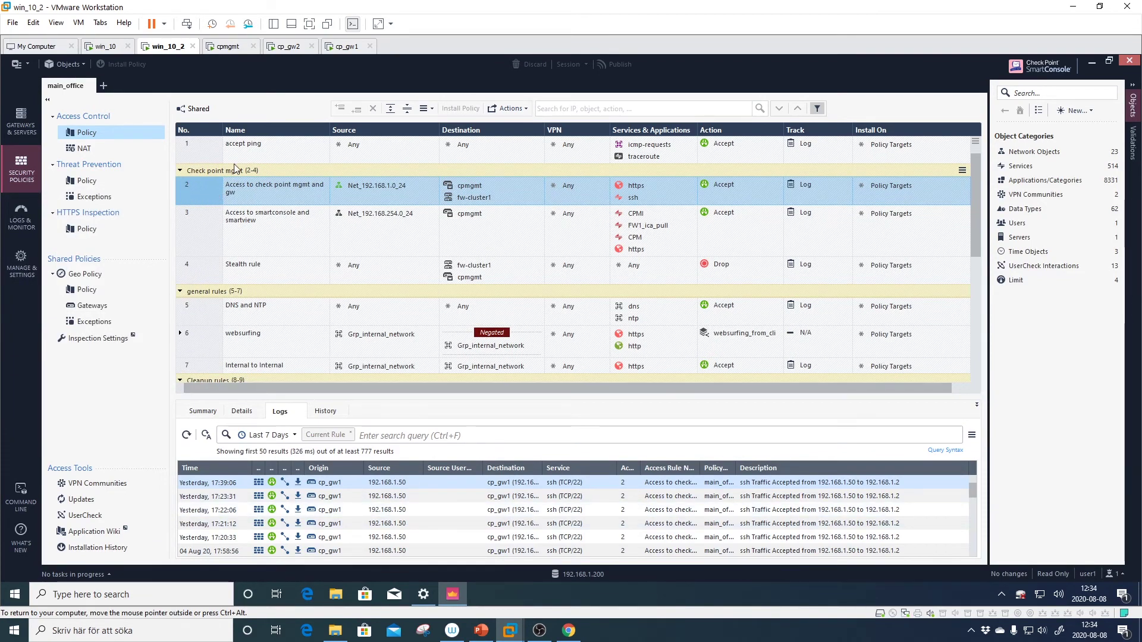
- Add a Hits column, review rule 3 and websurfing logs, then open Logs & Monitor
right_click(243, 132)
left_click(249, 135)
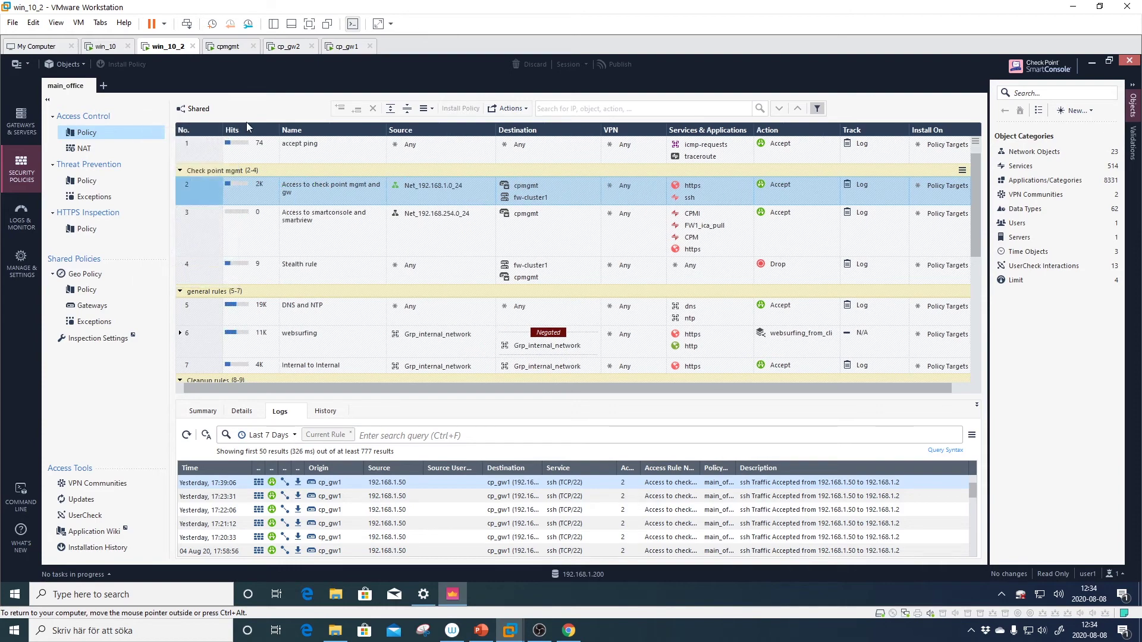
left_click(240, 233)
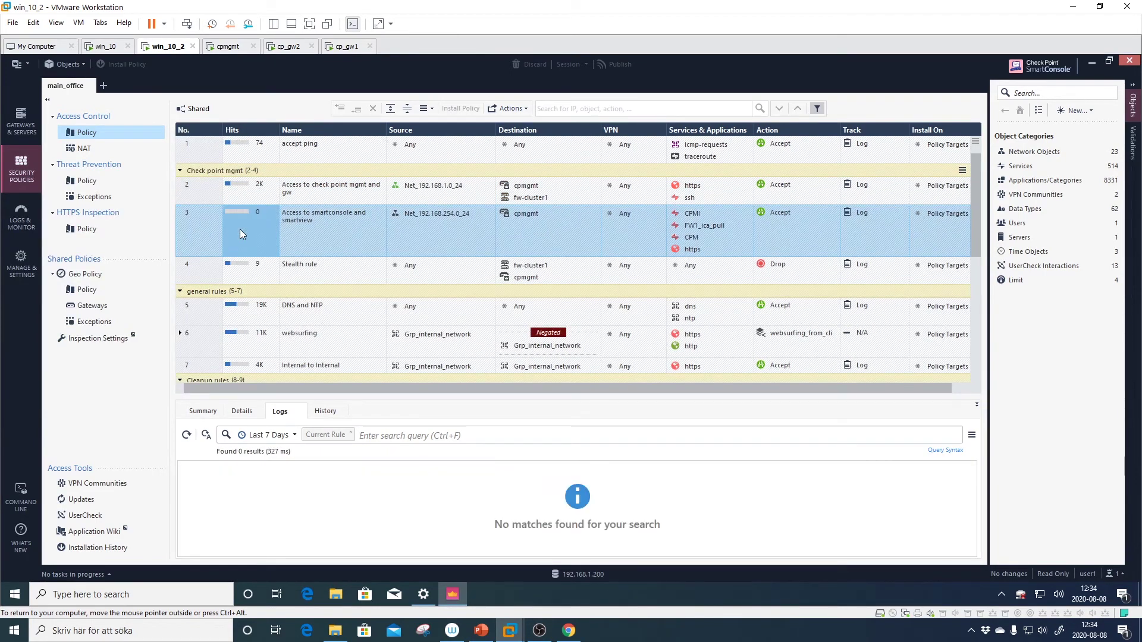
left_click(717, 435)
key("Return")
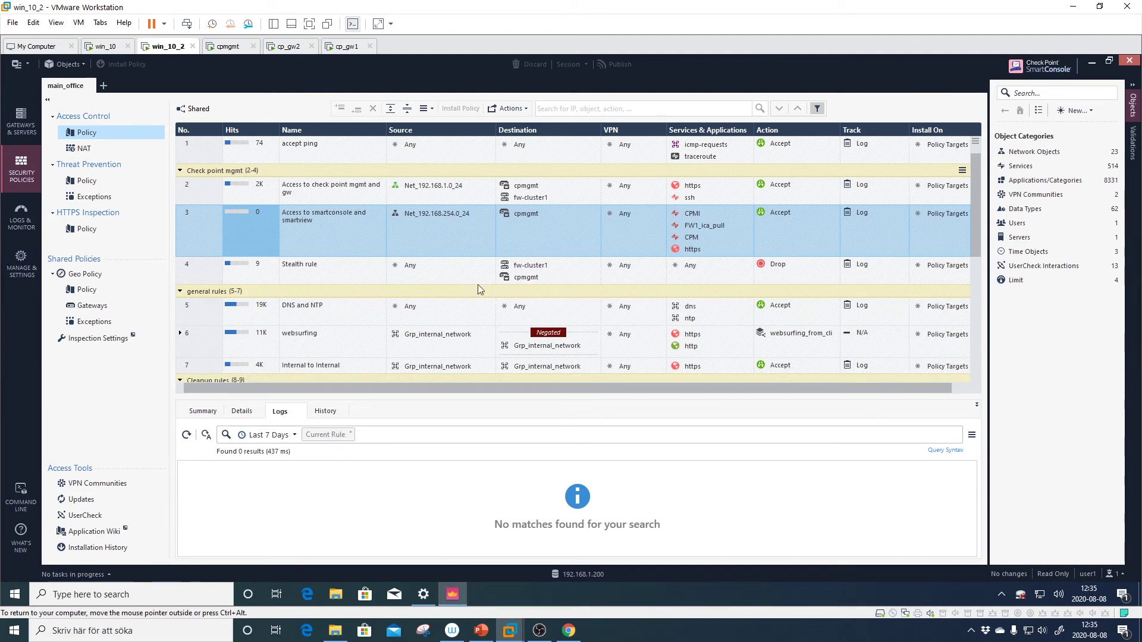
left_click(197, 340)
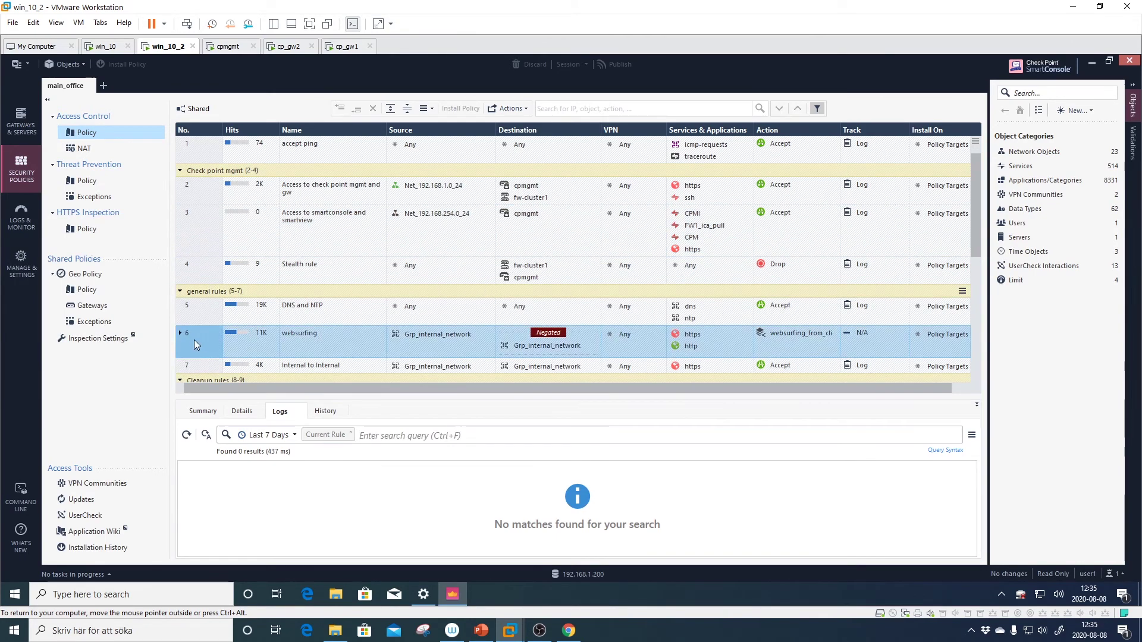
key("Right")
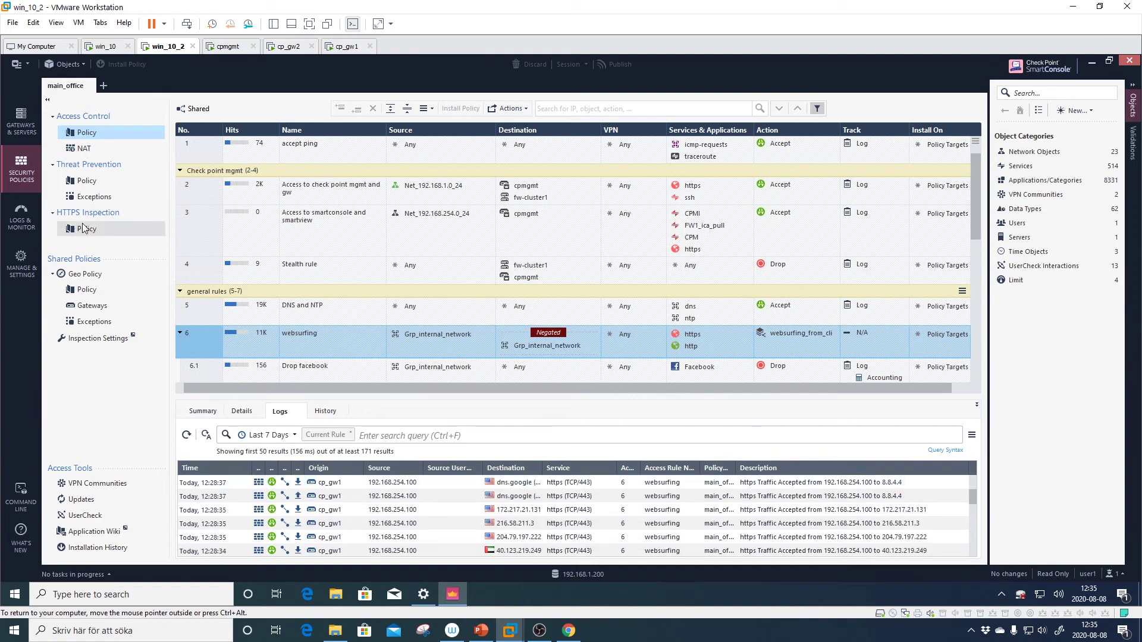
left_click(24, 223)
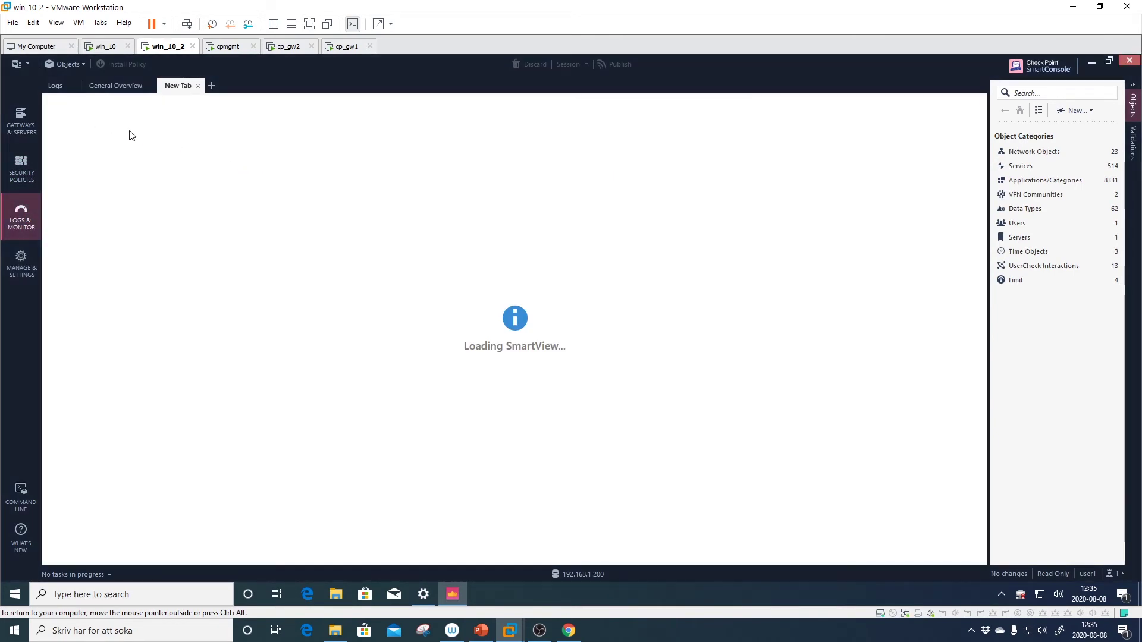
- Rerun the 192.168.254.100 log query and widen the Access Rule Name column to show full names
left_click(59, 89)
left_click(254, 116)
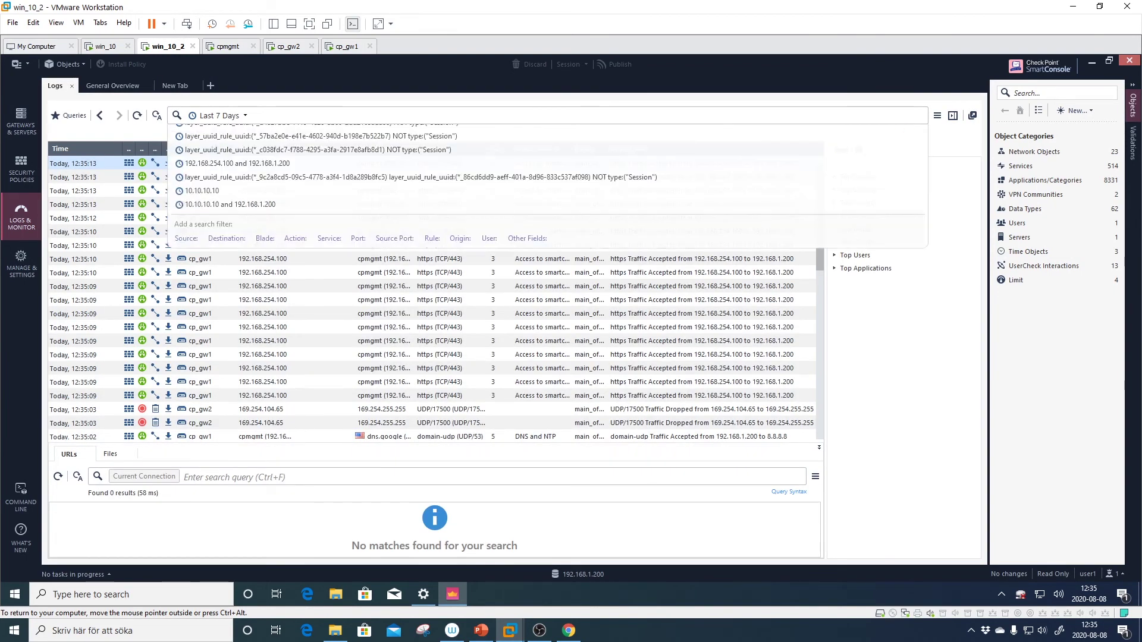
left_click(245, 136)
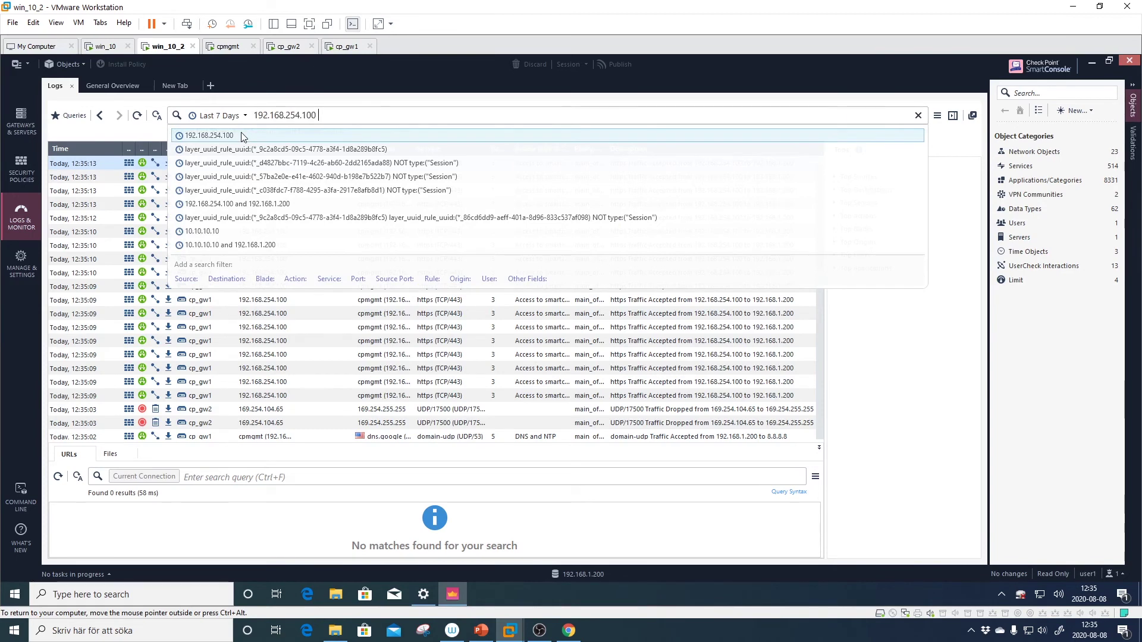
key("Return")
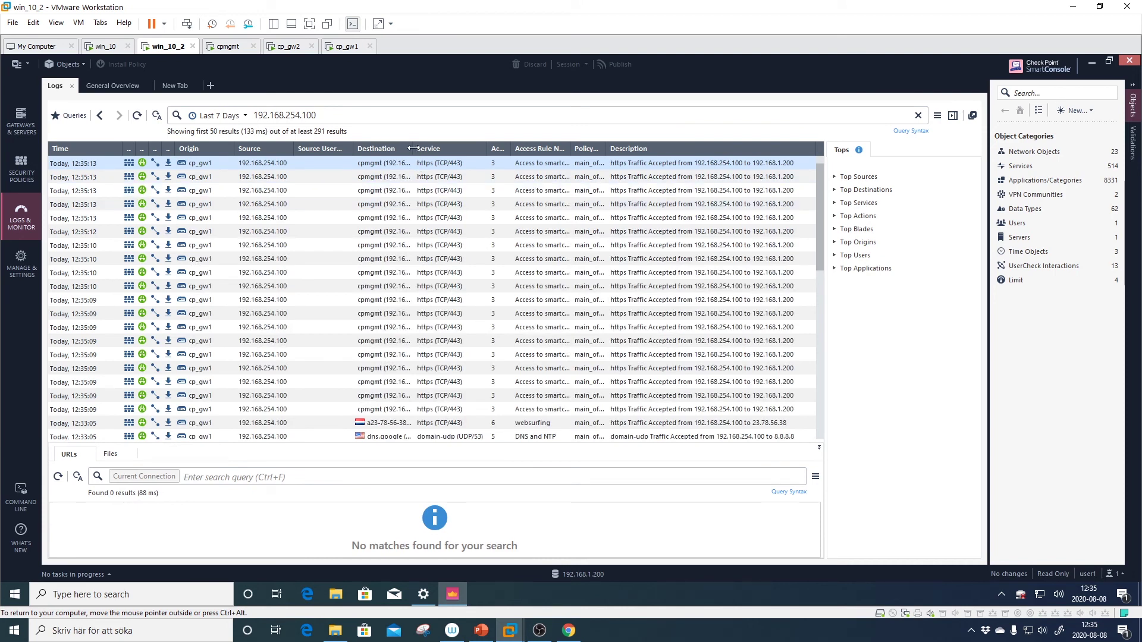
left_click_drag(413, 148, 453, 150)
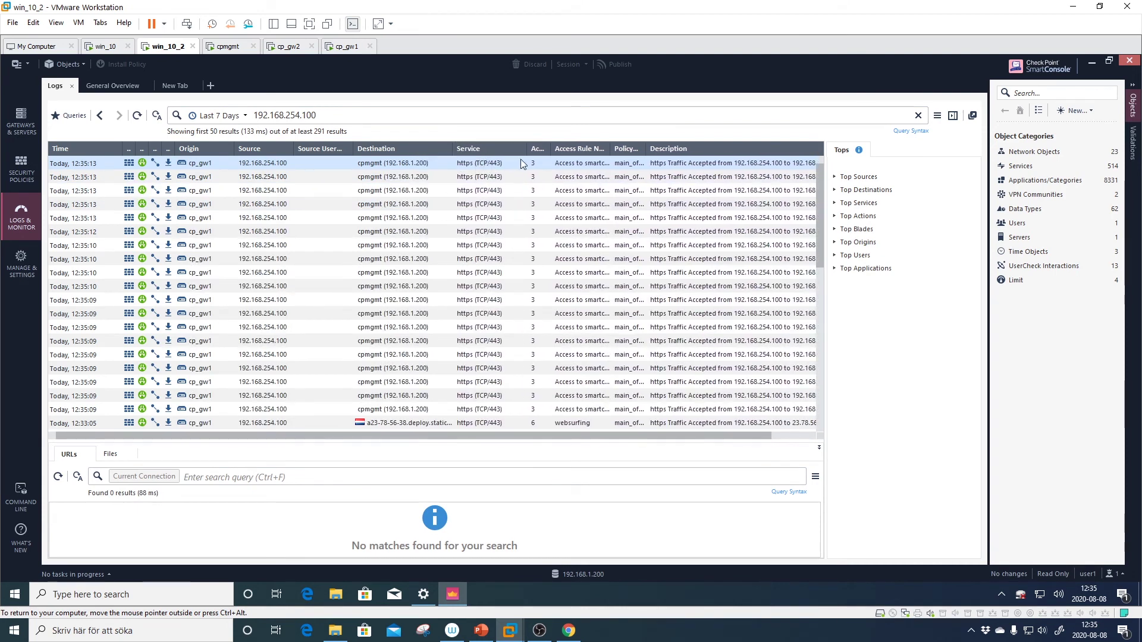
left_click_drag(611, 149, 683, 148)
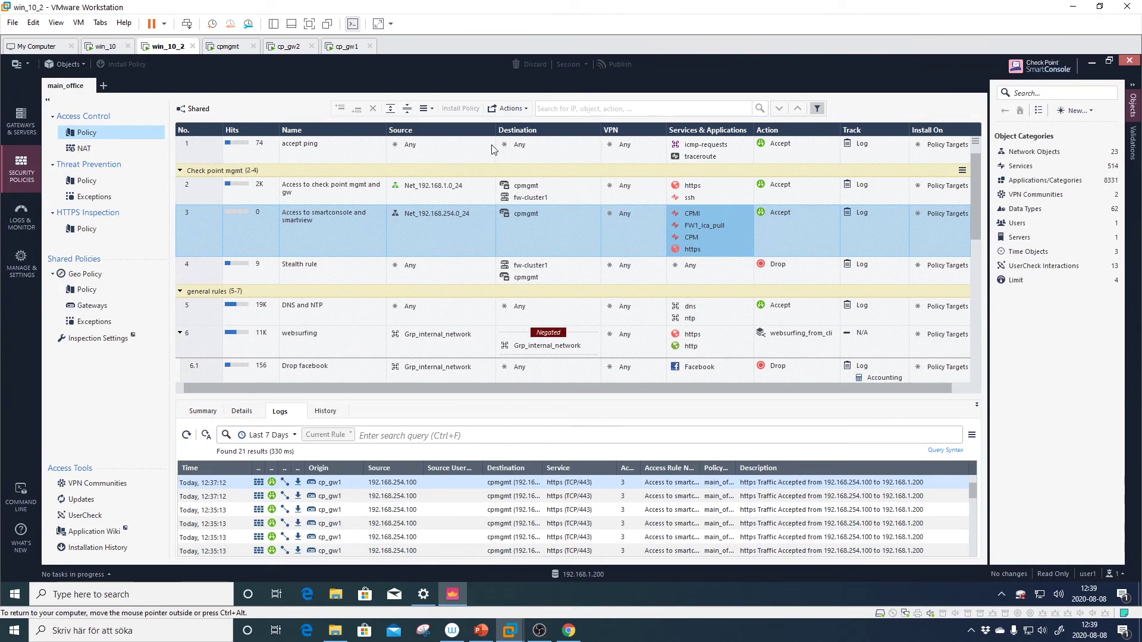
left_click(526, 110)
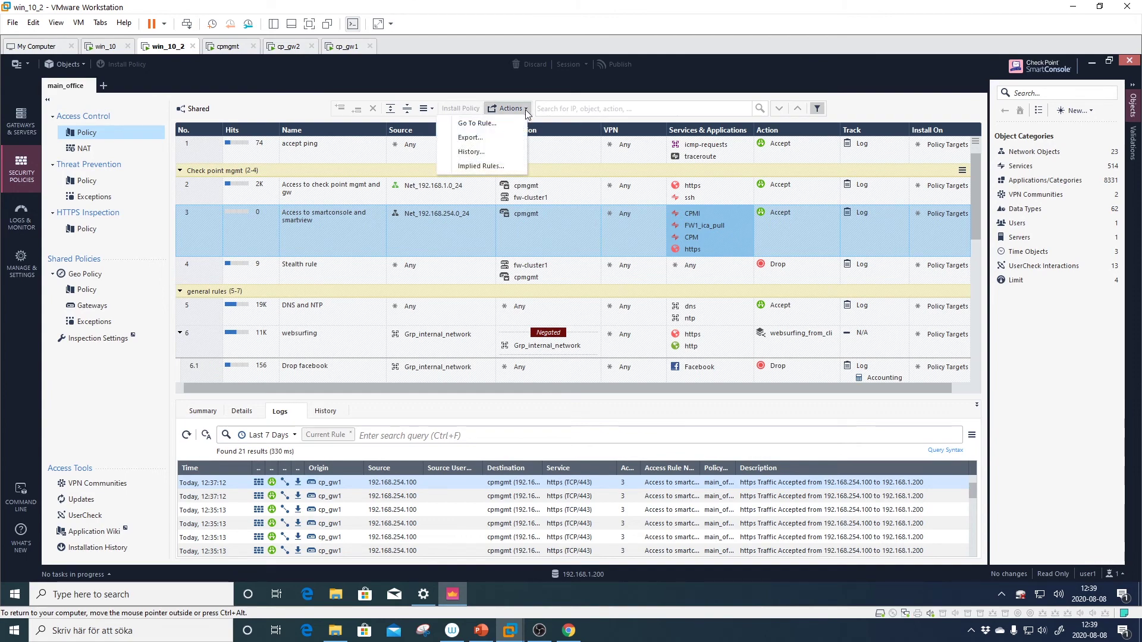
left_click(485, 169)
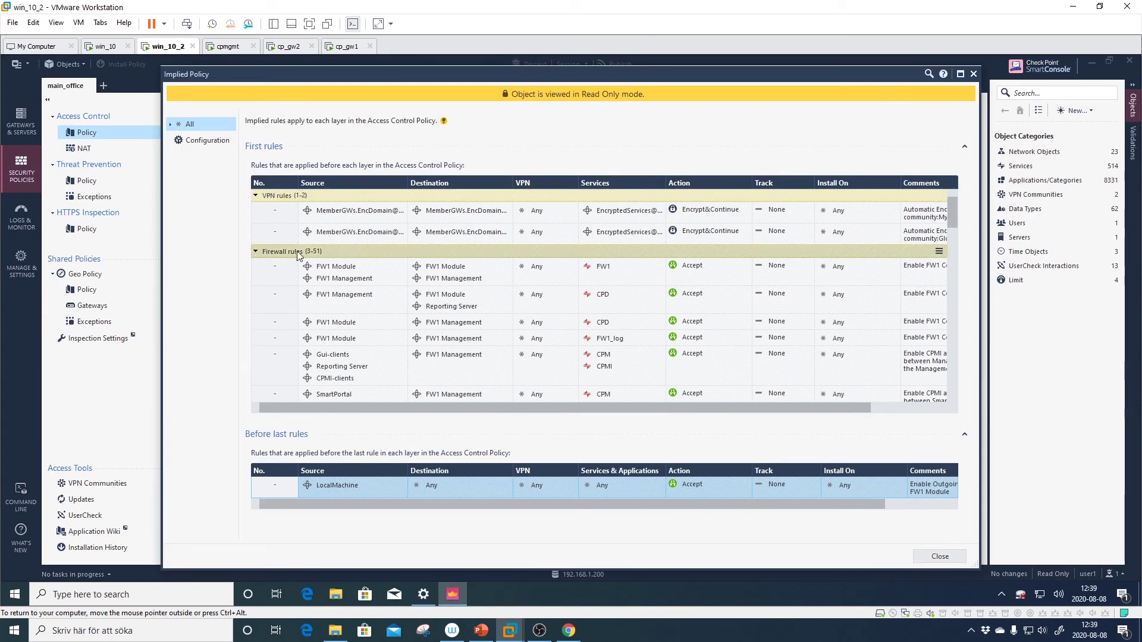
left_click(321, 360)
left_click(438, 356)
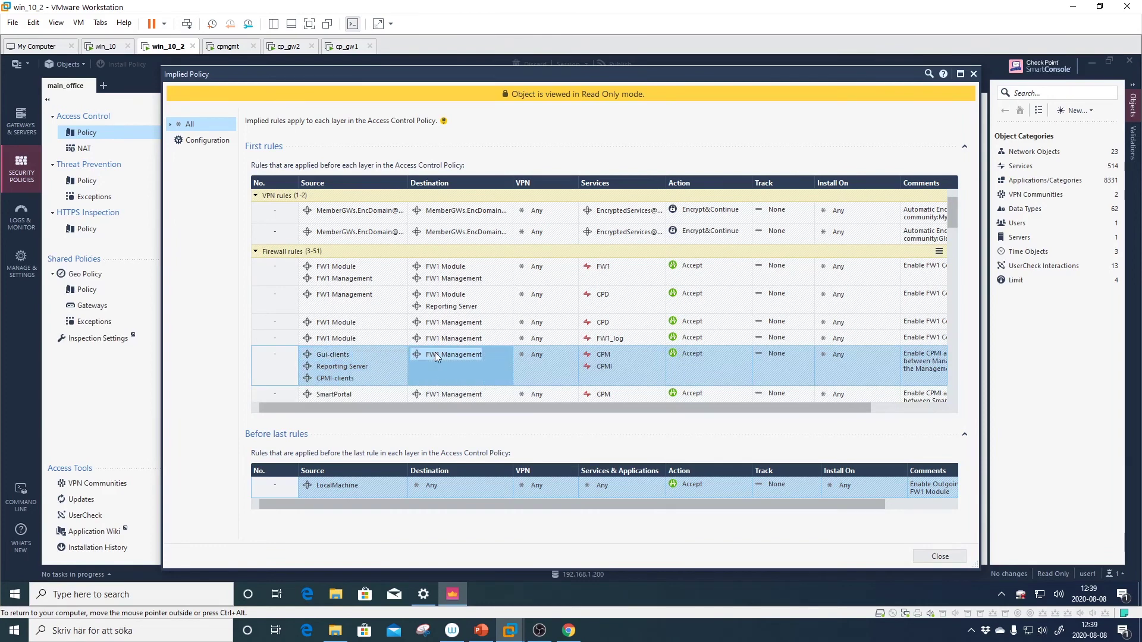
mouse_move(607, 369)
left_click(940, 556)
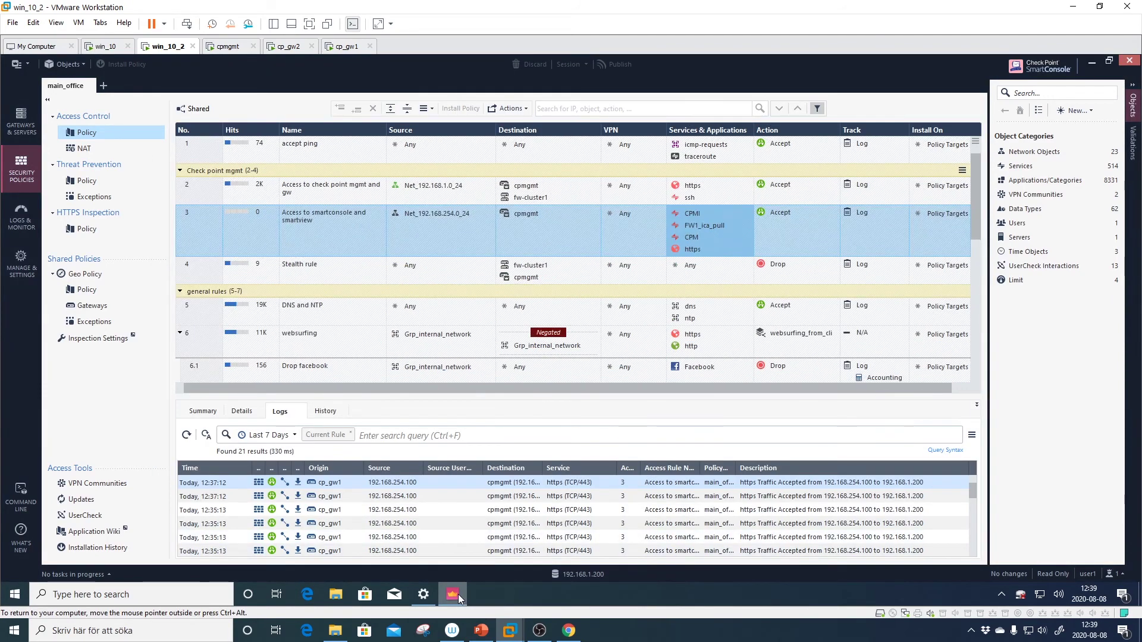
- Enable Log Implied Rules in the implied policy configuration and publish the change
left_click(105, 47)
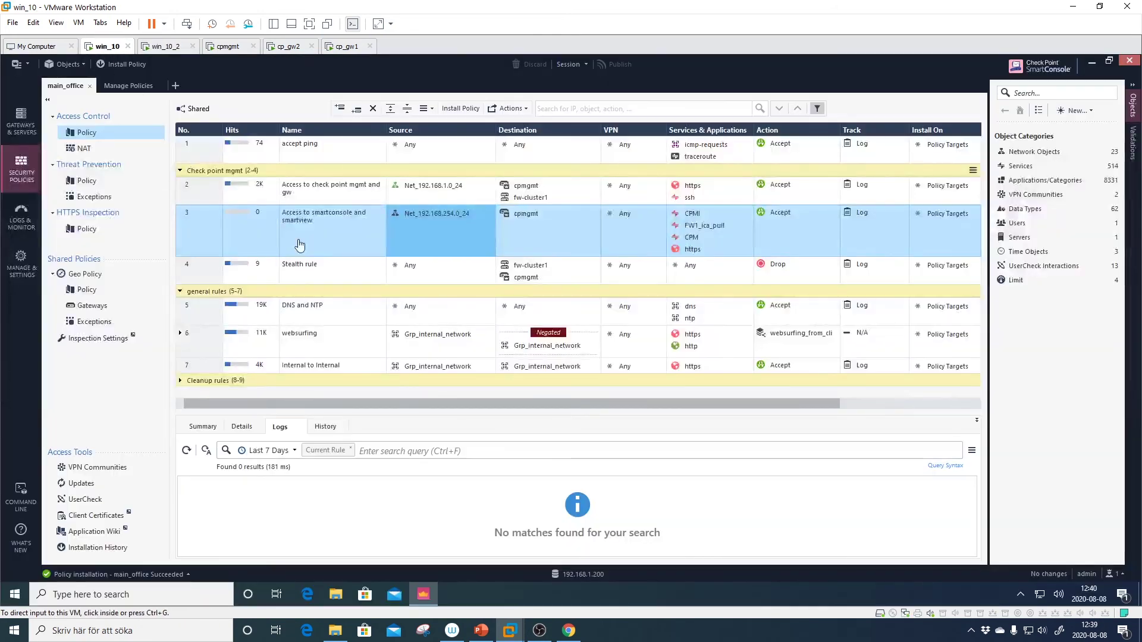
left_click(515, 108)
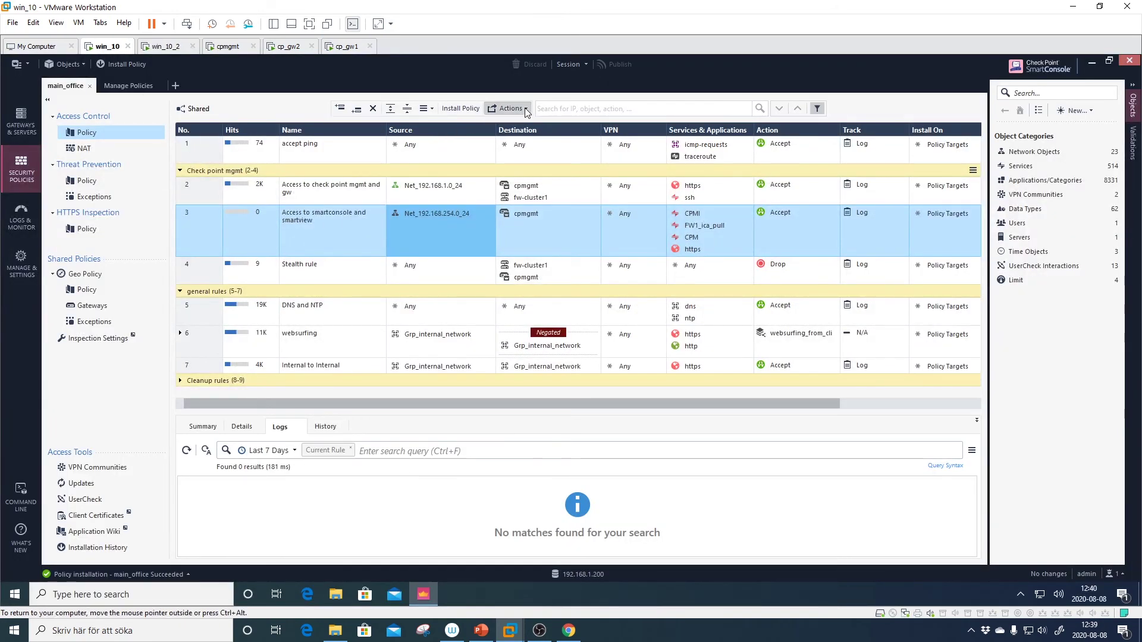
left_click(495, 169)
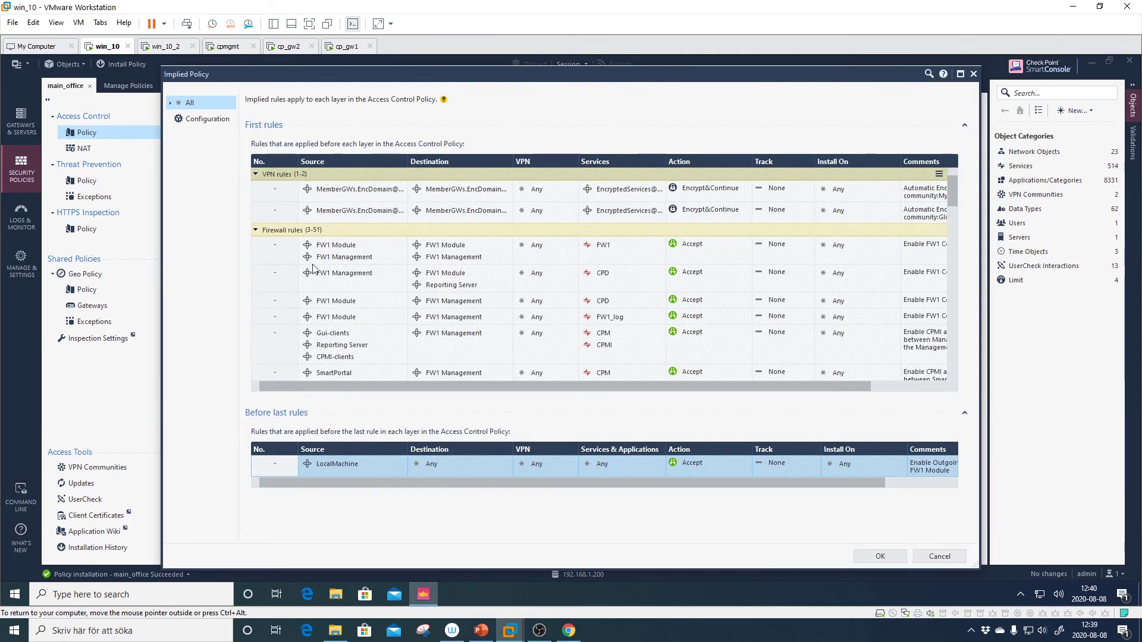
left_click(207, 121)
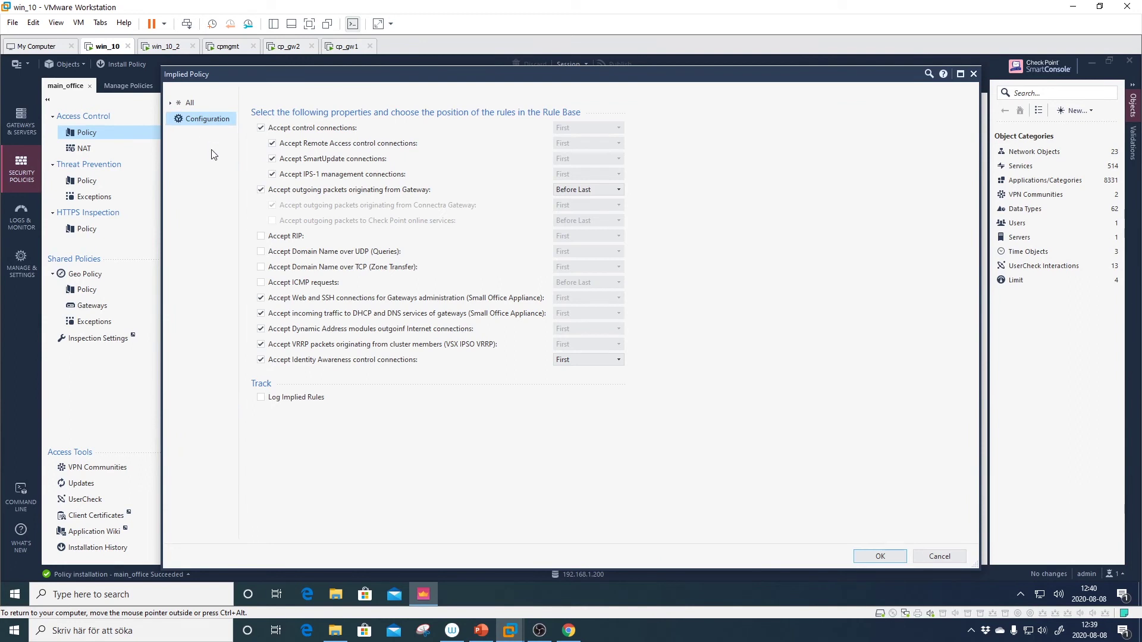
left_click(277, 399)
left_click(880, 557)
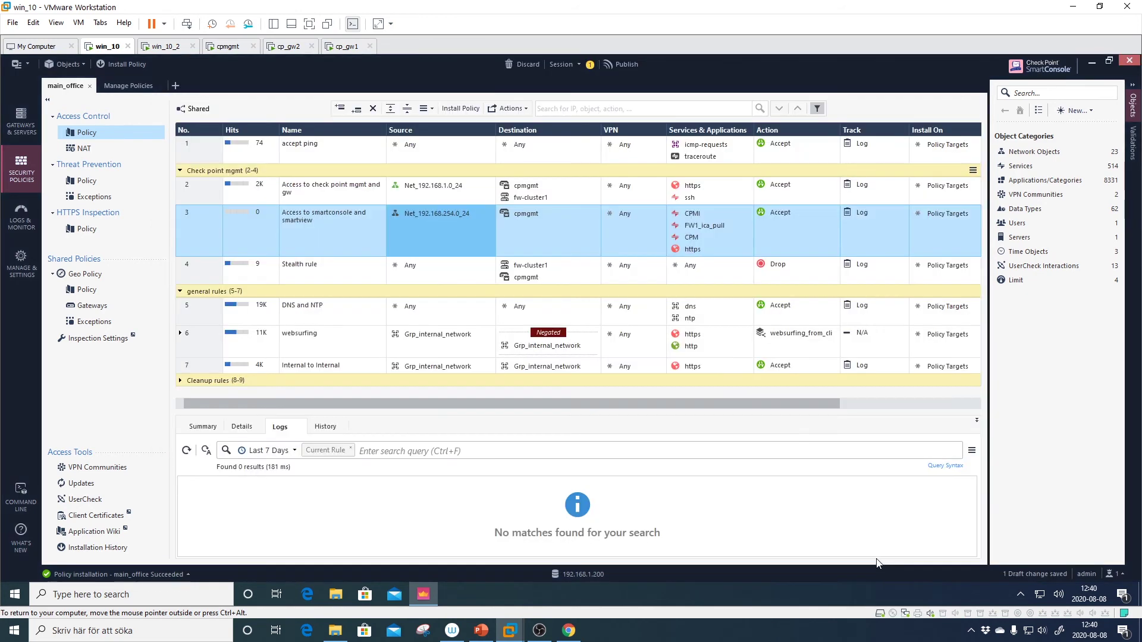
left_click(623, 66)
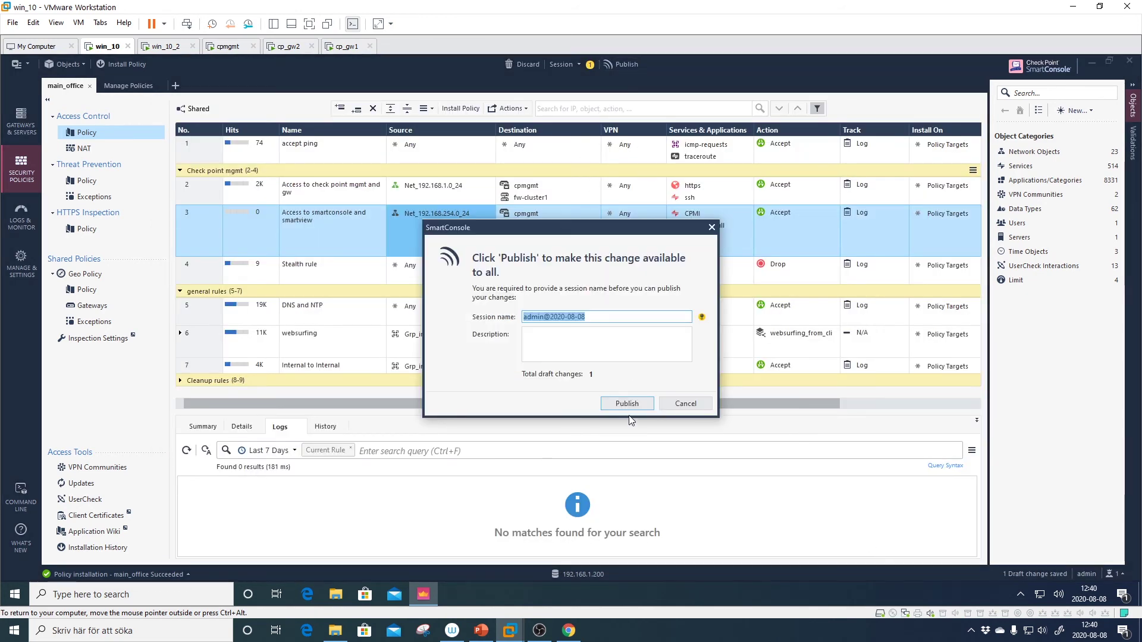
left_click(633, 404)
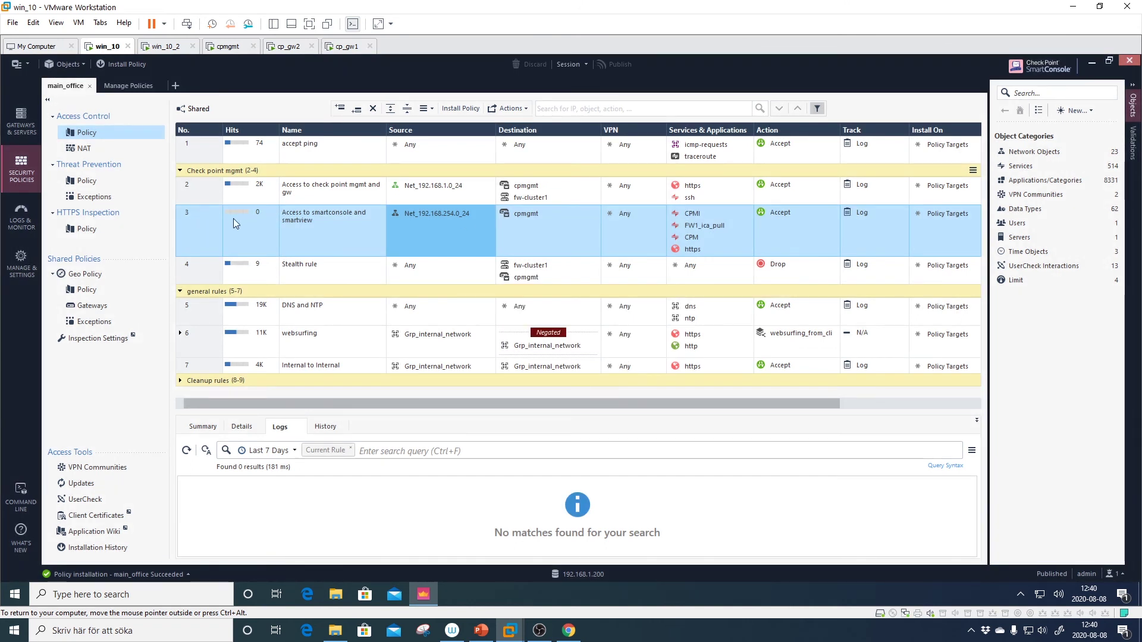
- Review the implied policy rules and their configuration from rule 3, closing without changes
left_click(213, 226)
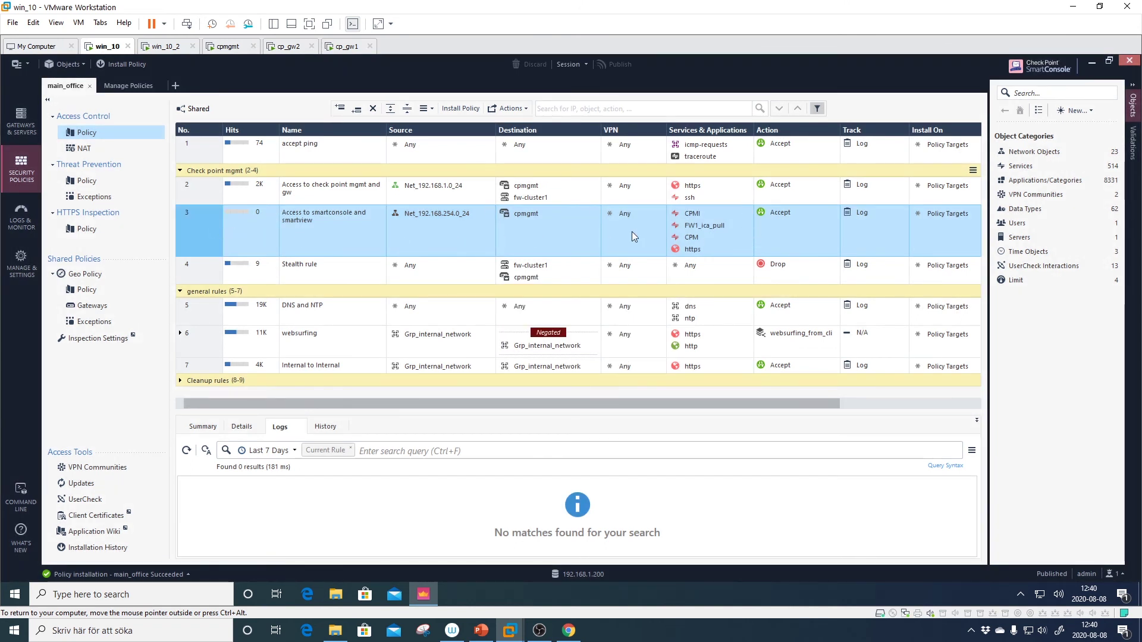
mouse_move(248, 217)
mouse_move(445, 213)
left_click(506, 108)
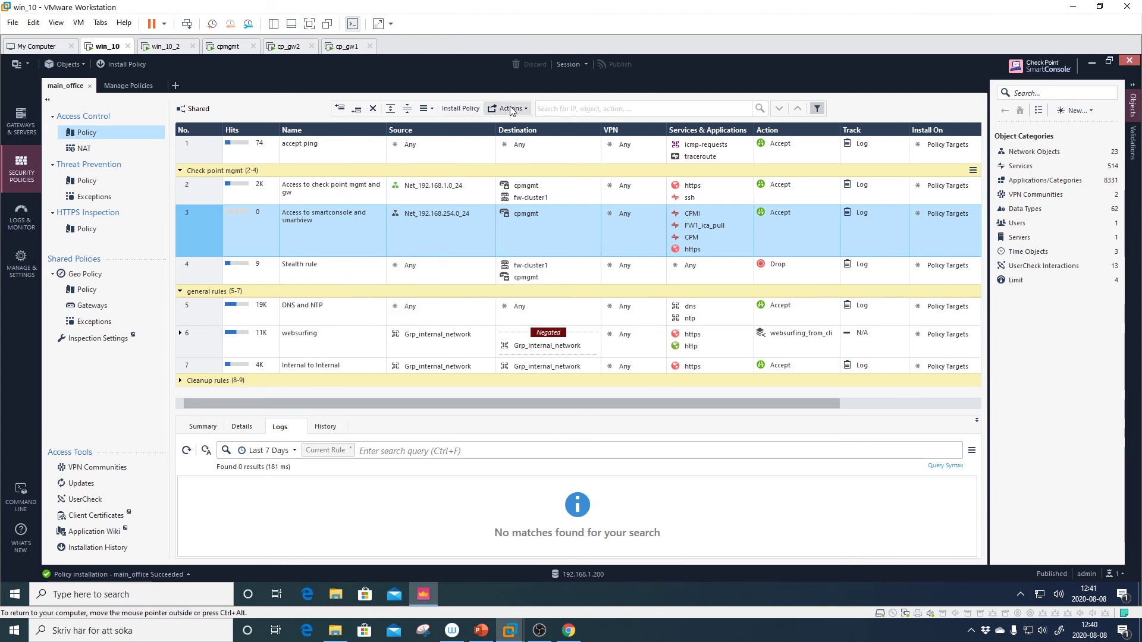
left_click(479, 167)
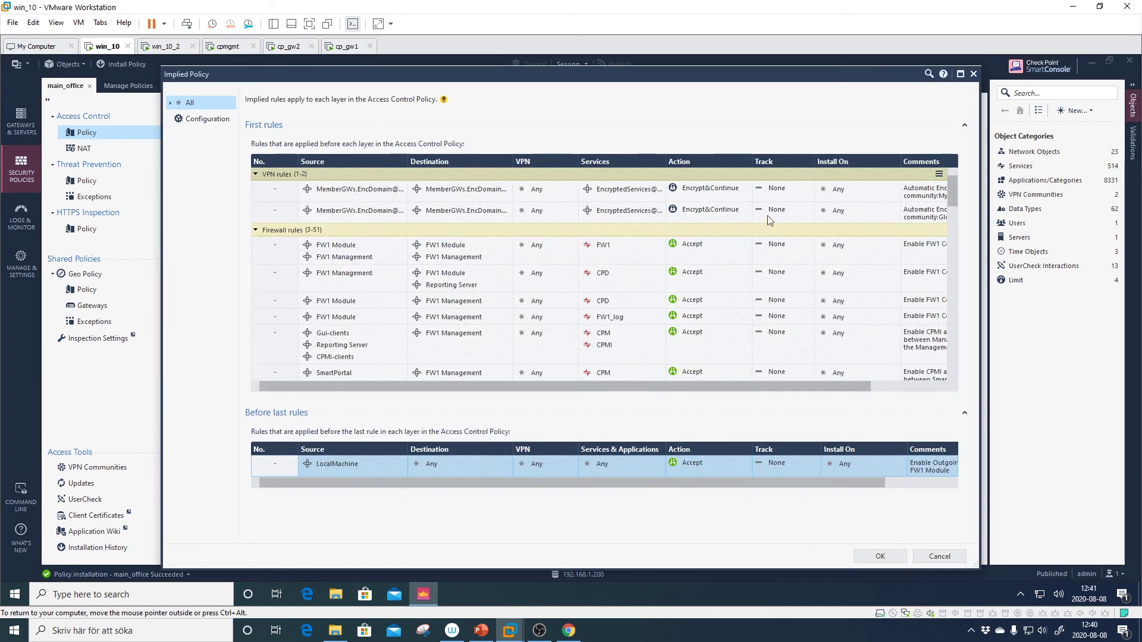
left_click(232, 122)
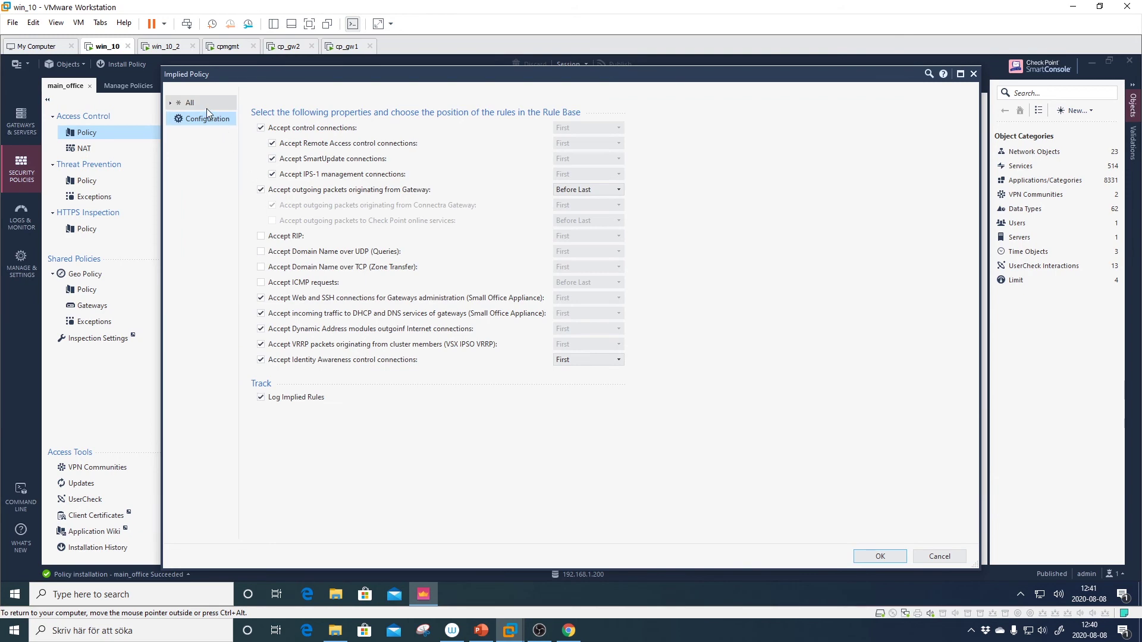
left_click(941, 555)
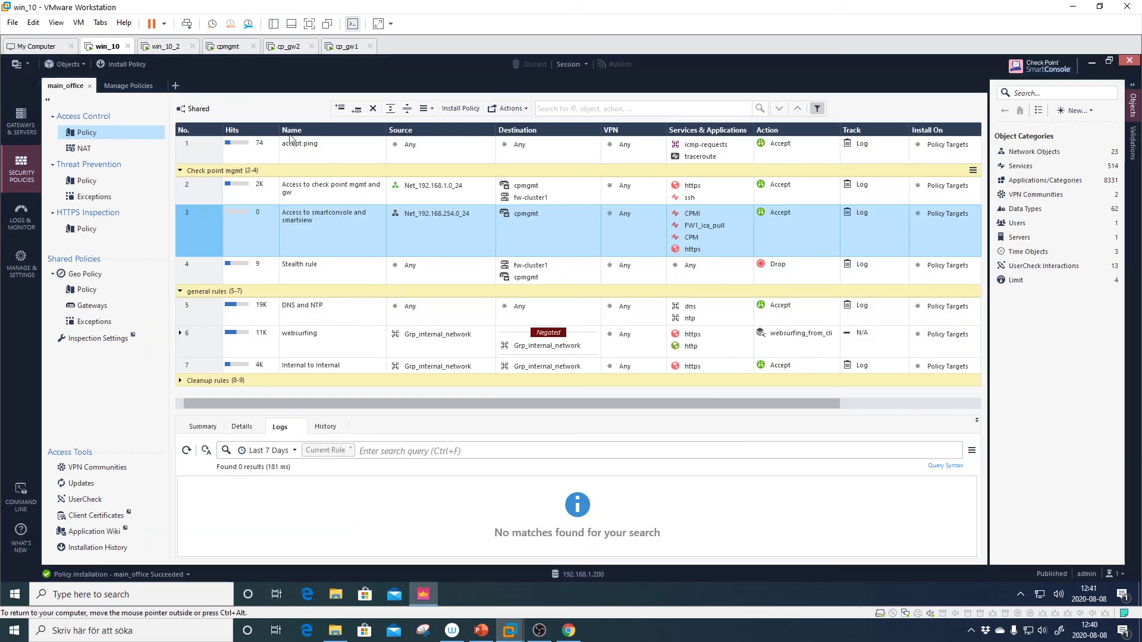
- Install the main_office policy on the gateways past the license warning, then move to win_10_2
left_click(139, 63)
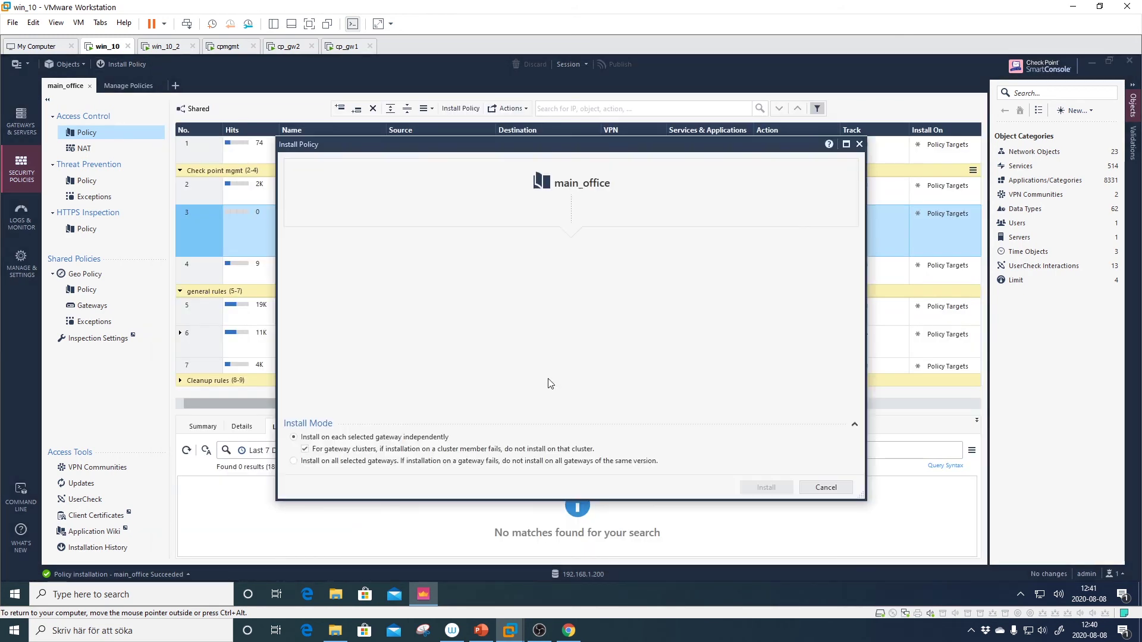
left_click(756, 490)
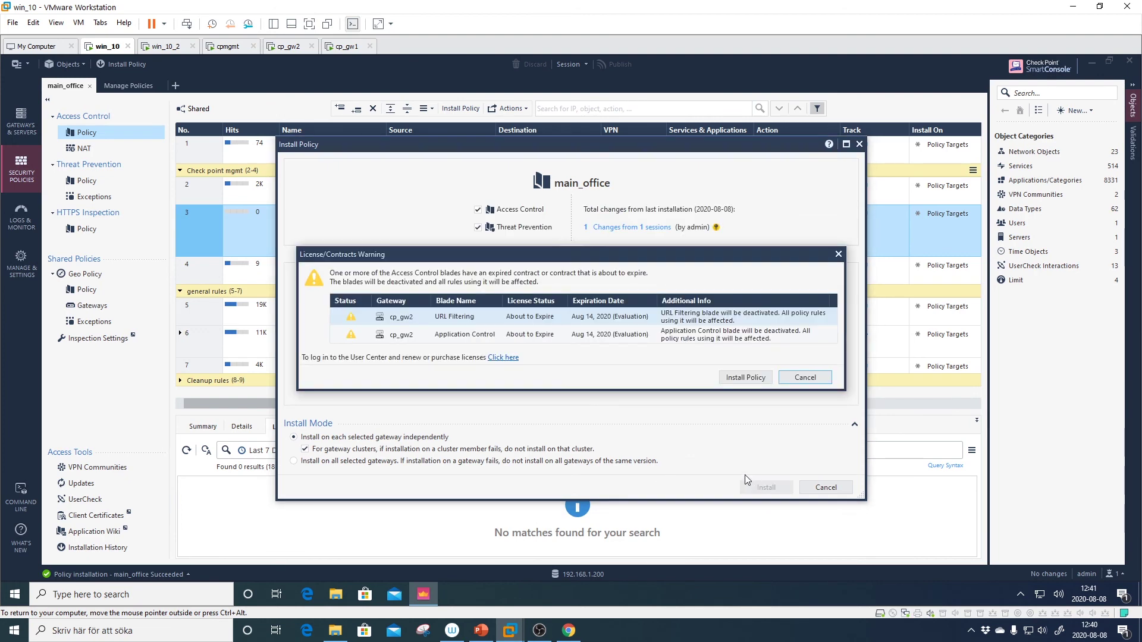
left_click(745, 377)
left_click(21, 217)
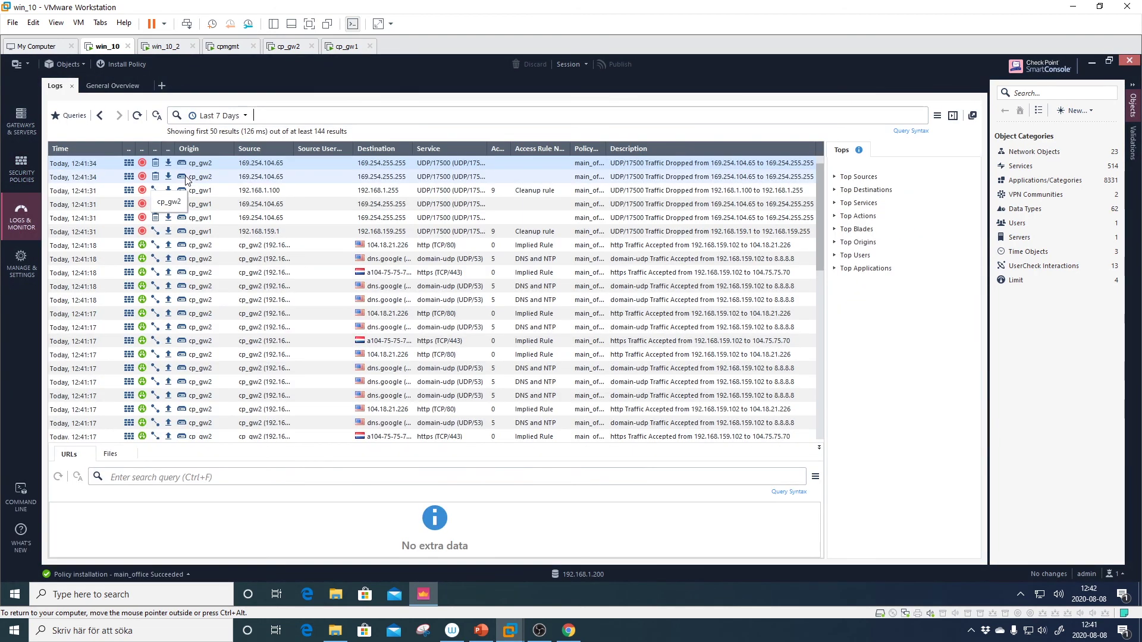
left_click(162, 51)
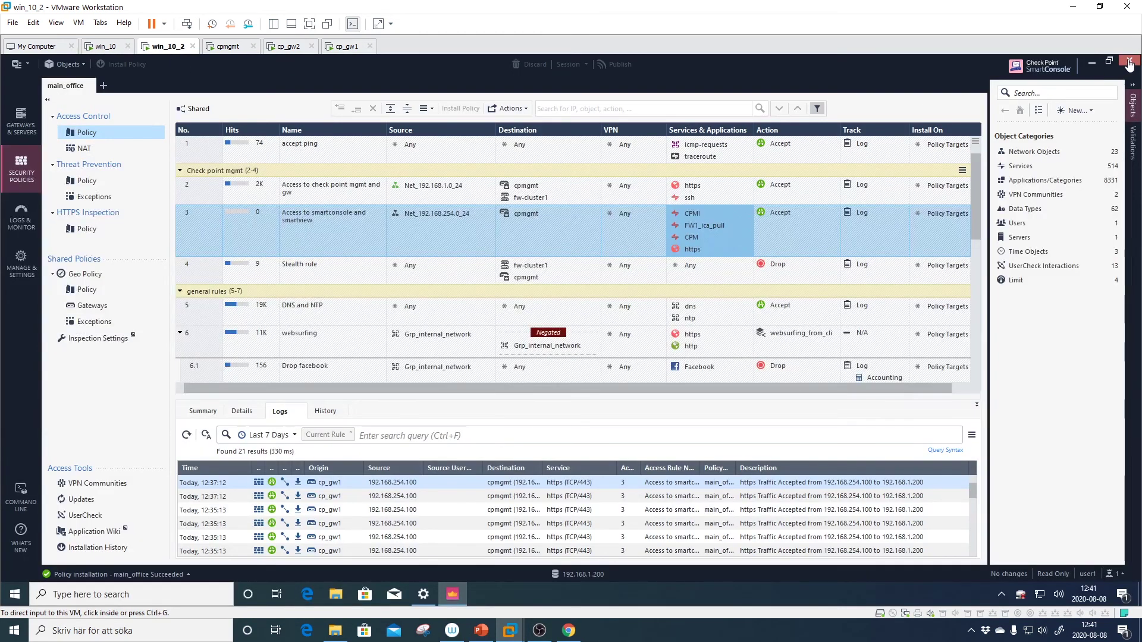
- Restart SmartConsole from the desktop and log in with the management password
left_click(1129, 60)
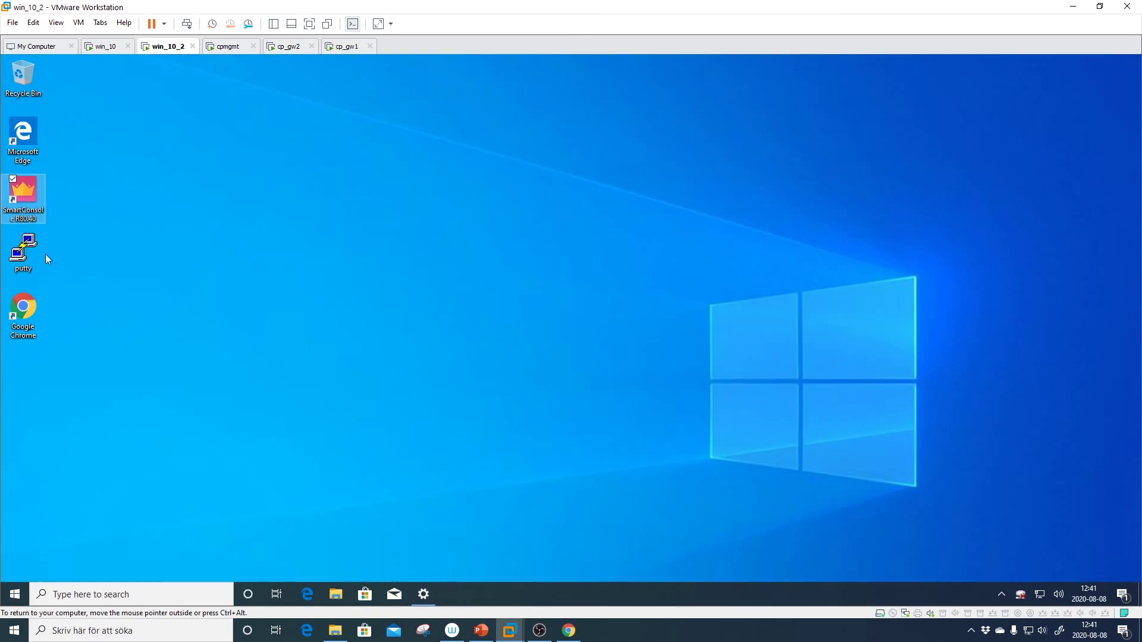
left_click(22, 193)
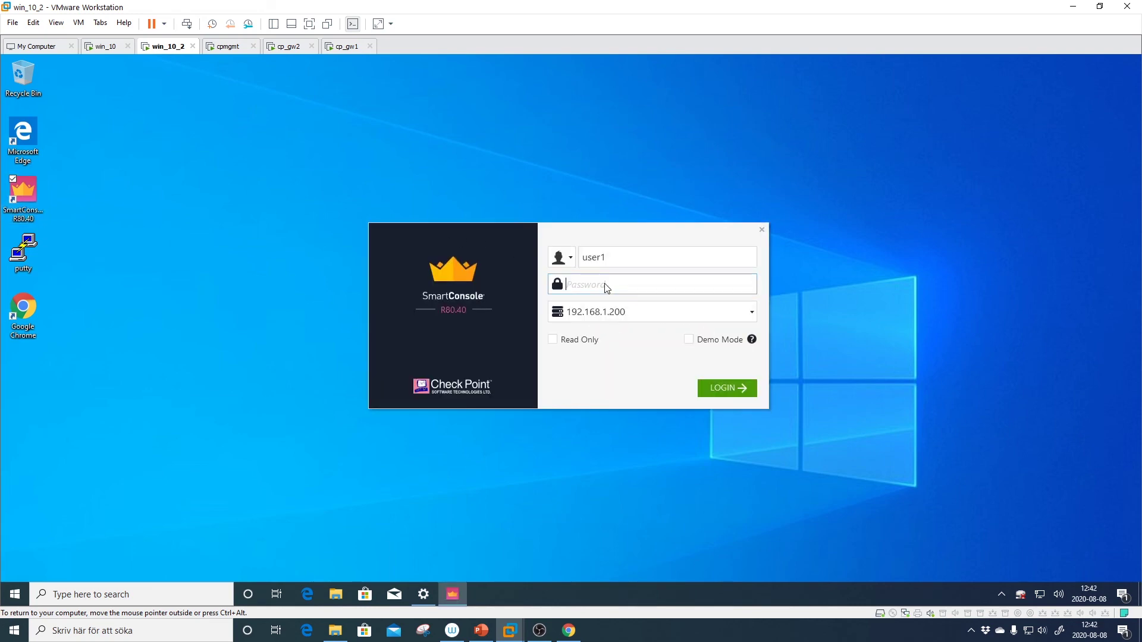
key("Return")
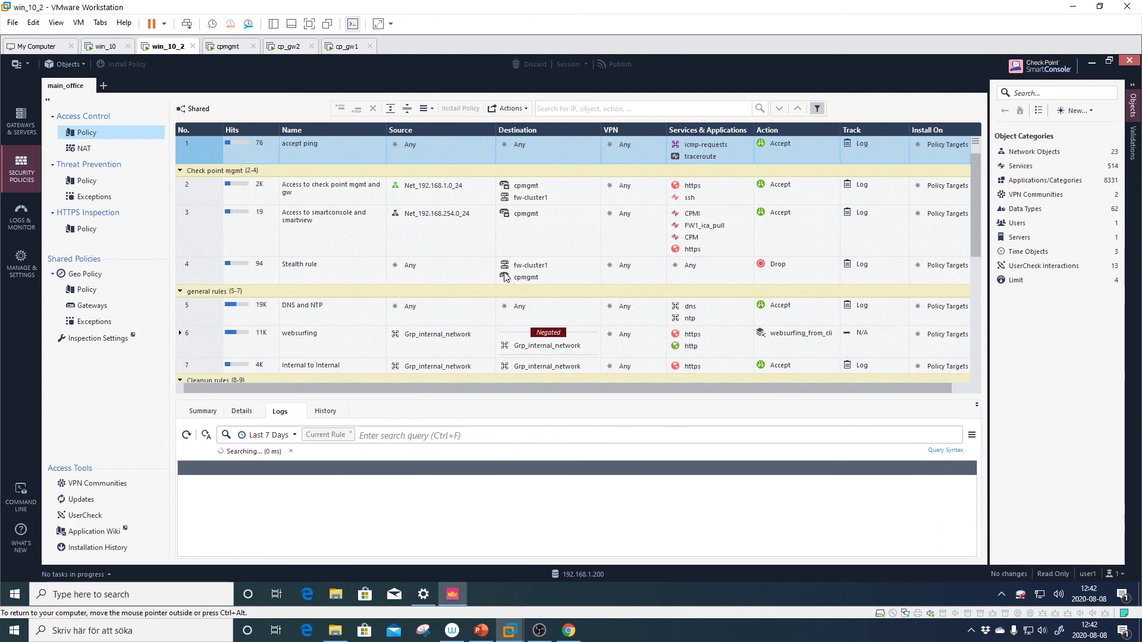
- Select rule 3 and enlarge the Logs pane to show its https hits from 192.168.254.100
left_click(248, 219)
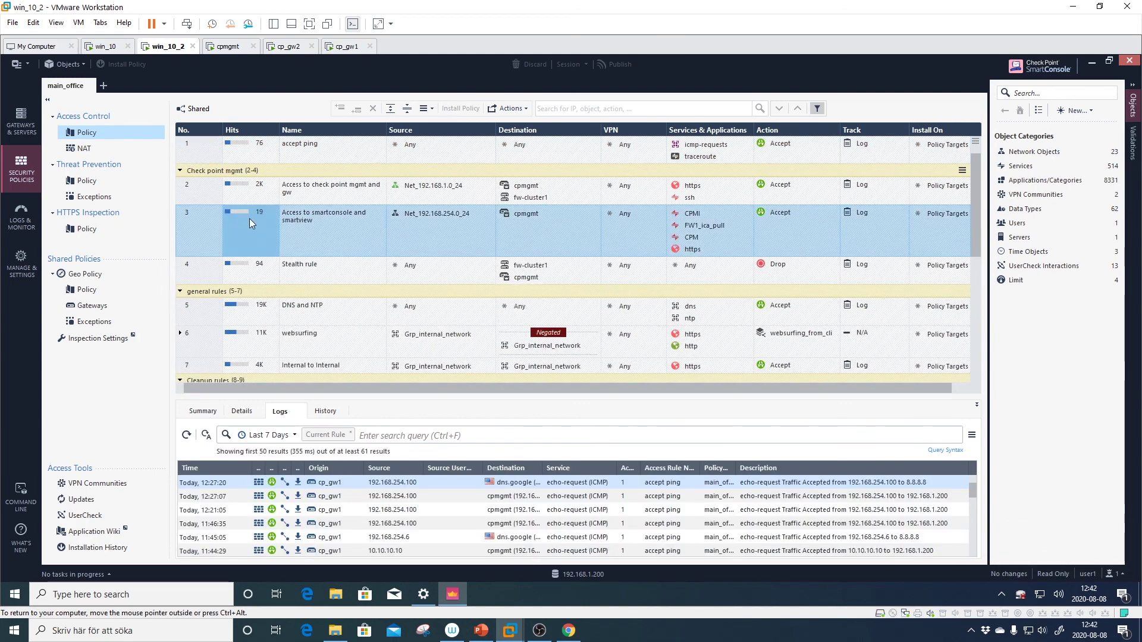
mouse_move(230, 212)
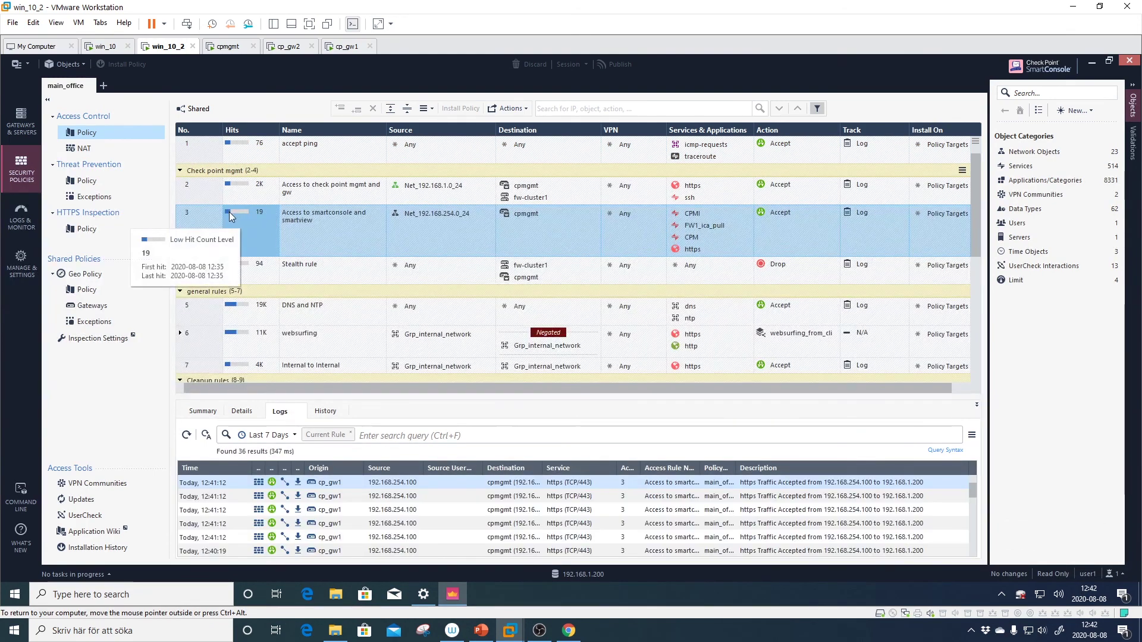
left_click_drag(632, 397, 633, 343)
scroll(599, 472, "down", 5)
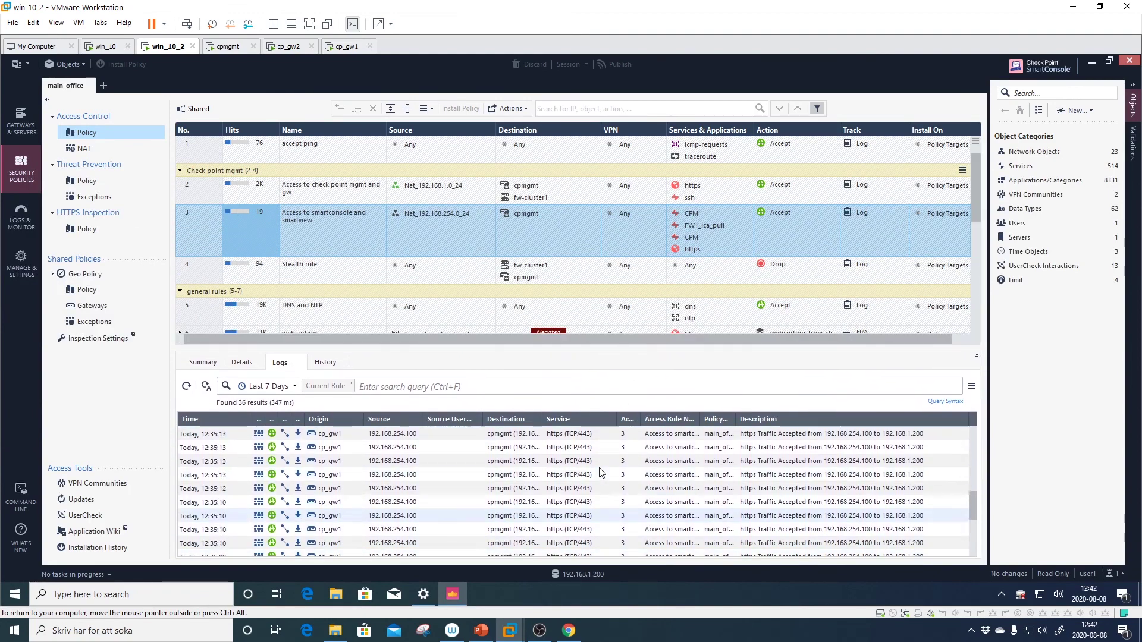
scroll(599, 473, "up", 5)
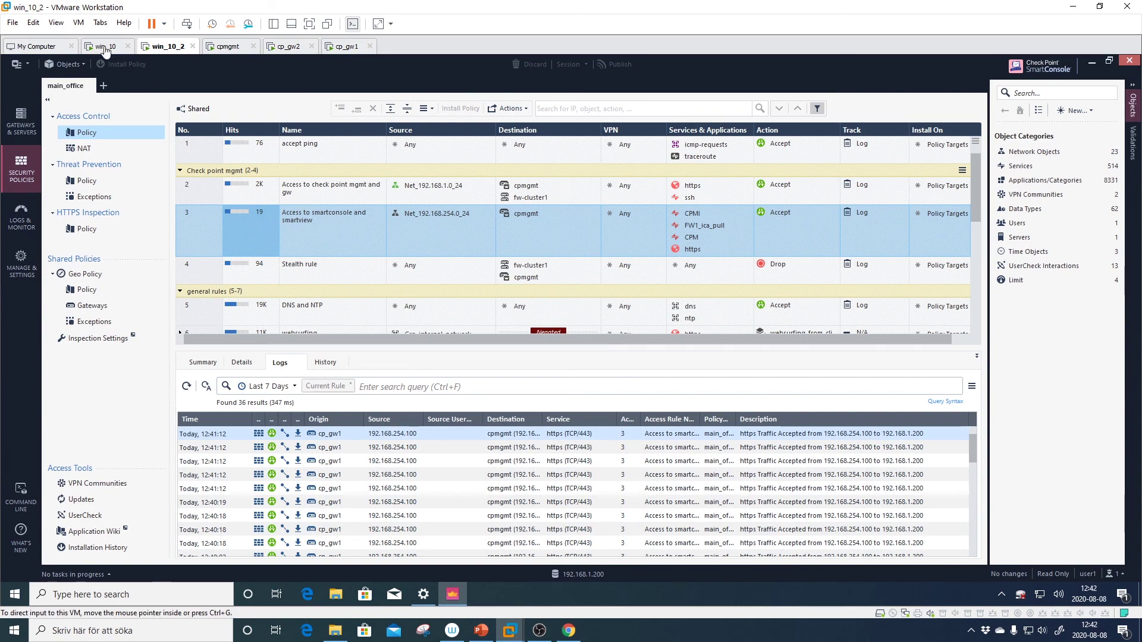
- On win_10, search the logs for traffic between 192.168.1.200 and 192.168.254.100
left_click(105, 46)
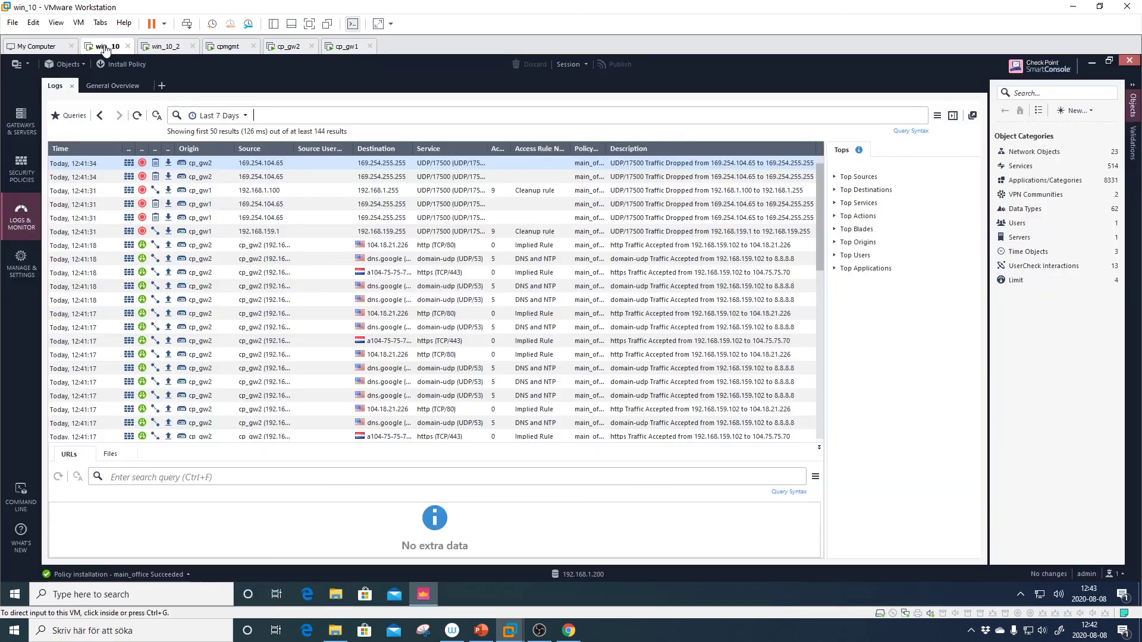
left_click(275, 117)
type("192.1")
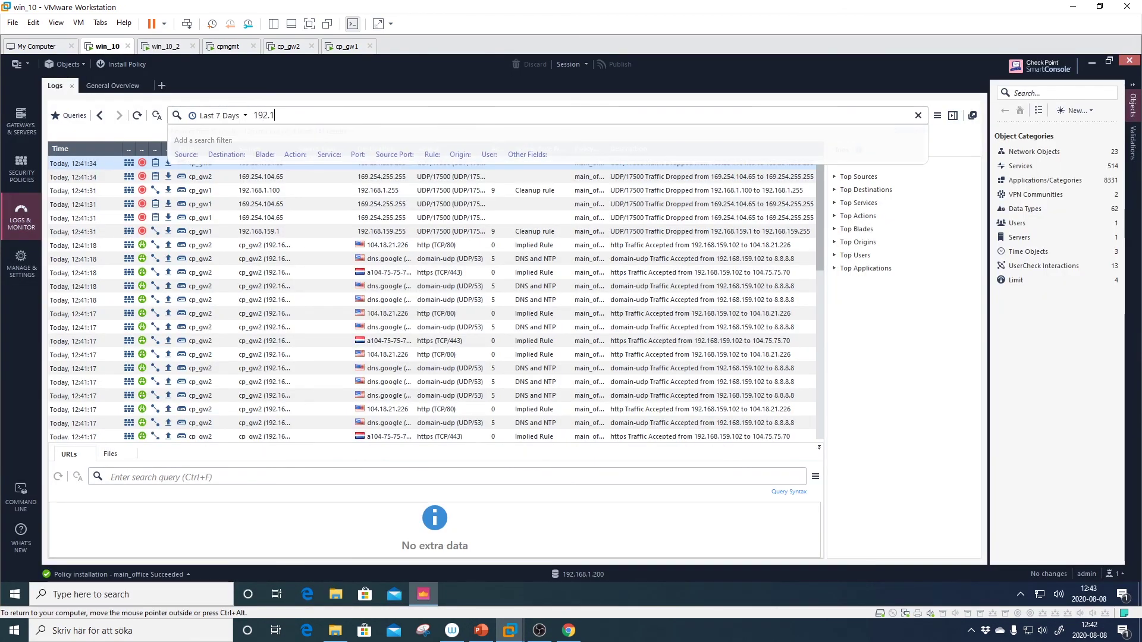
type("68.1.200 and 192.168.1")
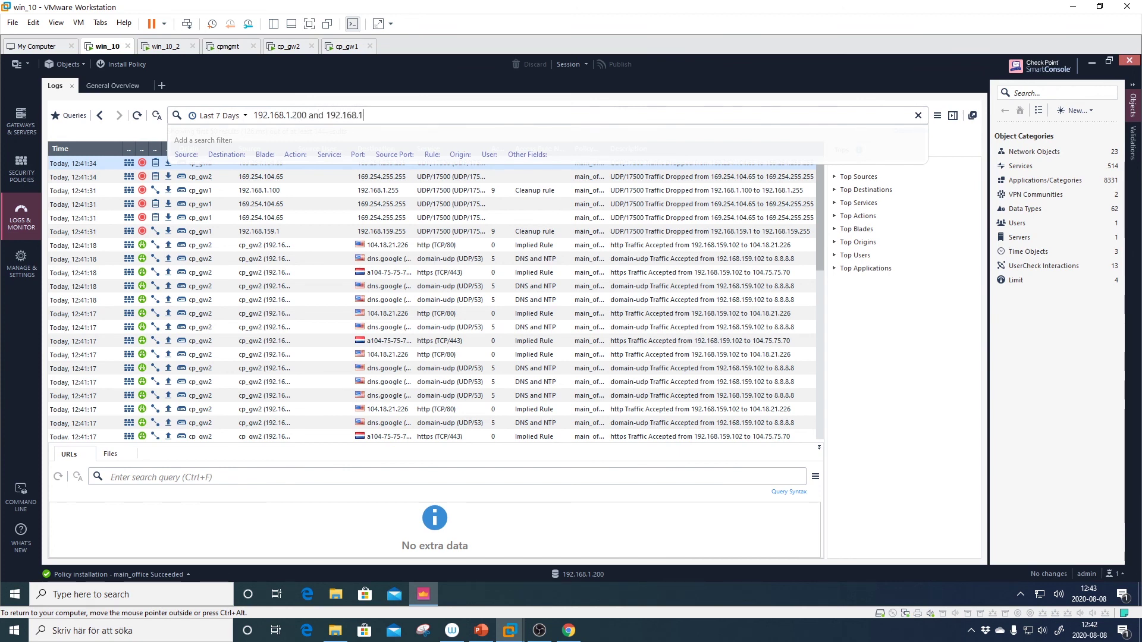
key("BackSpace")
type("254.100")
key("Return")
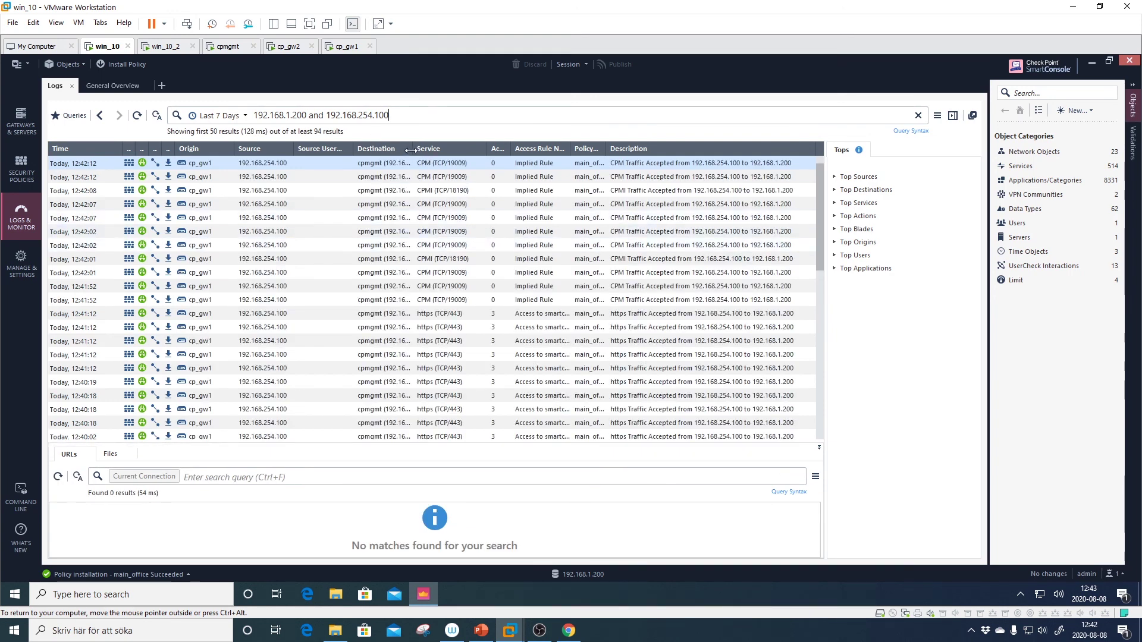
- Resize the Destination and Action columns and inspect the CPMI Implied Rule log entries
left_click_drag(413, 149, 449, 149)
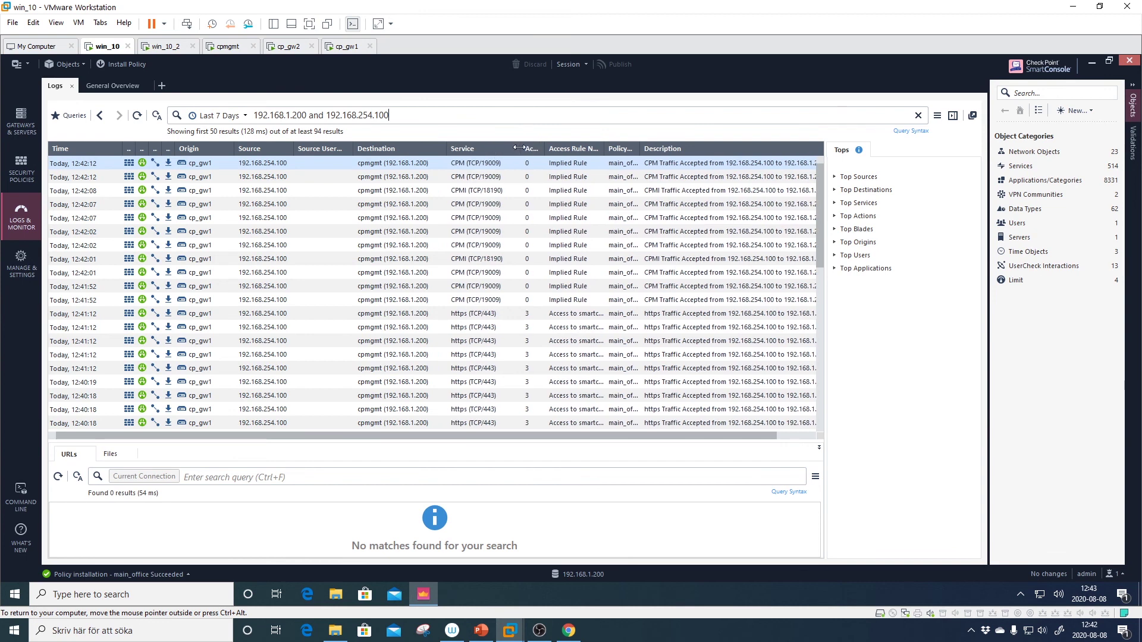
left_click_drag(546, 148, 665, 148)
left_click(564, 299)
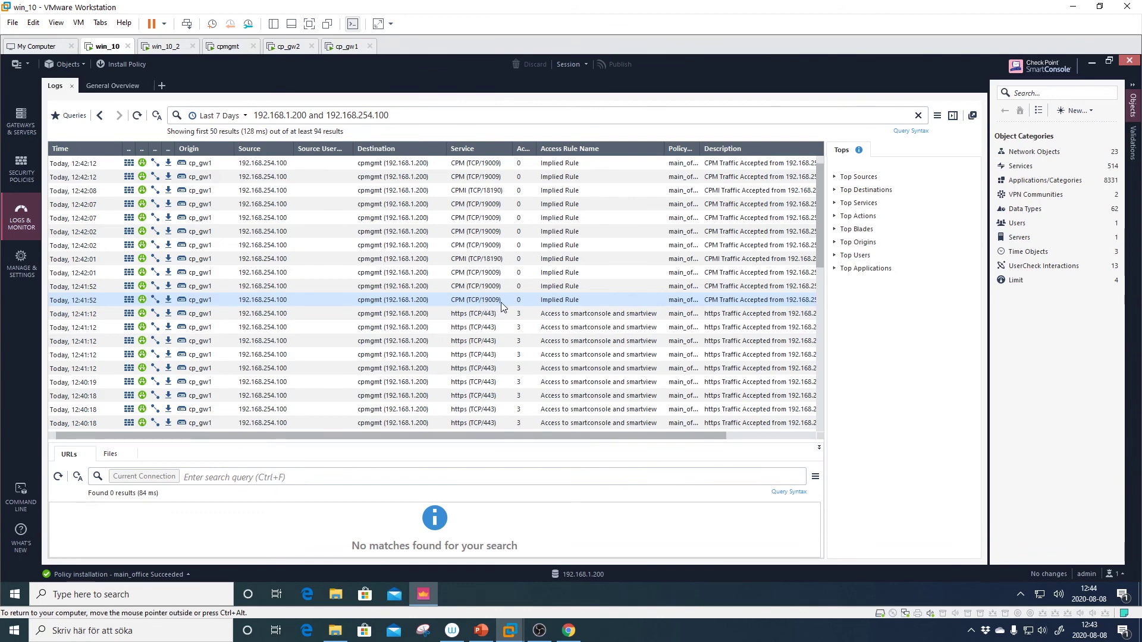
left_click(488, 261)
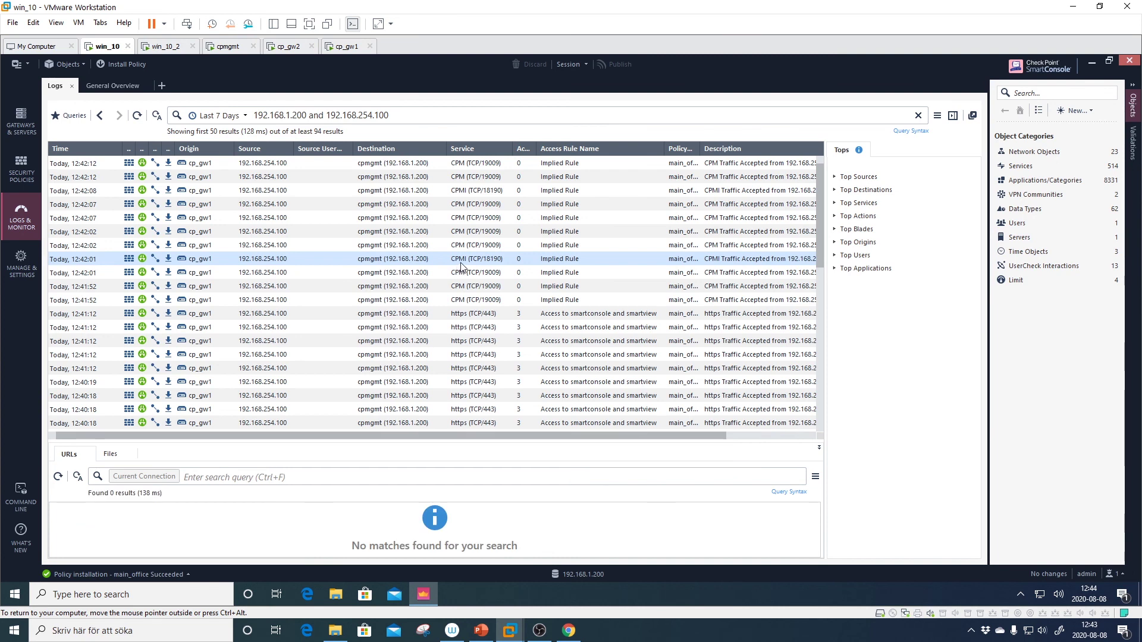